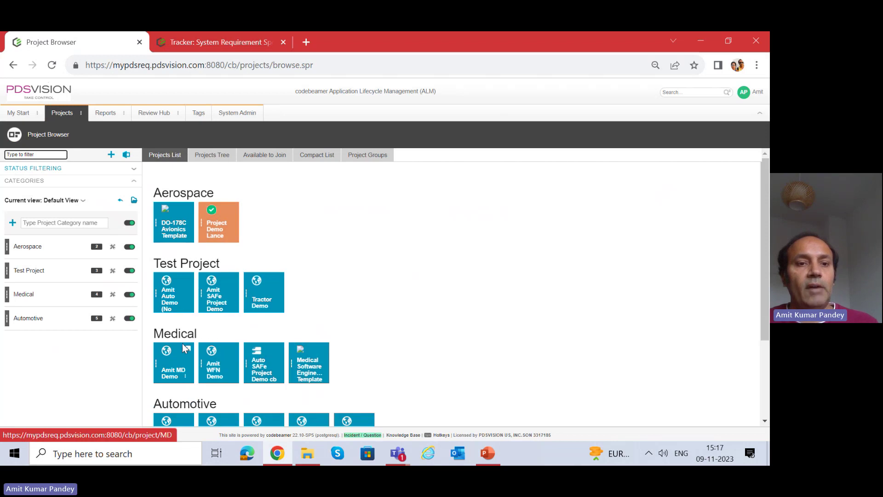
Go from the PAS Project Demo's Trackers to the System Requirement Specifications tracker listing SRS-1 to SRS-4.
{"action": "scroll", "coordinate": [180, 312], "scroll_direction": "down", "scroll_amount": 1}
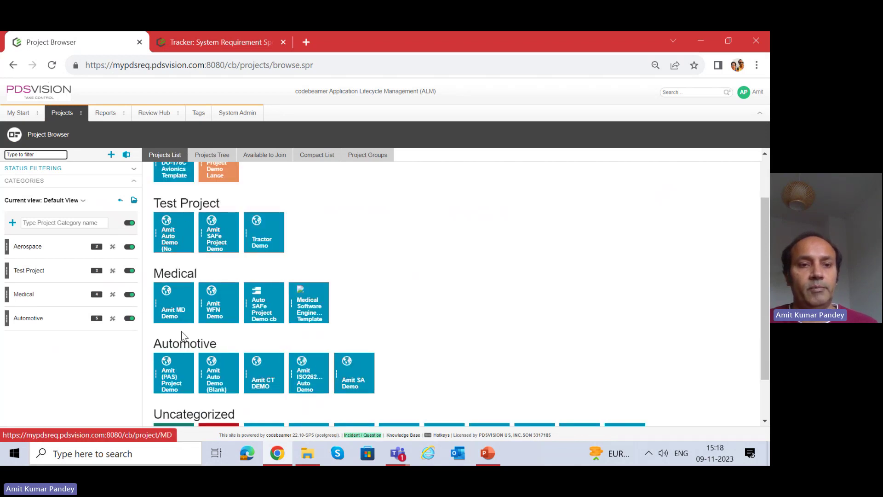
{"action": "left_click", "coordinate": [173, 375]}
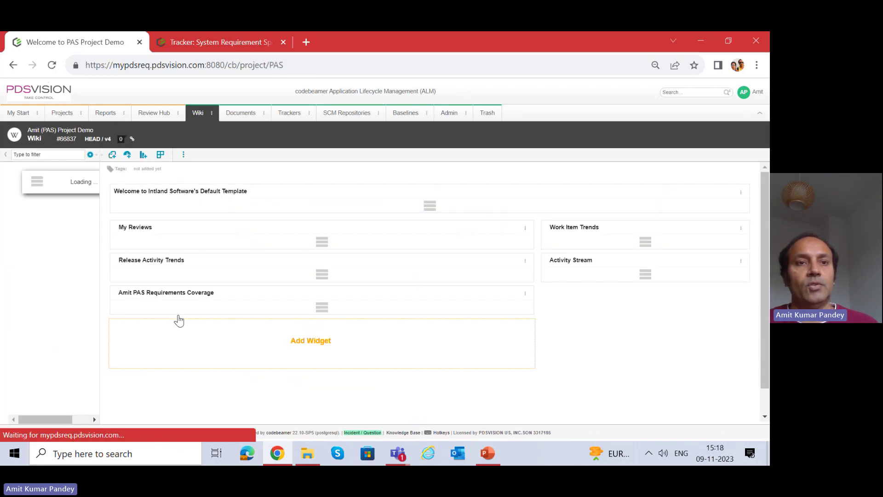
{"action": "left_click", "coordinate": [302, 117]}
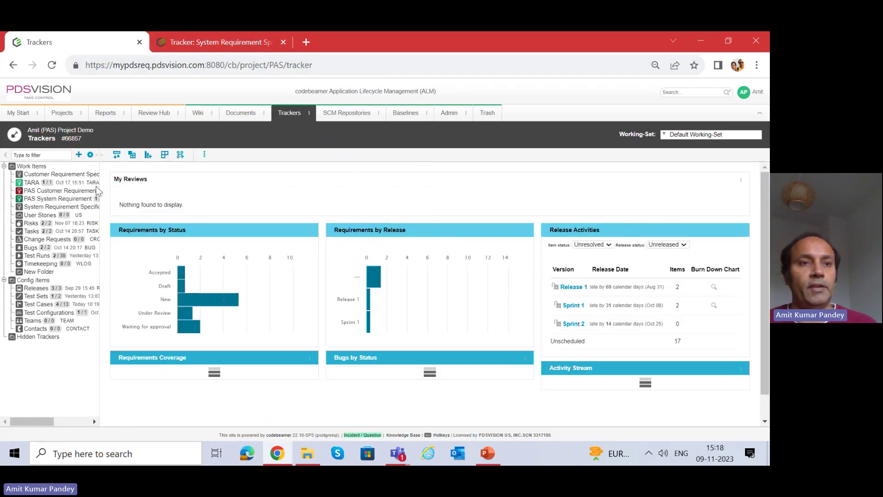
{"action": "left_click", "coordinate": [44, 209]}
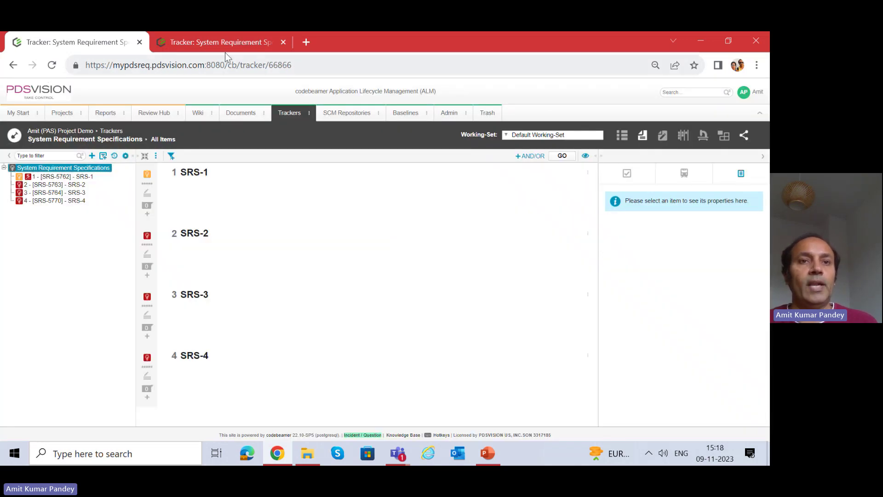
{"action": "left_click", "coordinate": [224, 43]}
{"action": "left_click", "coordinate": [90, 45]}
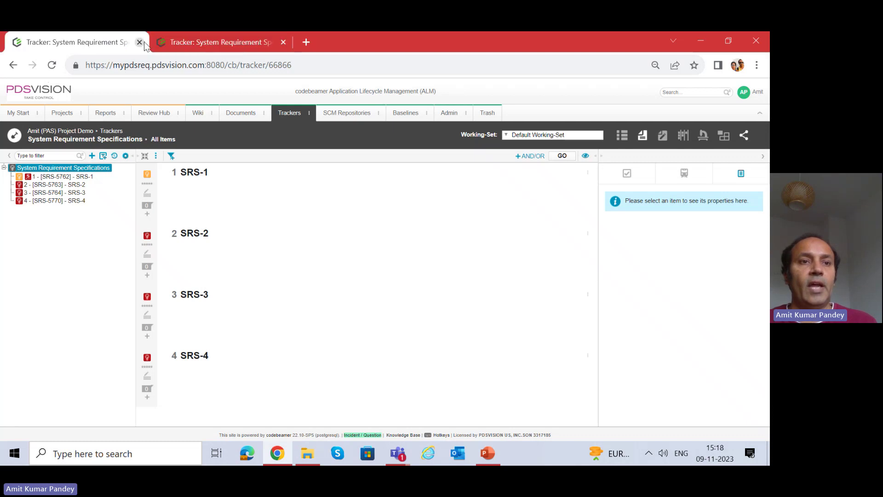
{"action": "left_click", "coordinate": [287, 113]}
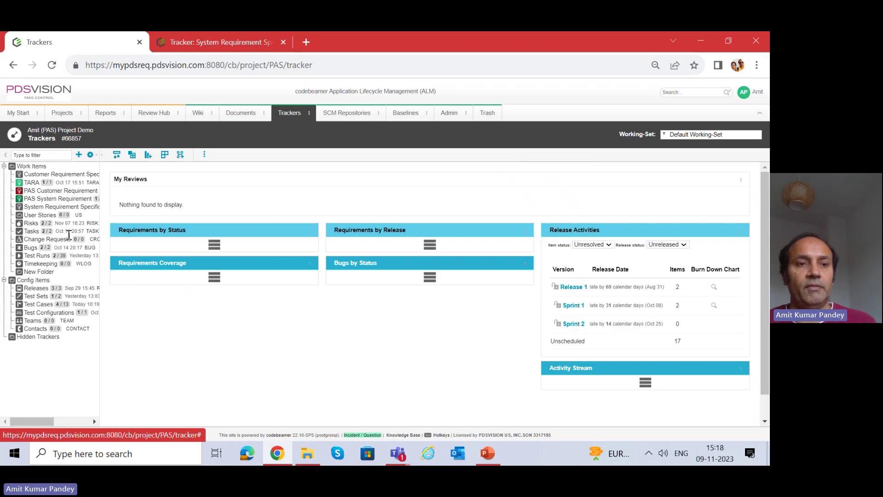
{"action": "left_click", "coordinate": [63, 207]}
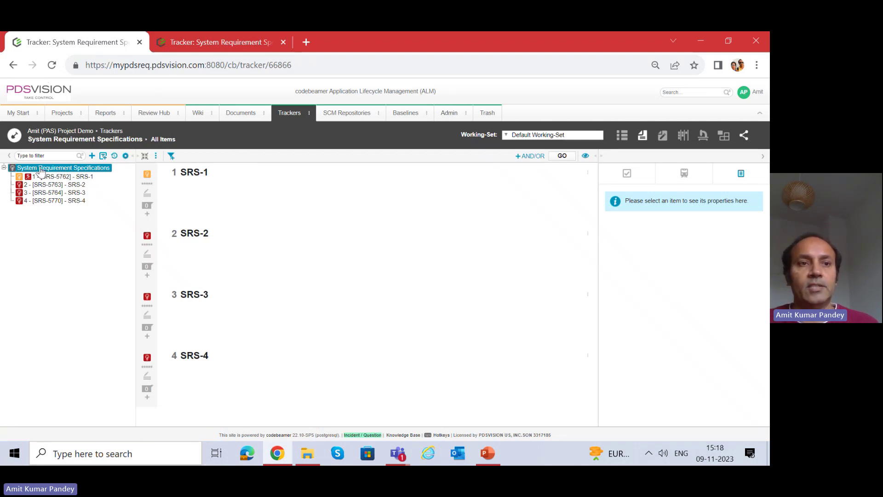
Open the tracker's Configure page, look through its permission, transition, escalation, notification and audit tabs, and settle on Fields.
{"action": "left_click", "coordinate": [157, 157]}
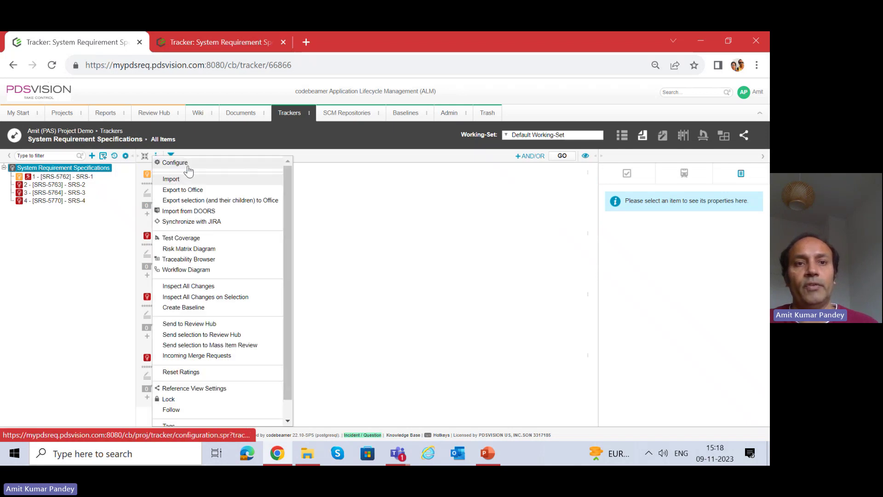
{"action": "left_click", "coordinate": [191, 167]}
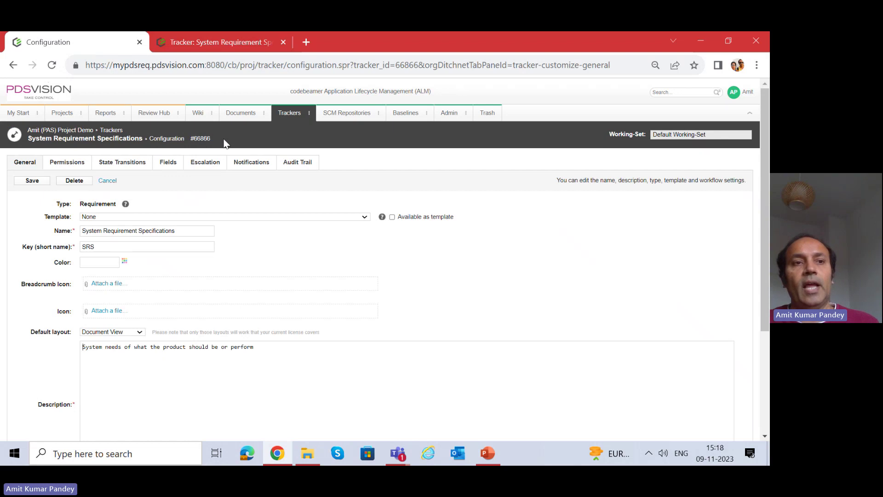
{"action": "left_click", "coordinate": [73, 165]}
{"action": "left_click", "coordinate": [124, 165]}
{"action": "left_click", "coordinate": [166, 166]}
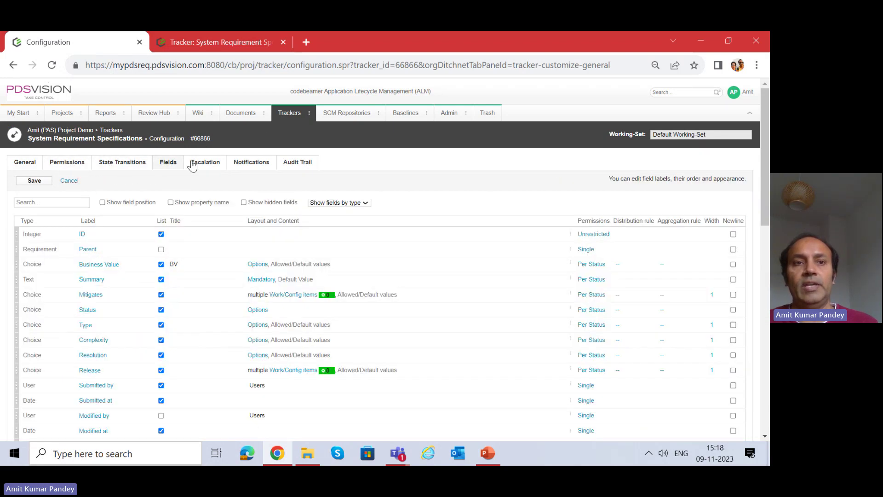
{"action": "left_click", "coordinate": [210, 166]}
{"action": "left_click", "coordinate": [248, 166]}
{"action": "left_click", "coordinate": [299, 164]}
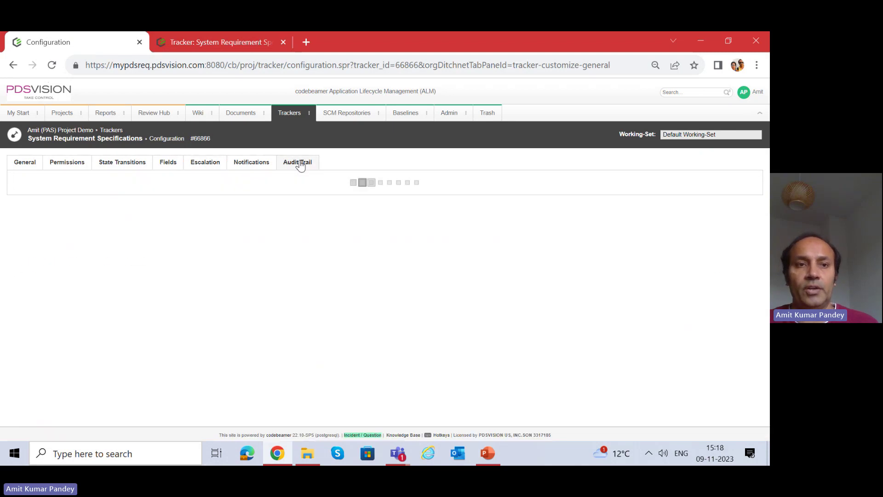
{"action": "left_click", "coordinate": [169, 167]}
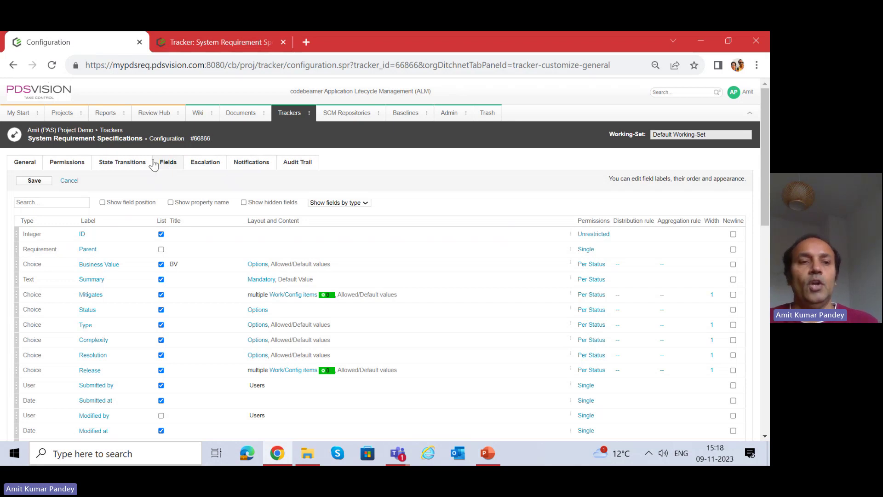
{"action": "left_click", "coordinate": [724, 45]}
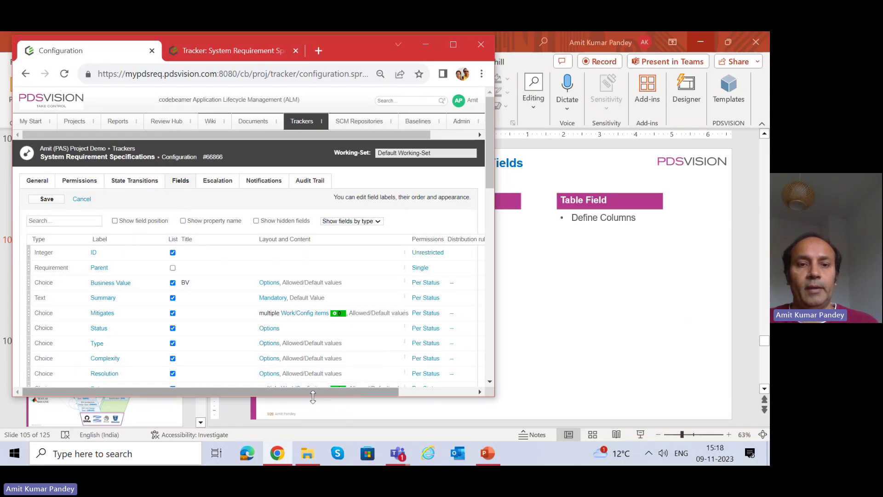
Resize the browser and split the requirements tracker into its own window beside the configuration.
{"action": "left_click_drag", "start_coordinate": [313, 397], "coordinate": [313, 439]}
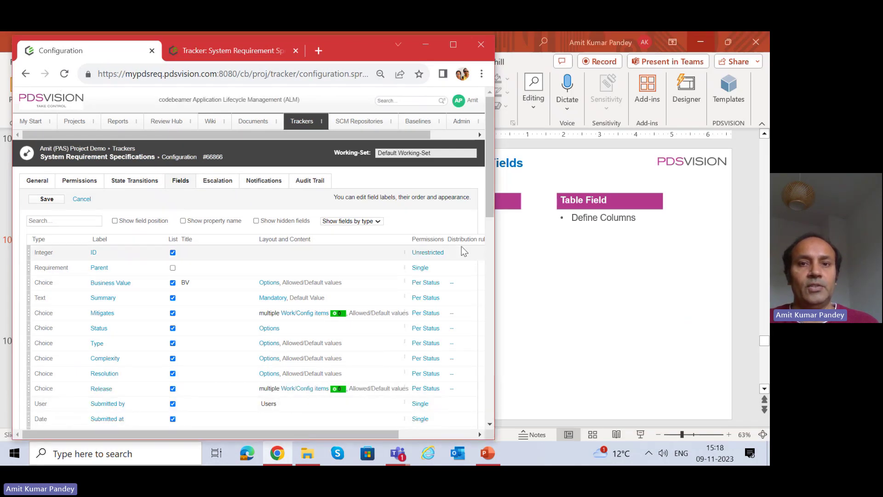
{"action": "left_click_drag", "start_coordinate": [495, 227], "coordinate": [419, 233]}
{"action": "left_click_drag", "start_coordinate": [194, 50], "coordinate": [432, 52]}
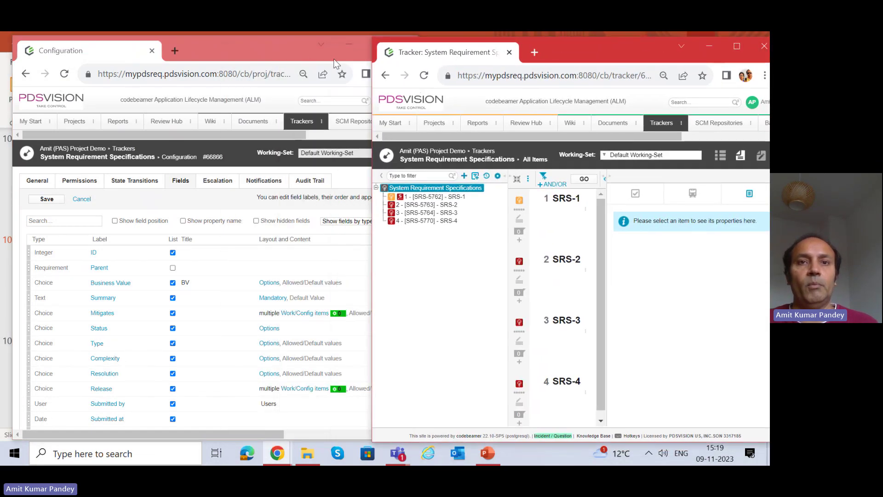
{"action": "left_click", "coordinate": [304, 53]}
{"action": "left_click_drag", "start_coordinate": [417, 176], "coordinate": [373, 174]}
{"action": "mouse_move", "coordinate": [556, 65]}
{"action": "left_mouse_down"}
{"action": "mouse_move", "coordinate": [567, 63]}
{"action": "mouse_move", "coordinate": [559, 62]}
{"action": "left_mouse_up"}
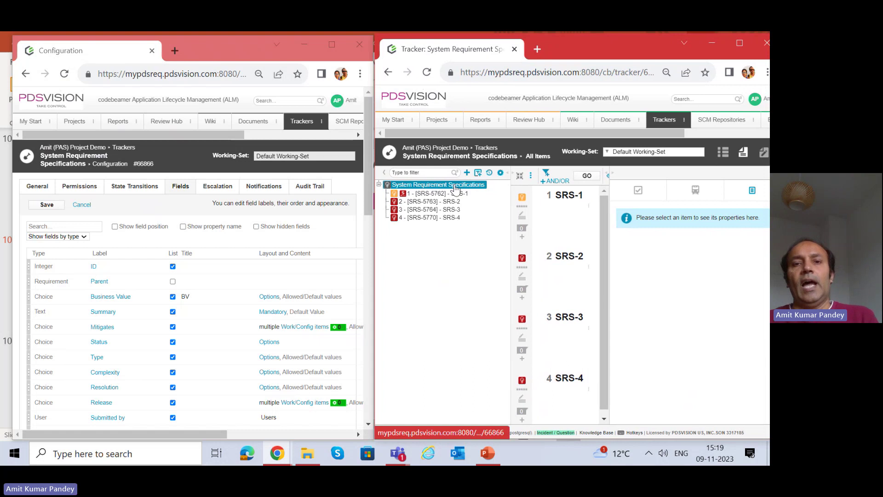
Select requirement SRS-2 in the tracker tree and open it in its own tab.
{"action": "left_click", "coordinate": [535, 185]}
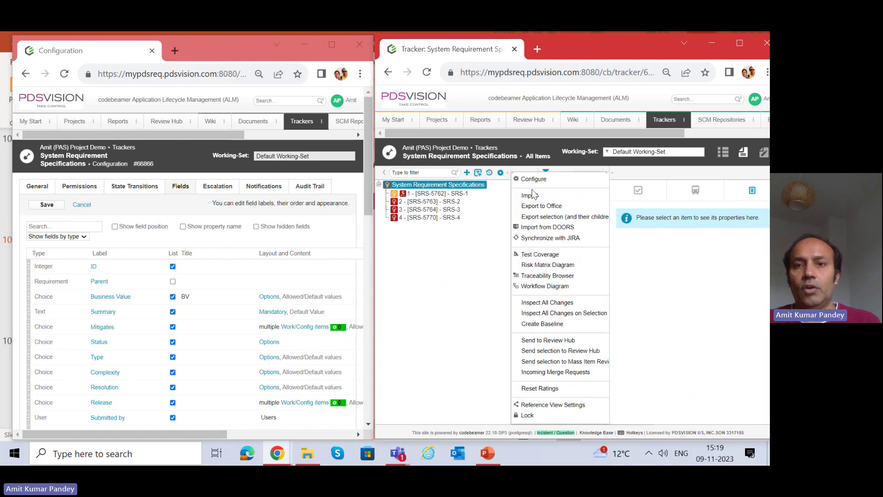
{"action": "left_click", "coordinate": [673, 278]}
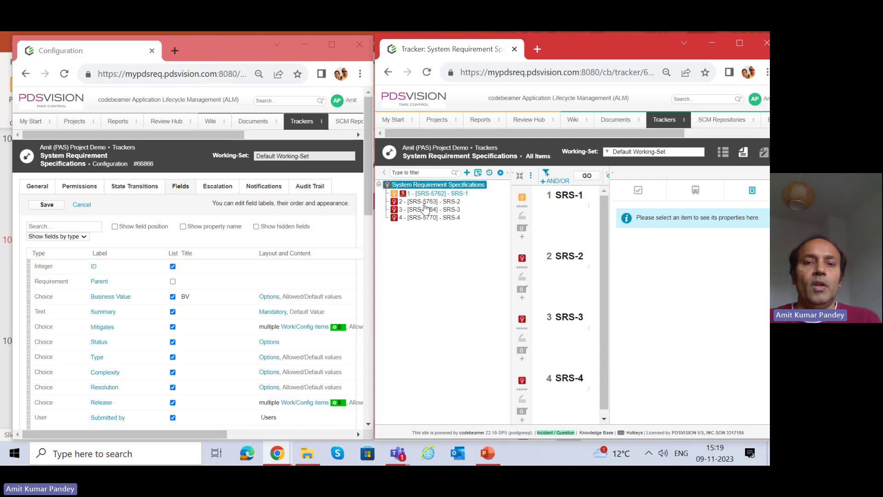
{"action": "left_click", "coordinate": [451, 194]}
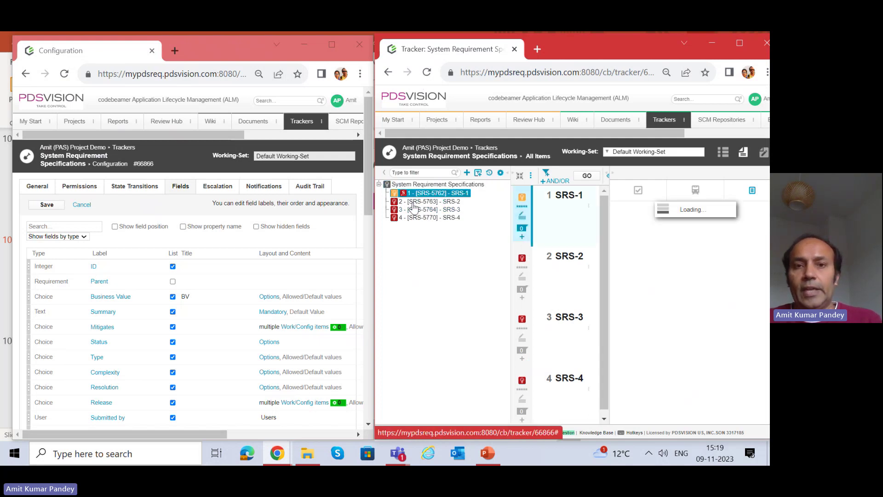
{"action": "left_click", "coordinate": [445, 207]}
{"action": "left_click", "coordinate": [445, 208]}
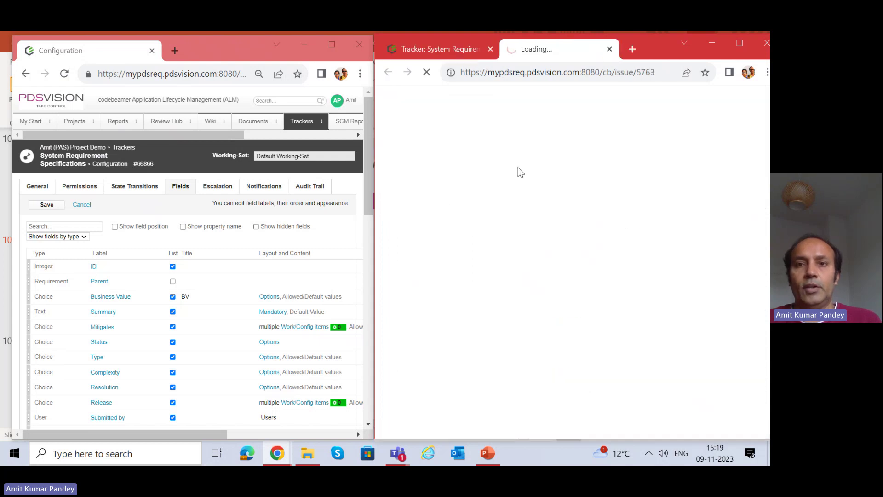
Open SRS-2's Edit form and scroll through fields such as Parent, Business Value and Mitigates.
{"action": "scroll", "coordinate": [603, 295], "scroll_direction": "down", "scroll_amount": 2}
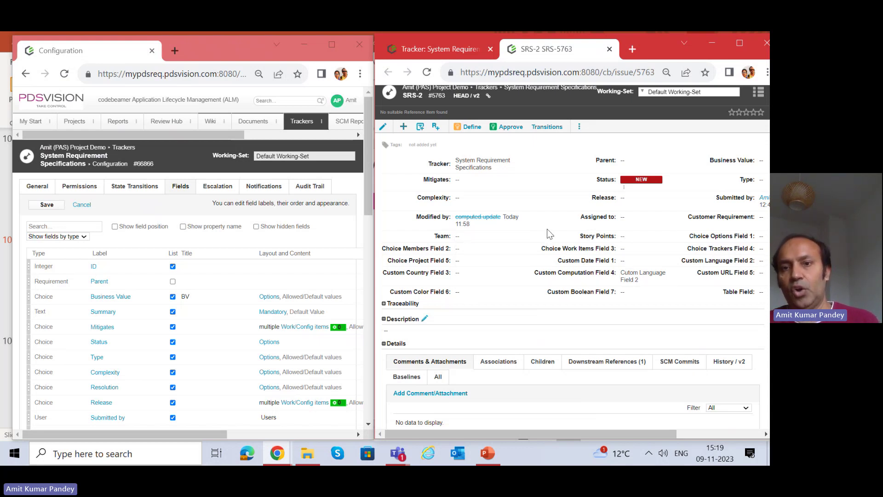
{"action": "left_click", "coordinate": [383, 130]}
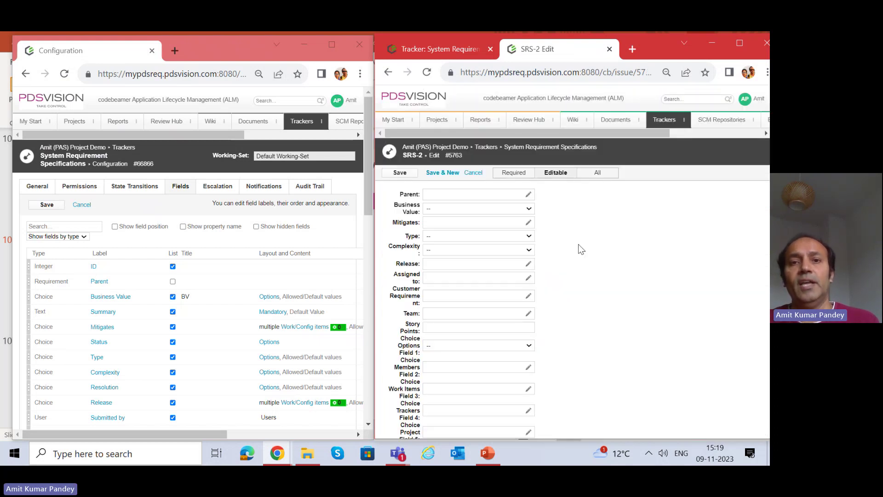
{"action": "scroll", "coordinate": [560, 259], "scroll_direction": "down", "scroll_amount": 3}
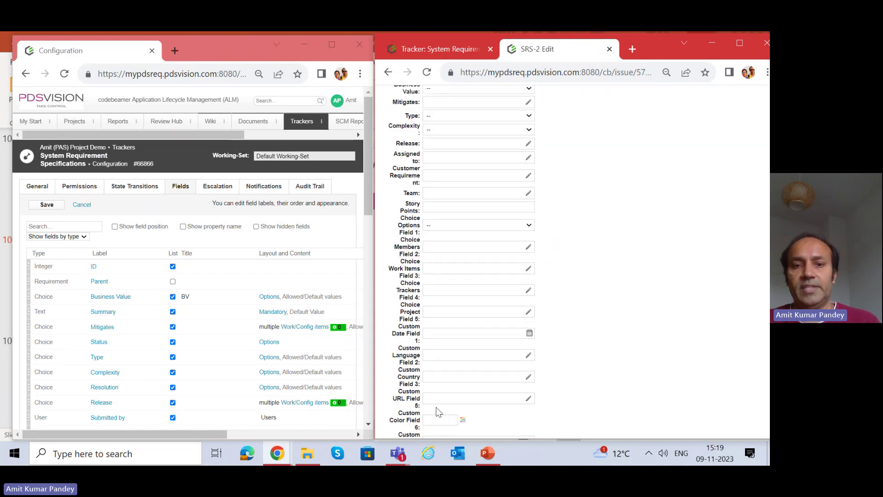
{"action": "scroll", "coordinate": [448, 369], "scroll_direction": "up", "scroll_amount": 3}
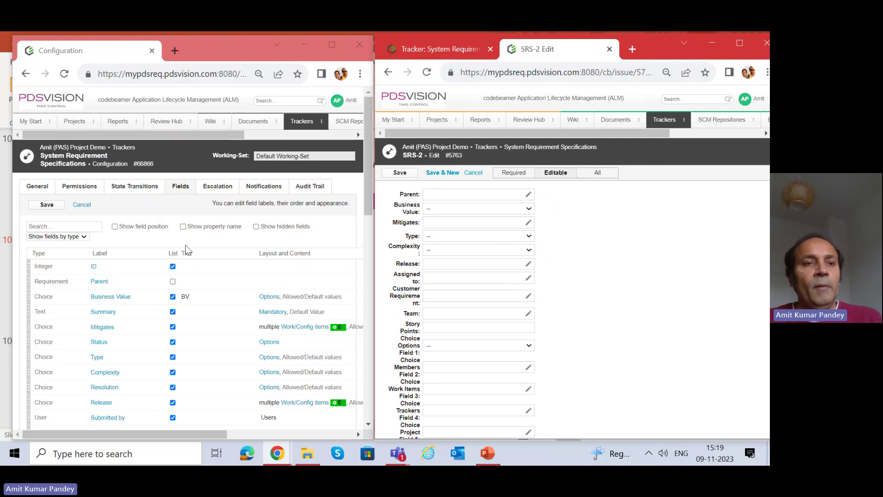
{"action": "scroll", "coordinate": [184, 233], "scroll_direction": "down", "scroll_amount": 2}
{"action": "scroll", "coordinate": [186, 217], "scroll_direction": "up", "scroll_amount": 1}
Scroll to the end of the Fields list, then bring up the More fields… menu of new field types.
{"action": "scroll", "coordinate": [189, 207], "scroll_direction": "down", "scroll_amount": 3}
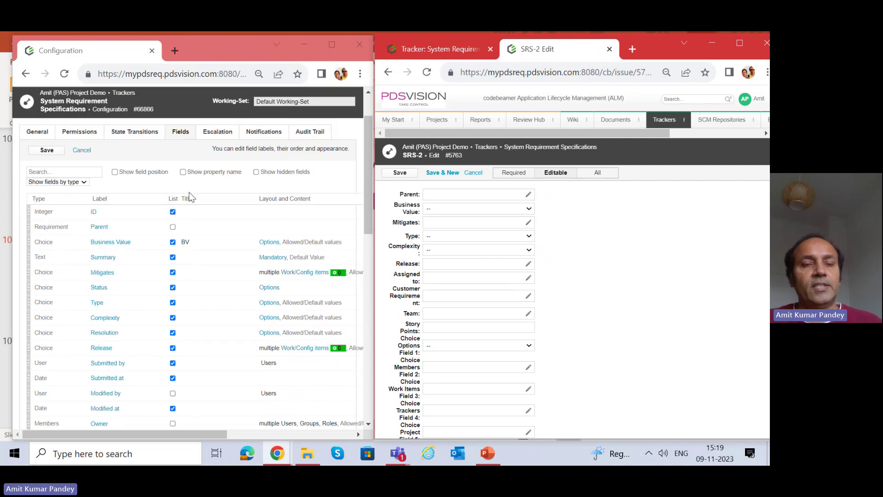
{"action": "scroll", "coordinate": [191, 199], "scroll_direction": "down", "scroll_amount": 10}
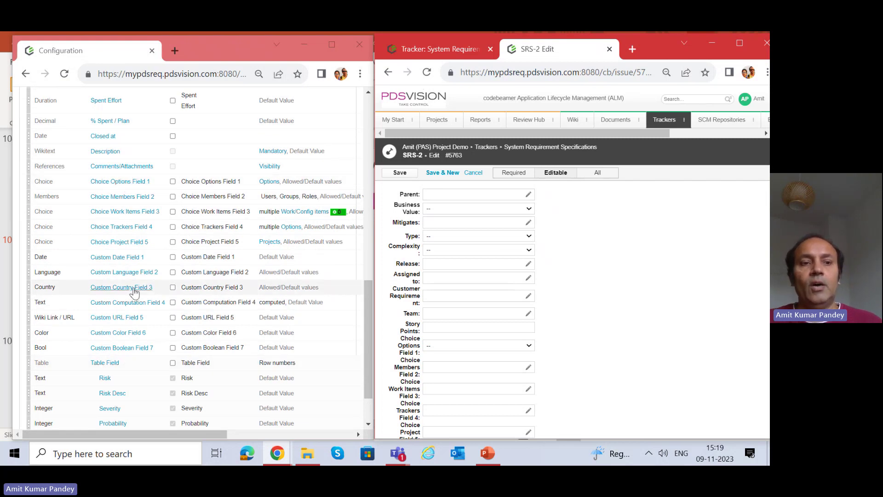
{"action": "scroll", "coordinate": [134, 289], "scroll_direction": "down", "scroll_amount": 2}
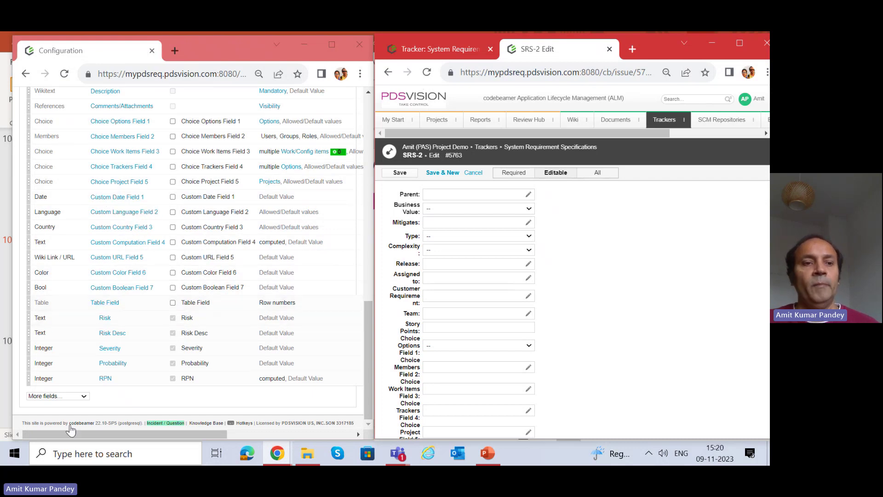
{"action": "left_click", "coordinate": [70, 396]}
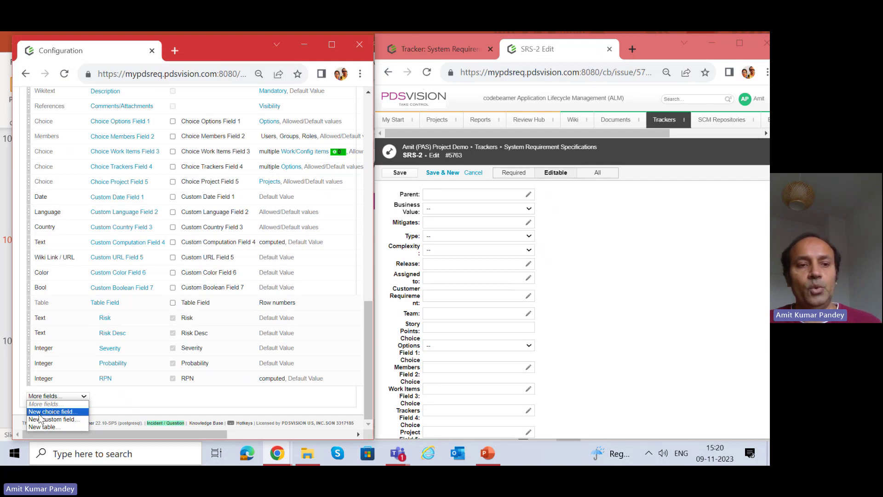
Open the New choice field form and enlarge the configuration window to full screen.
{"action": "left_click", "coordinate": [66, 412]}
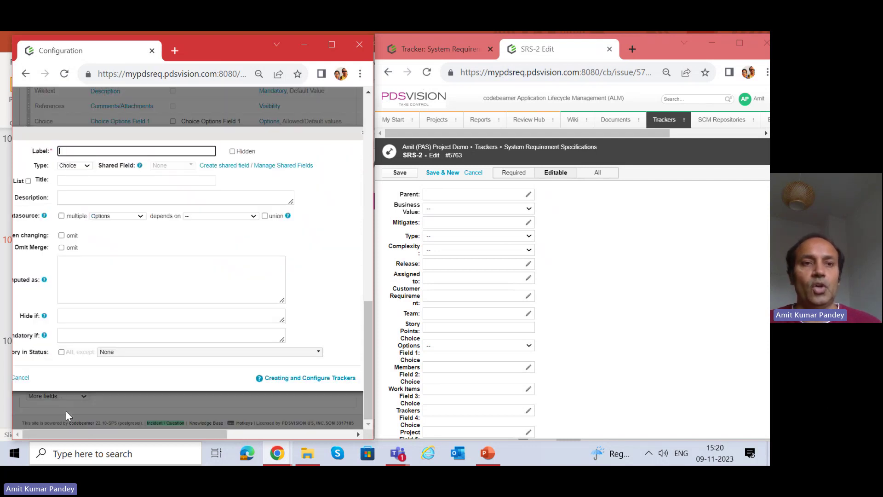
{"action": "mouse_move", "coordinate": [213, 55]}
{"action": "left_mouse_down"}
{"action": "mouse_move", "coordinate": [242, 59]}
{"action": "mouse_move", "coordinate": [219, 57]}
{"action": "left_mouse_up"}
{"action": "left_click_drag", "start_coordinate": [349, 48], "coordinate": [333, 48]}
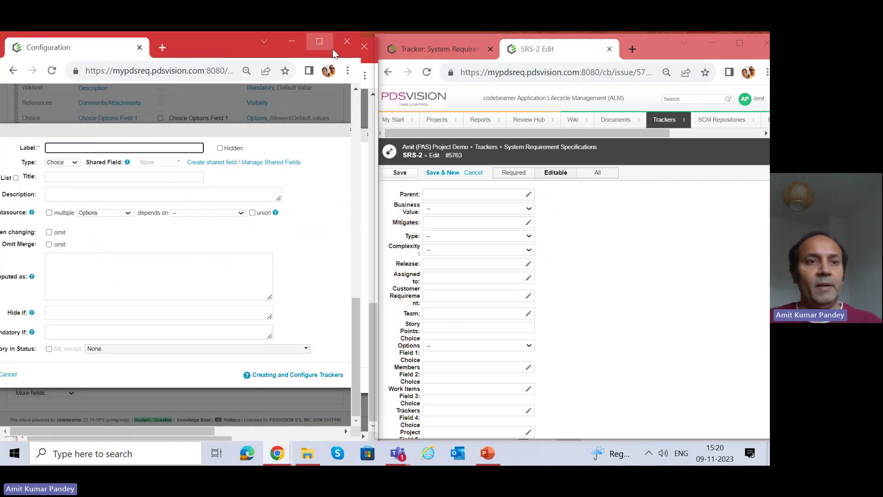
{"action": "left_click", "coordinate": [332, 48]}
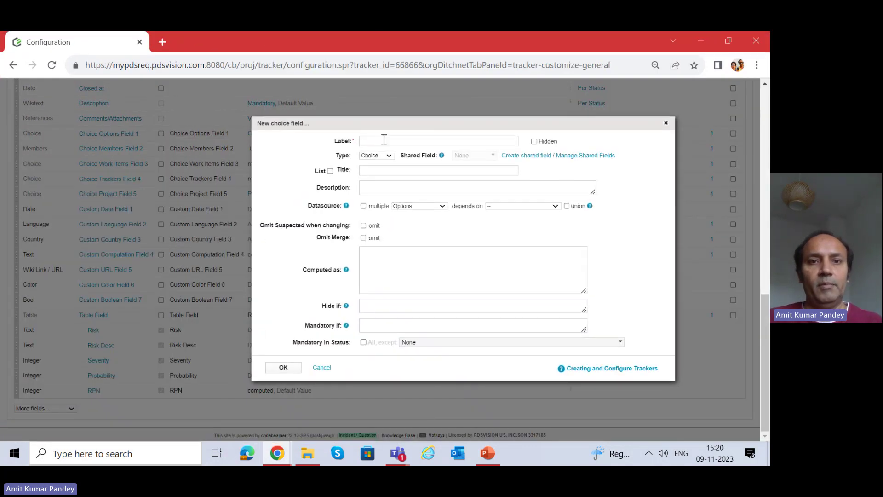
Label the field 'Choice Field 6', keep type Choice and set the datasource to Users.
{"action": "type", "text": "Choice"}
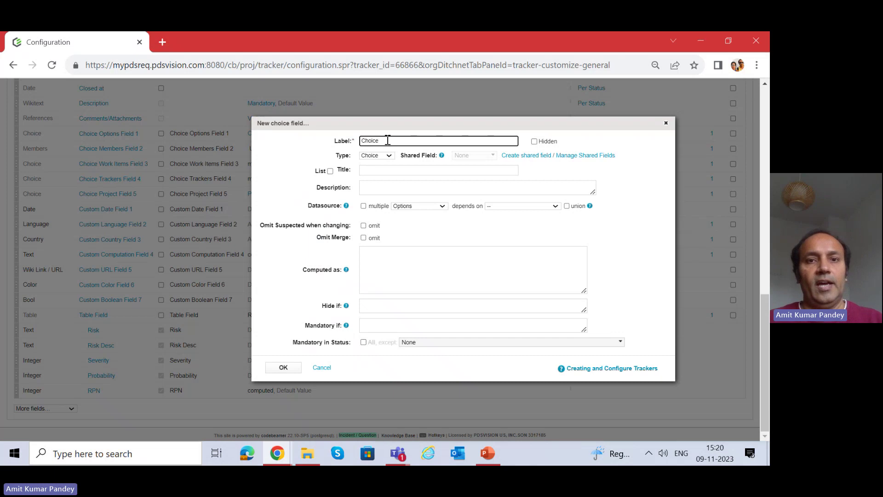
{"action": "type", "text": "Field"}
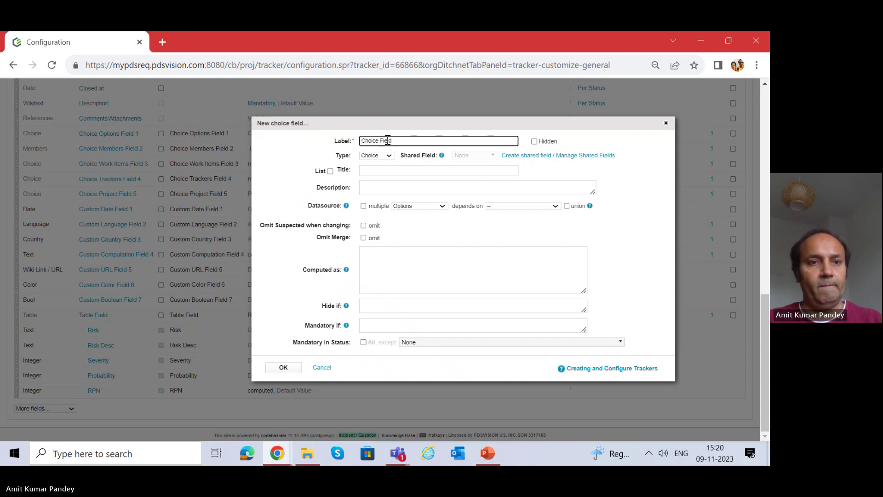
{"action": "type", "text": " 6"}
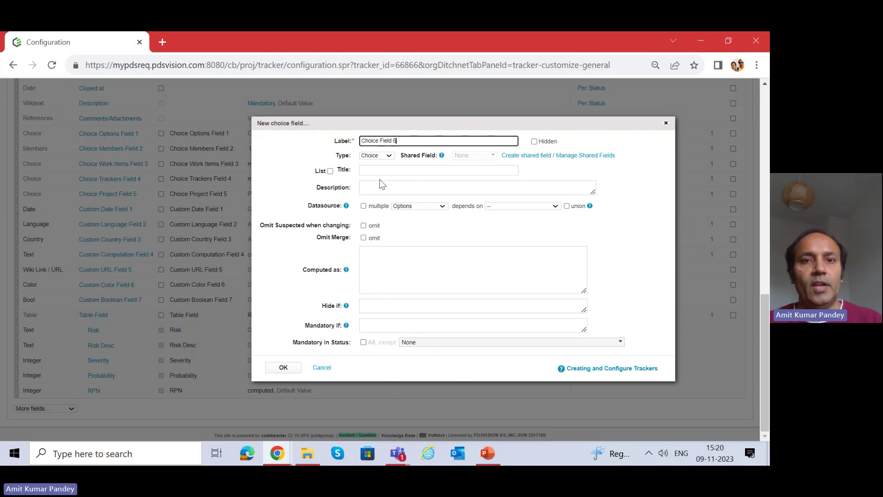
{"action": "left_click", "coordinate": [386, 156]}
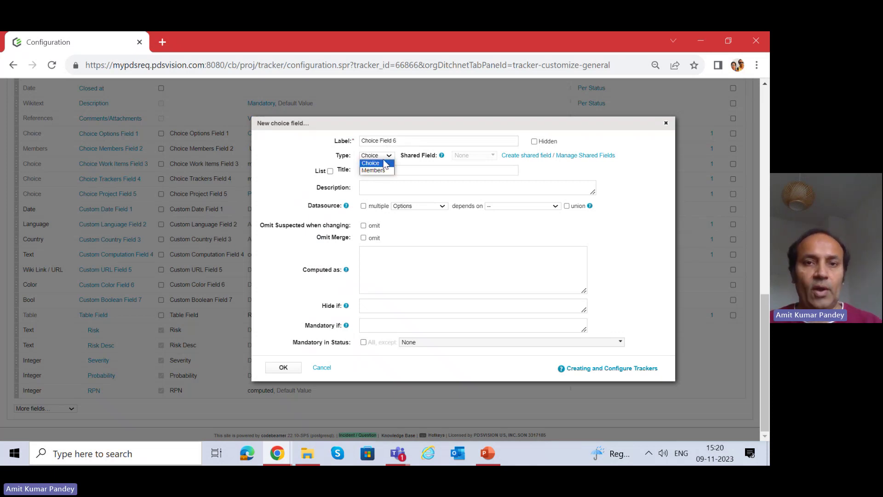
{"action": "left_click", "coordinate": [380, 164]}
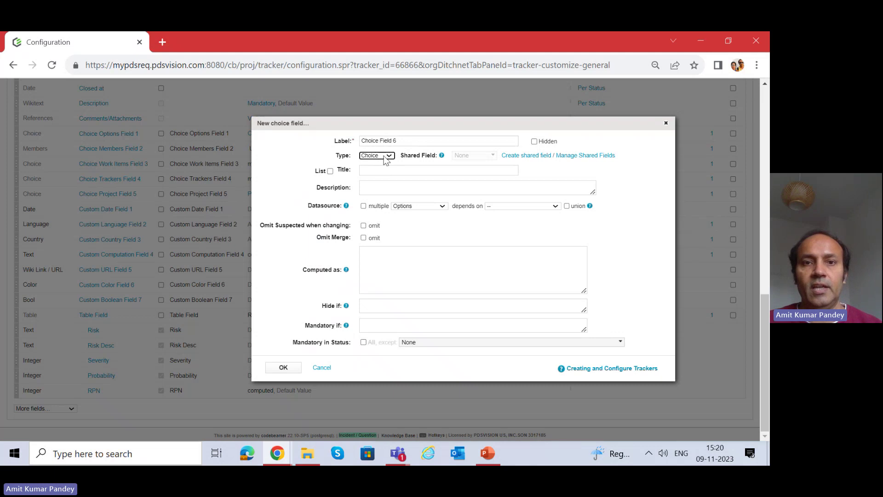
{"action": "left_click", "coordinate": [402, 207]}
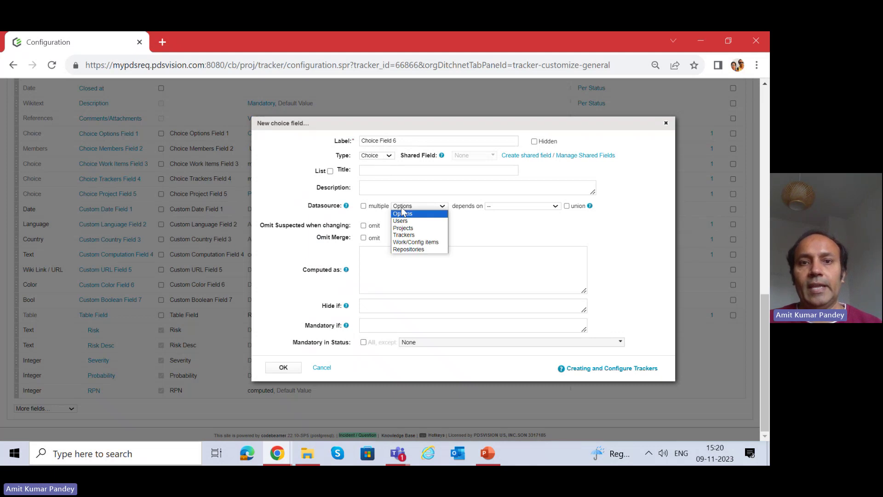
{"action": "left_click", "coordinate": [374, 158]}
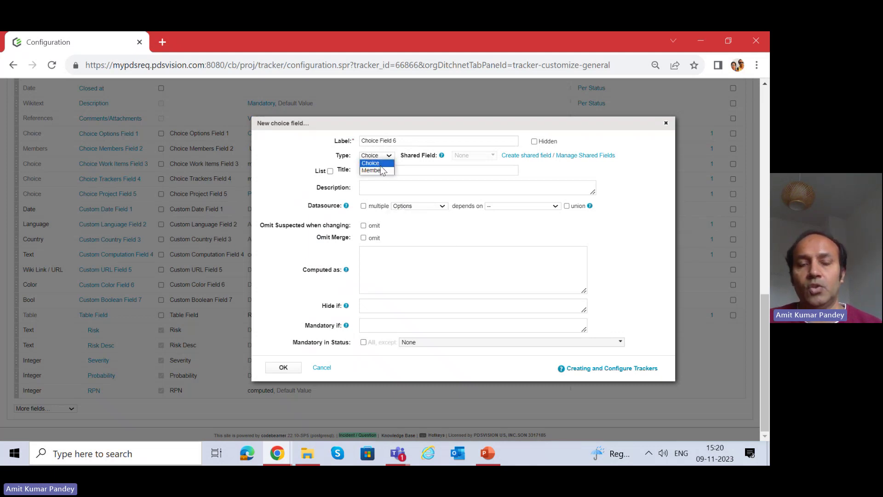
{"action": "left_click", "coordinate": [376, 163]}
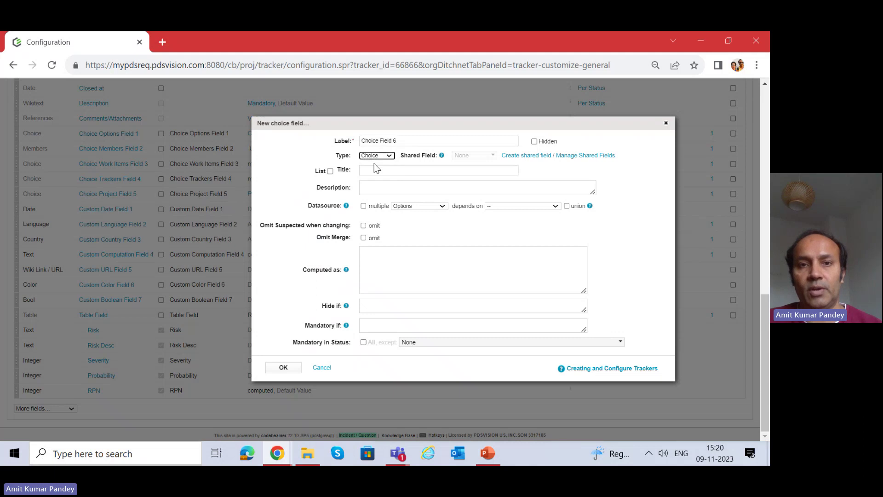
{"action": "left_click", "coordinate": [407, 207]}
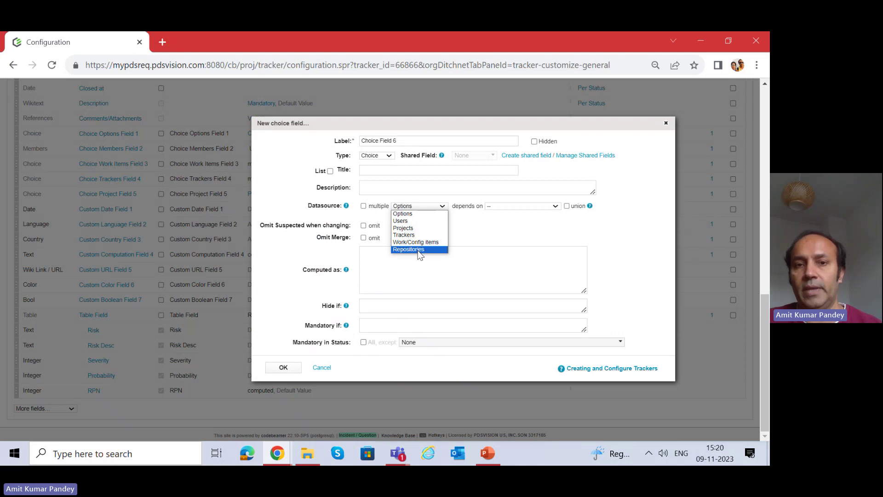
{"action": "left_click", "coordinate": [420, 221]}
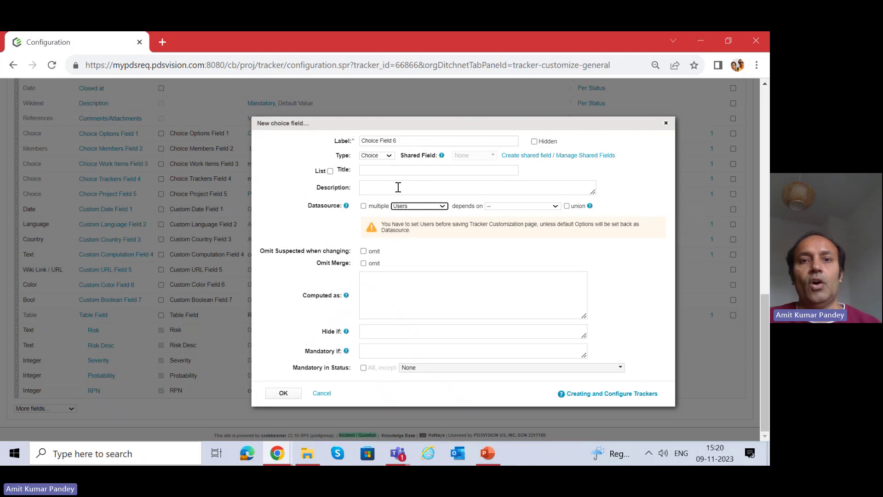
Change the label to 'Choice Users Field 6' and paste it into the Title.
{"action": "left_click", "coordinate": [379, 141]}
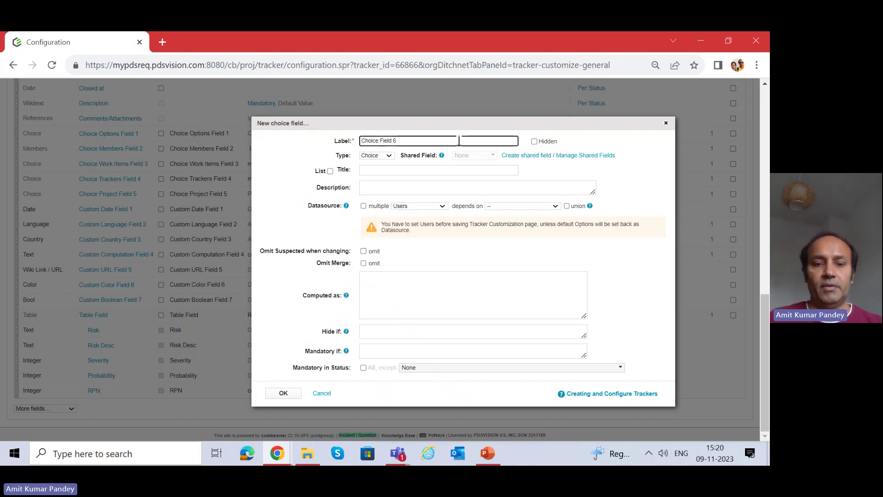
{"action": "type", "text": "Users"}
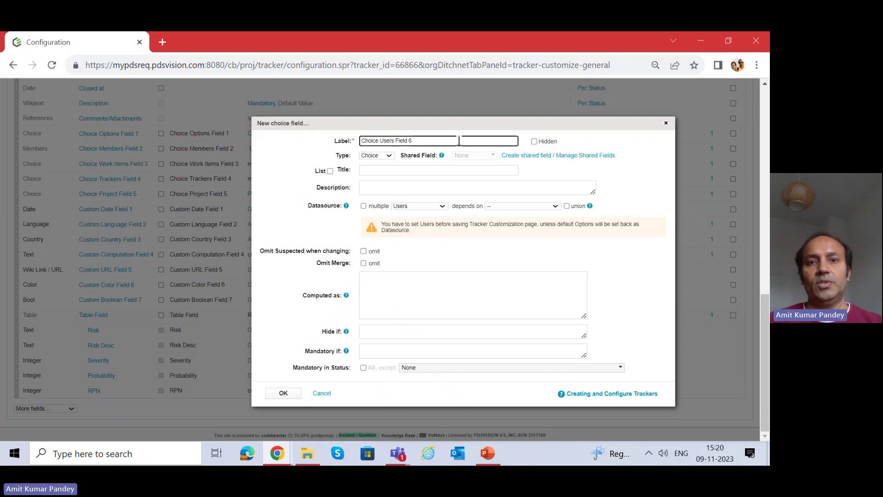
{"action": "left_click_drag", "start_coordinate": [441, 141], "coordinate": [339, 130]}
{"action": "key", "text": "ctrl+c"}
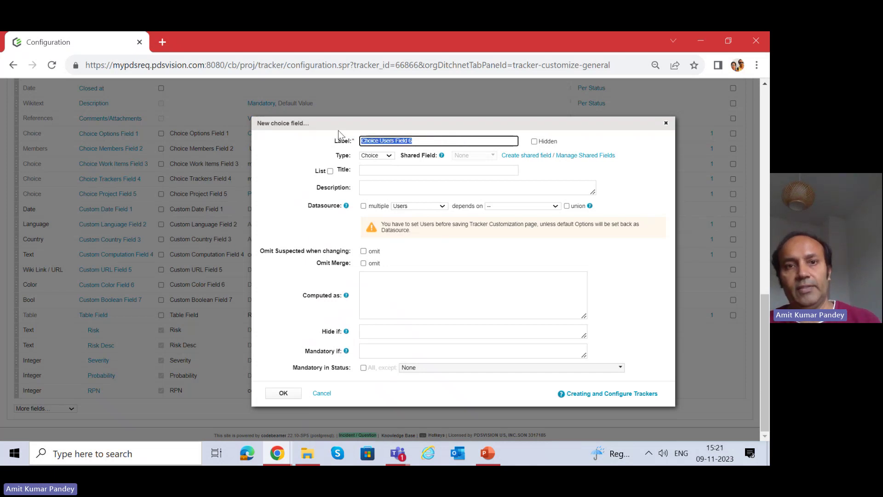
{"action": "left_click", "coordinate": [373, 170]}
{"action": "key", "text": "ctrl+v"}
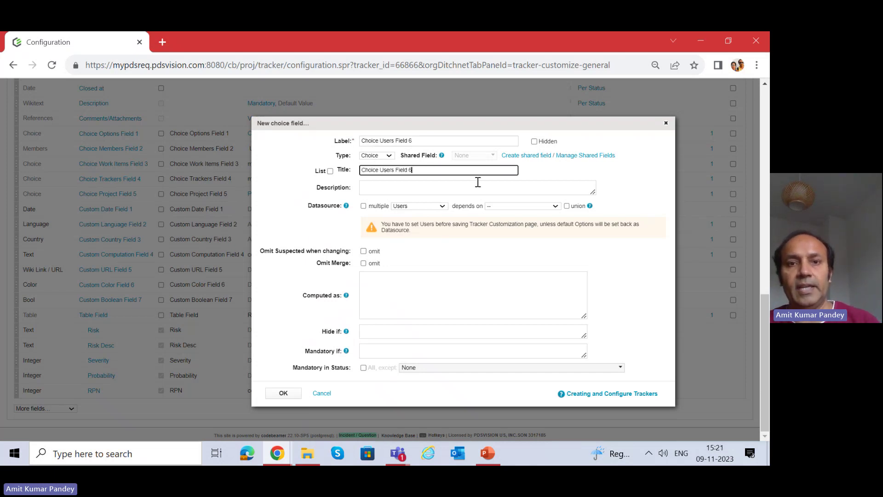
{"action": "left_click", "coordinate": [400, 193]}
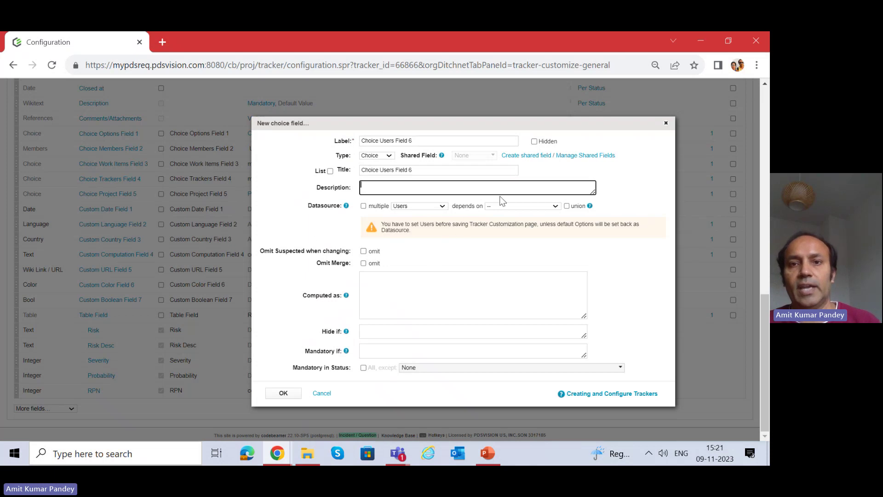
Keep Users as datasource with no dependency, and leave omit-suspected unchecked.
{"action": "left_click", "coordinate": [411, 207]}
{"action": "left_click", "coordinate": [405, 214]}
{"action": "left_click", "coordinate": [508, 207]}
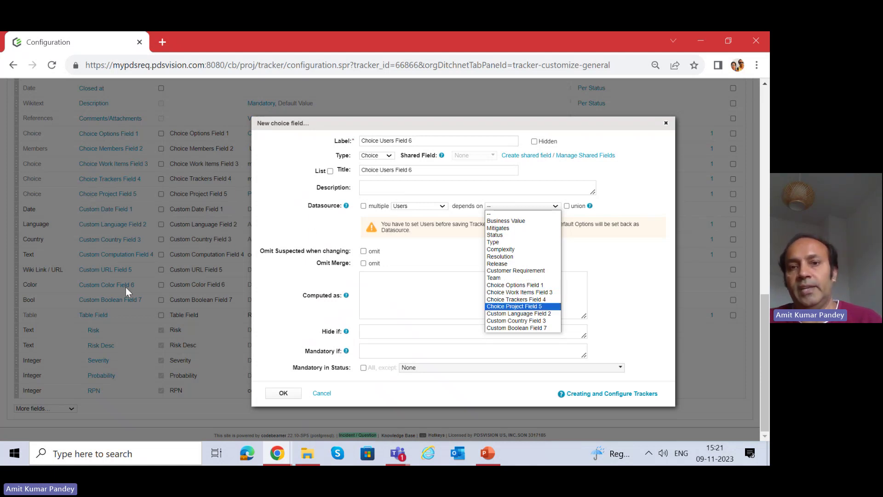
{"action": "left_click", "coordinate": [589, 277]}
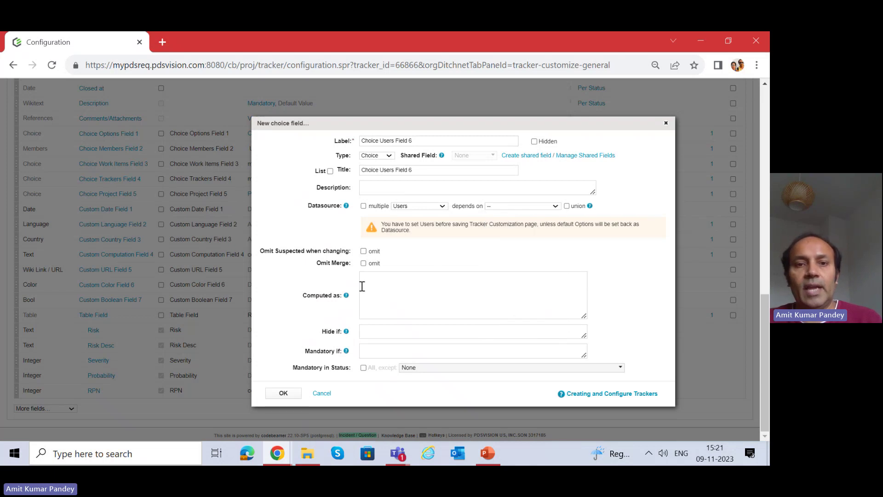
{"action": "left_click", "coordinate": [401, 348]}
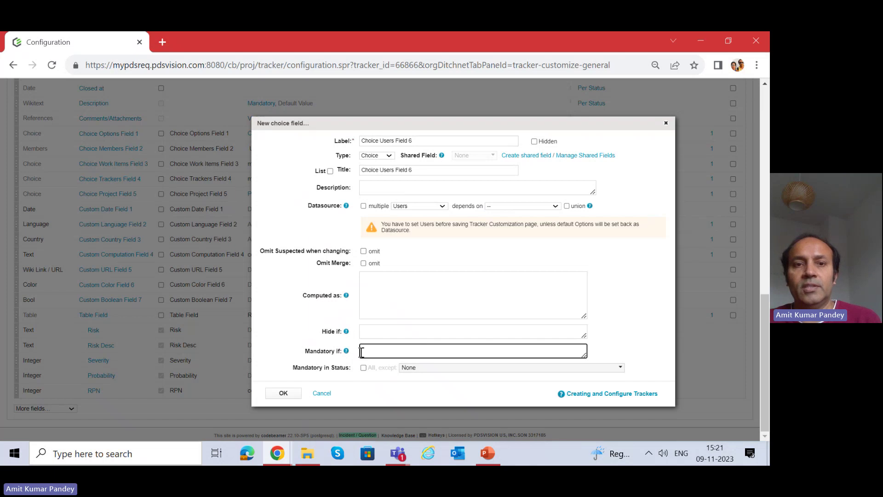
{"action": "left_click_drag", "start_coordinate": [264, 251], "coordinate": [355, 254]}
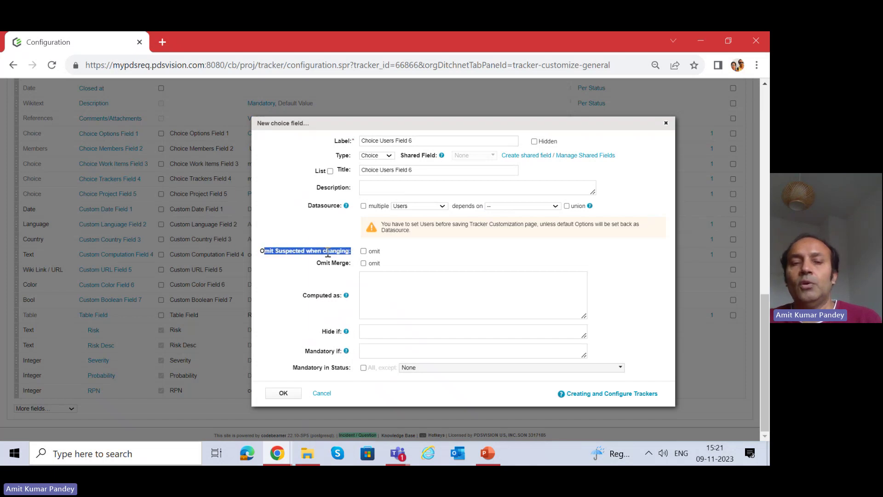
{"action": "left_click", "coordinate": [364, 250]}
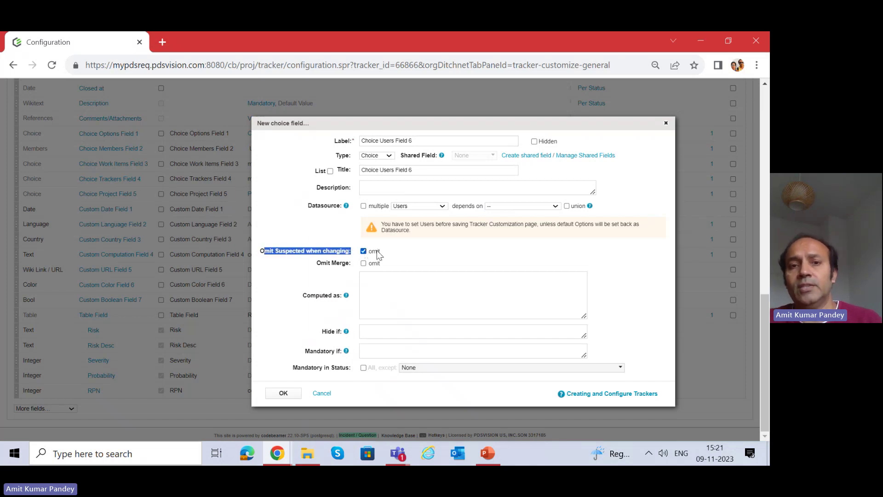
{"action": "left_click", "coordinate": [315, 251]}
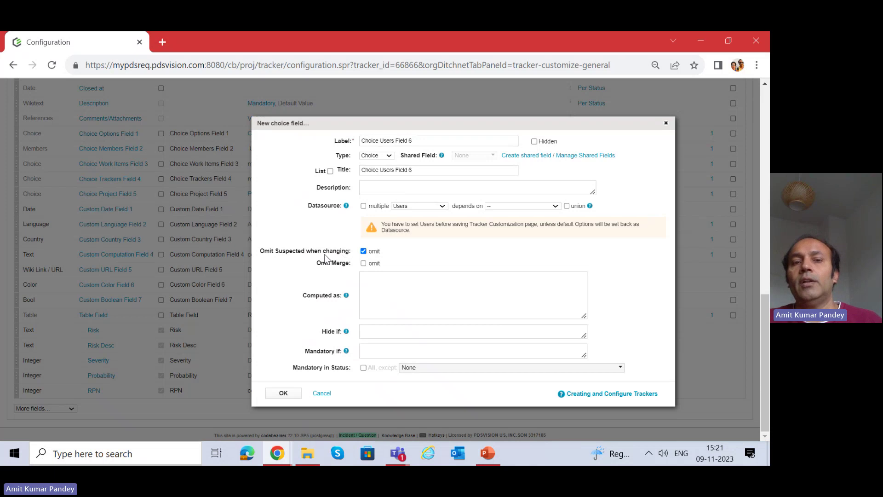
{"action": "mouse_move", "coordinate": [334, 252]}
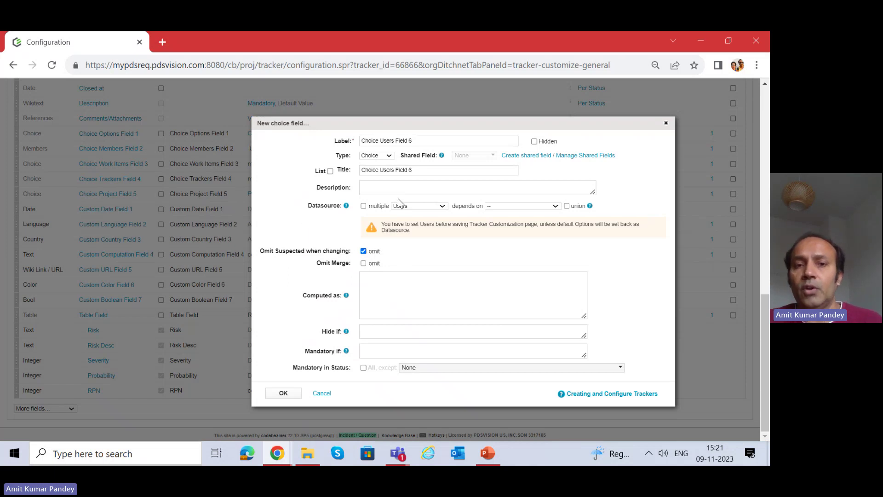
{"action": "left_click", "coordinate": [364, 251]}
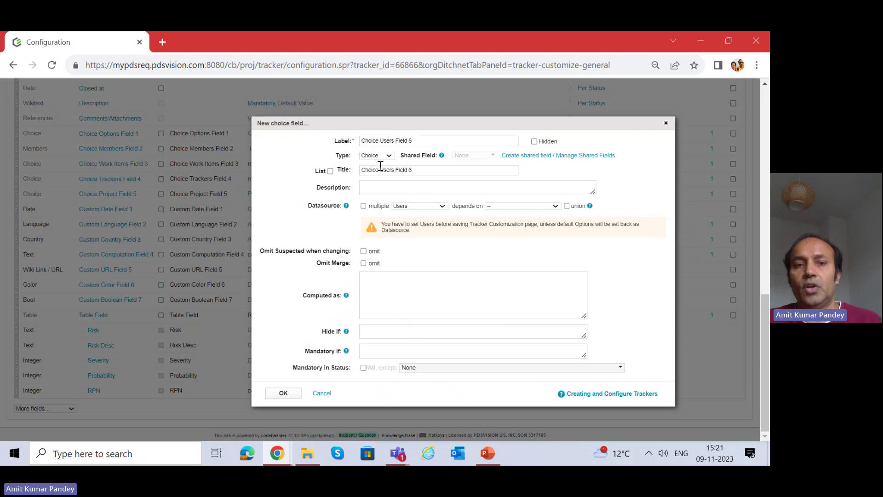
Add Choice Users Field 6 to the field list and save the tracker configuration.
{"action": "left_click", "coordinate": [283, 394]}
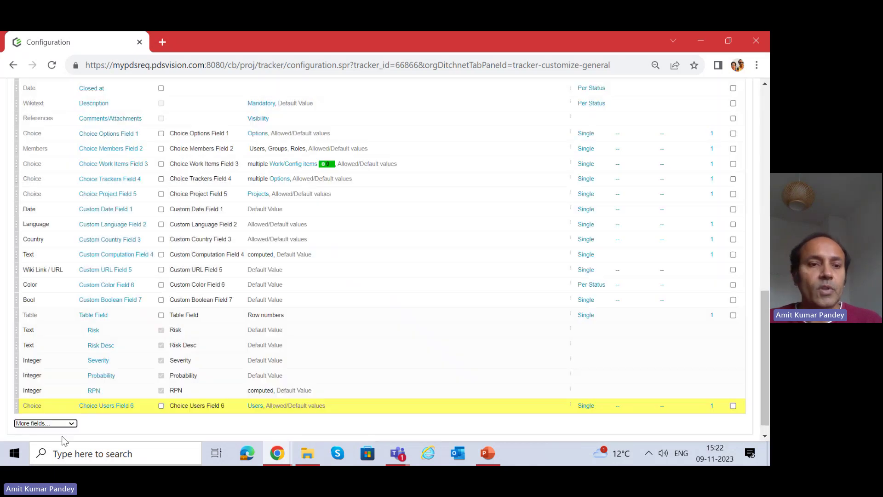
{"action": "scroll", "coordinate": [29, 206], "scroll_direction": "up", "scroll_amount": 6}
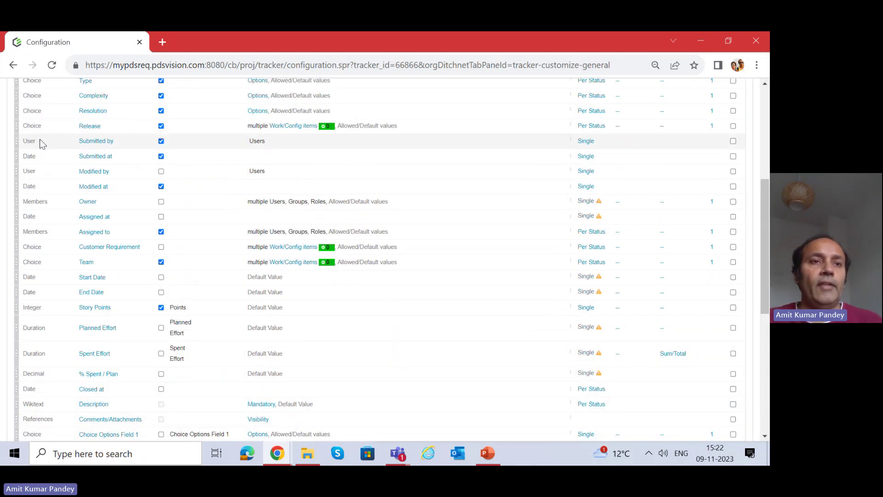
{"action": "scroll", "coordinate": [37, 142], "scroll_direction": "up", "scroll_amount": 5}
{"action": "left_click", "coordinate": [28, 182]}
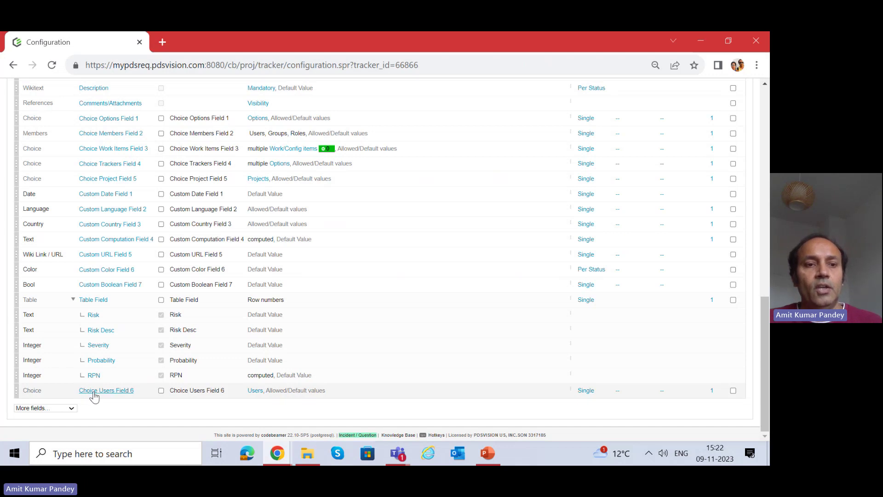
Maximize the SRS-2 window and cancel its edit form without saving.
{"action": "left_click", "coordinate": [277, 453]}
{"action": "left_click", "coordinate": [346, 396]}
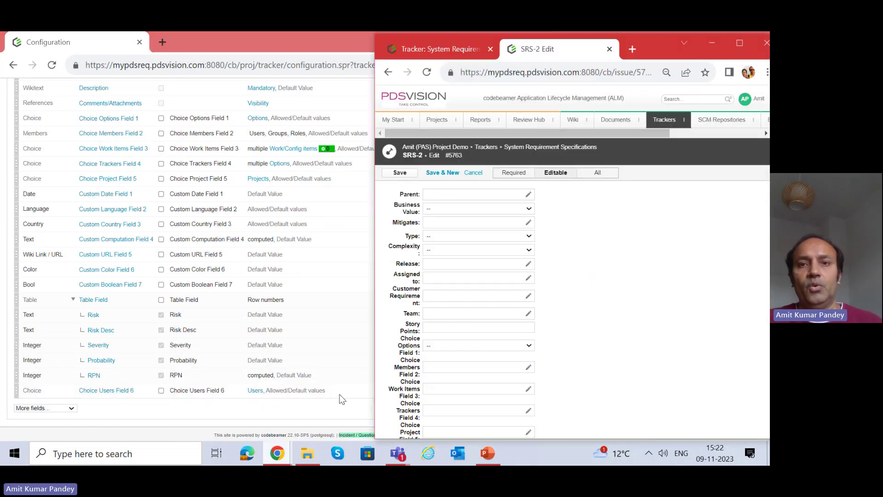
{"action": "double_click", "coordinate": [663, 57]}
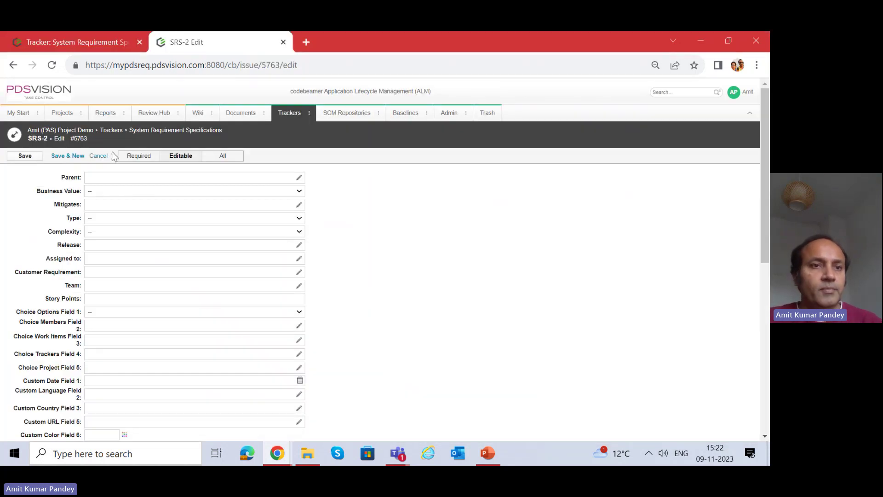
{"action": "left_click", "coordinate": [98, 156]}
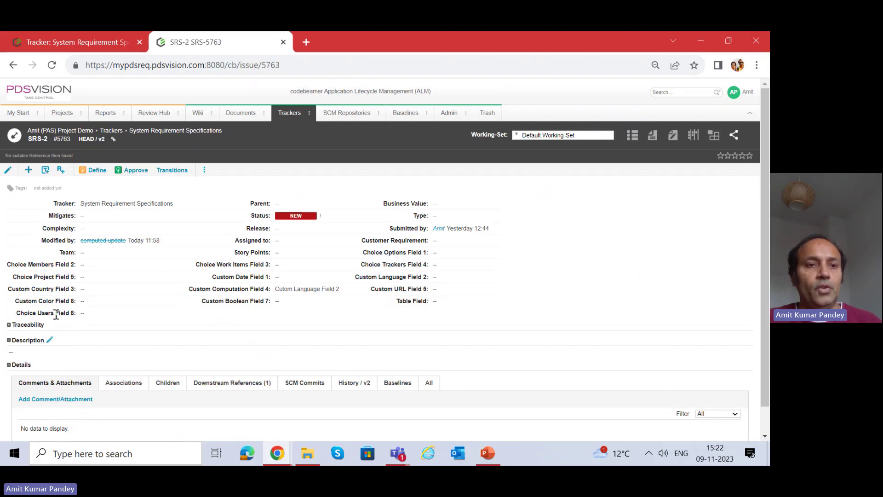
{"action": "left_click_drag", "start_coordinate": [16, 313], "coordinate": [79, 317]}
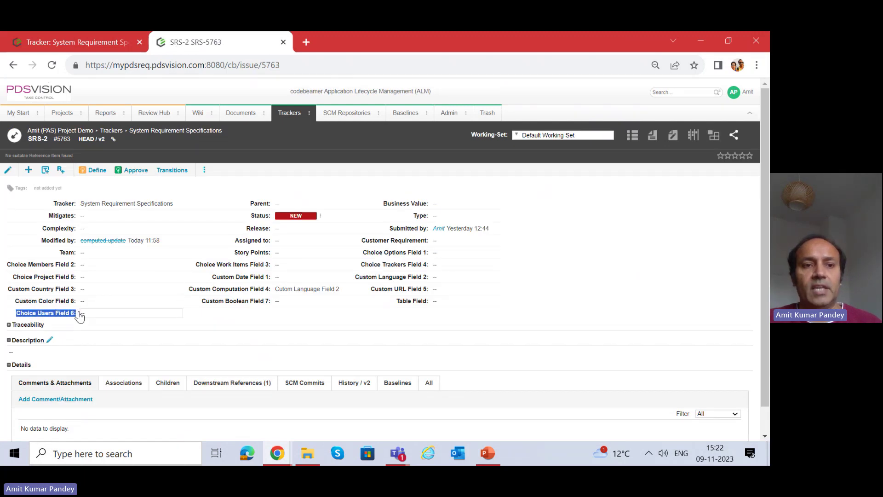
Inline-edit SRS-2's Choice Users Field 6 and assign the suggested user.
{"action": "left_click", "coordinate": [126, 316]}
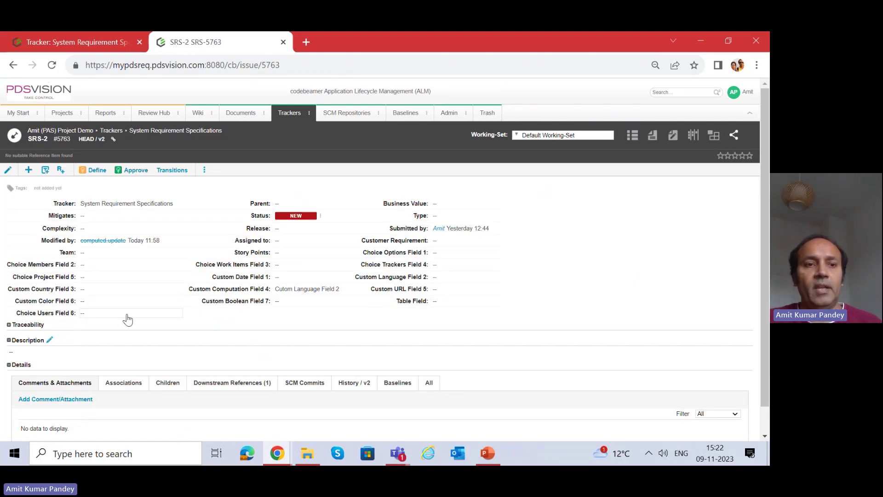
{"action": "left_click", "coordinate": [166, 317]}
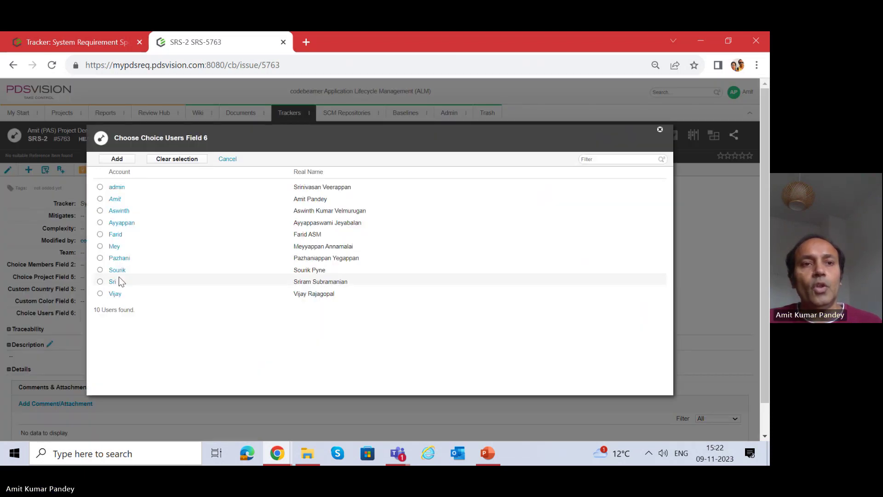
{"action": "left_click", "coordinate": [224, 161]}
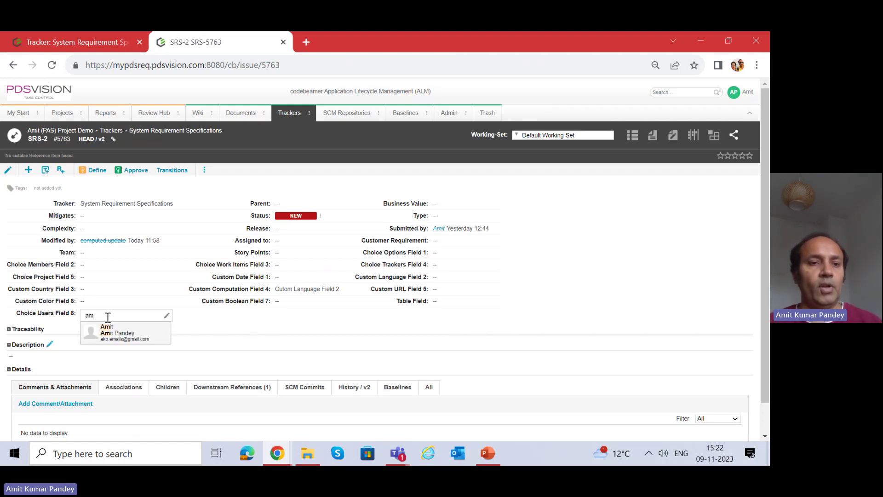
{"action": "left_click", "coordinate": [113, 334]}
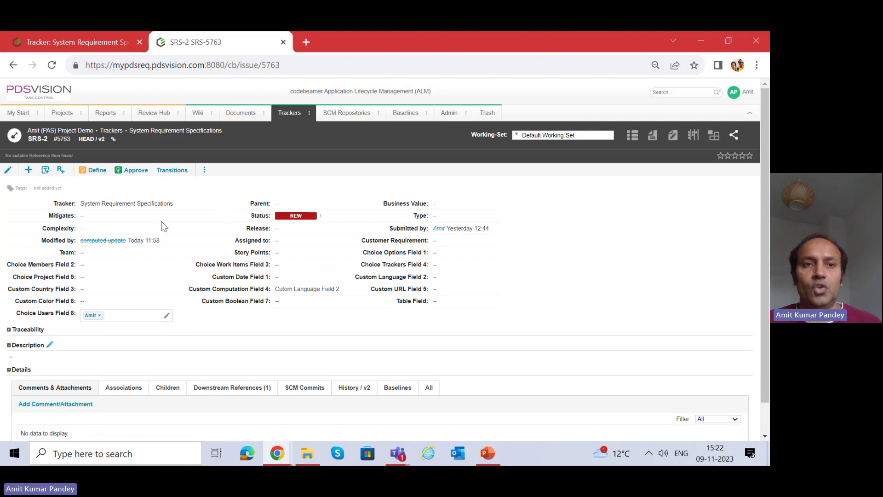
{"action": "left_click", "coordinate": [695, 42]}
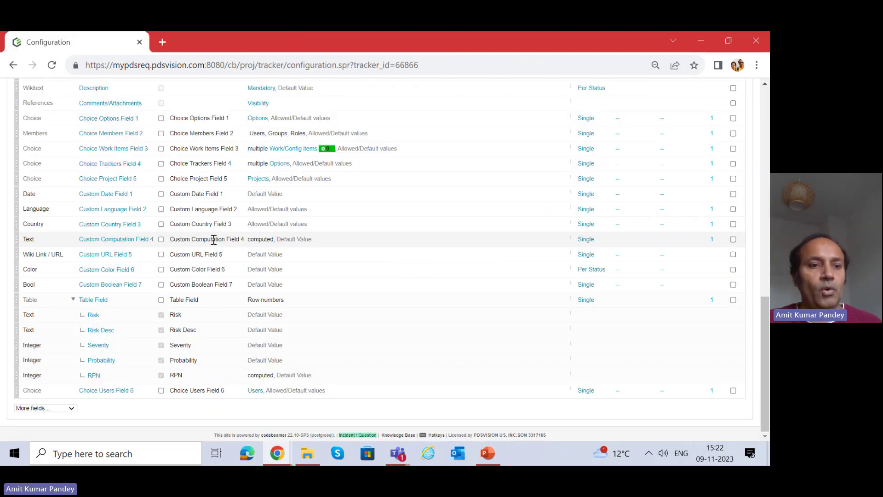
Start a new custom field from More fields… and set its type to Decimal.
{"action": "left_click", "coordinate": [50, 408]}
{"action": "left_click", "coordinate": [48, 395]}
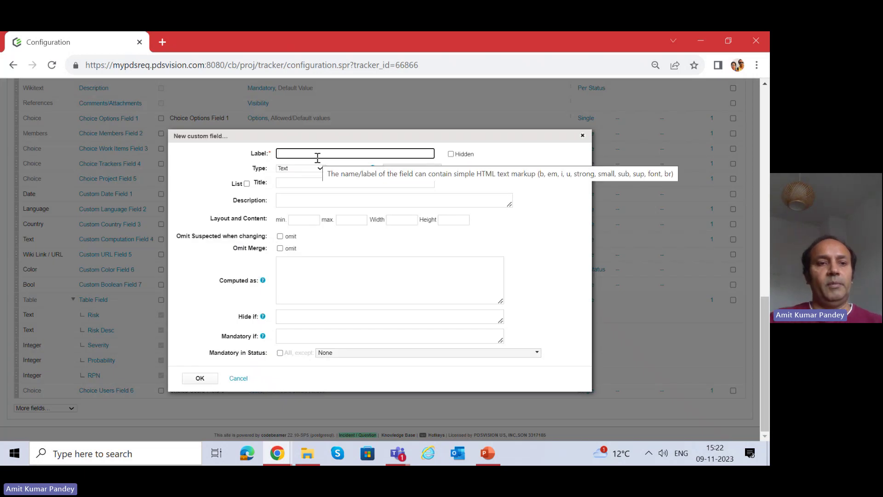
{"action": "left_click", "coordinate": [318, 158]}
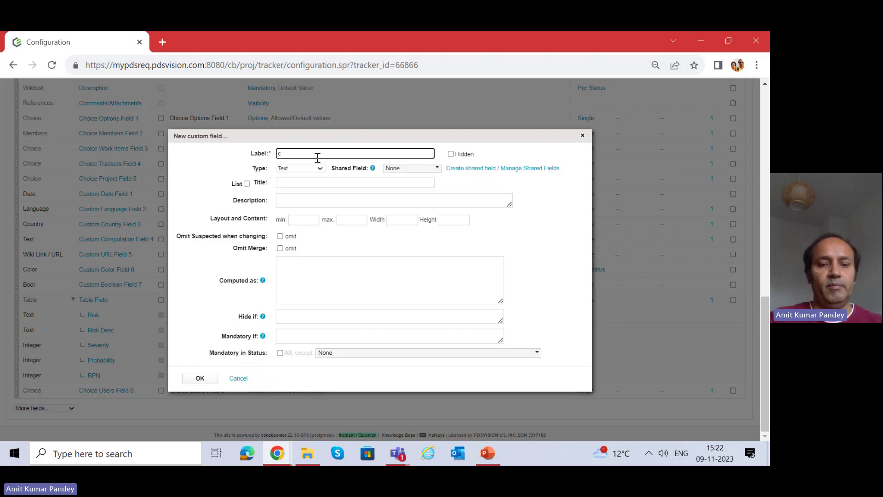
{"action": "type", "text": "Custom Field"}
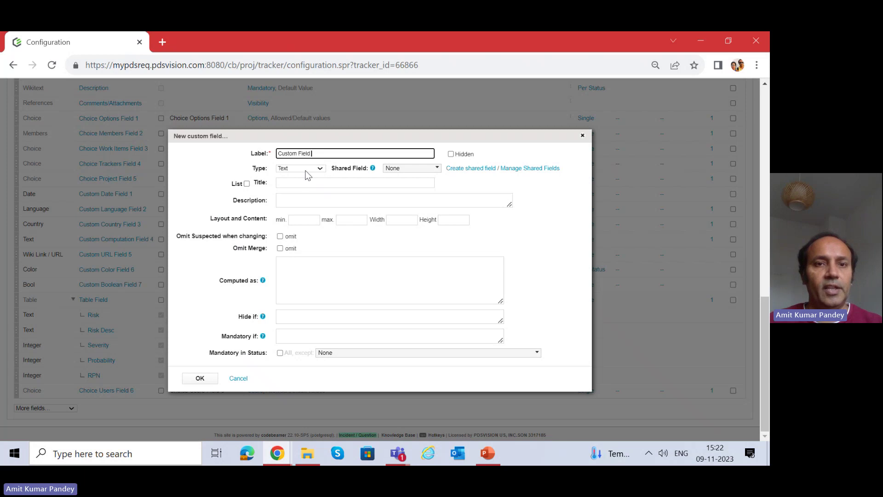
{"action": "left_click", "coordinate": [307, 175]}
{"action": "left_click", "coordinate": [306, 191]}
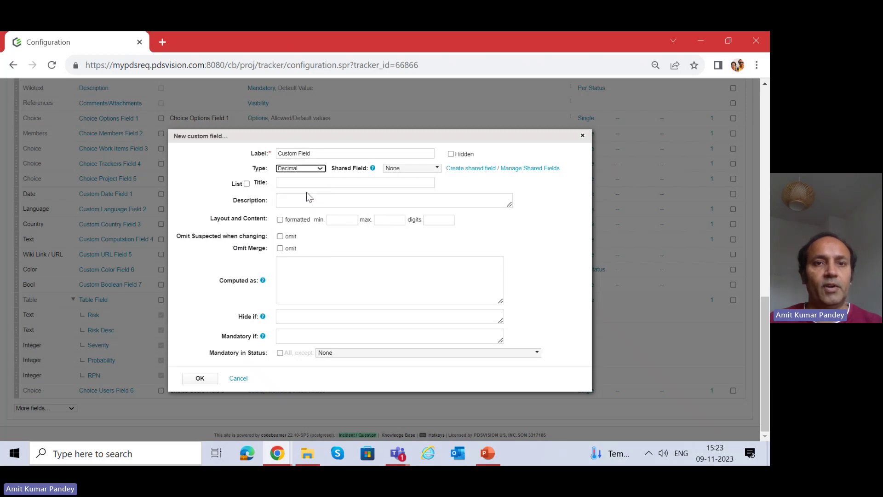
Complete the label as 'Custom Decimal Field 8' and copy it into the Title.
{"action": "left_click", "coordinate": [298, 155]}
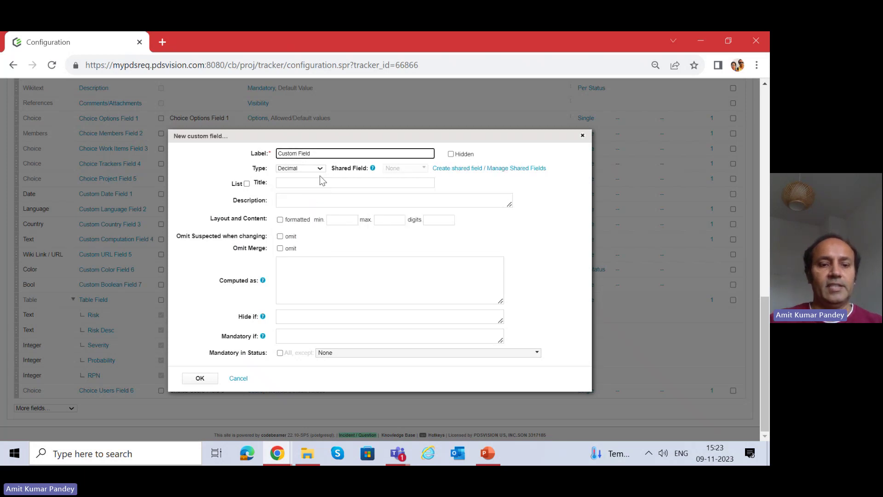
{"action": "type", "text": "Dec "}
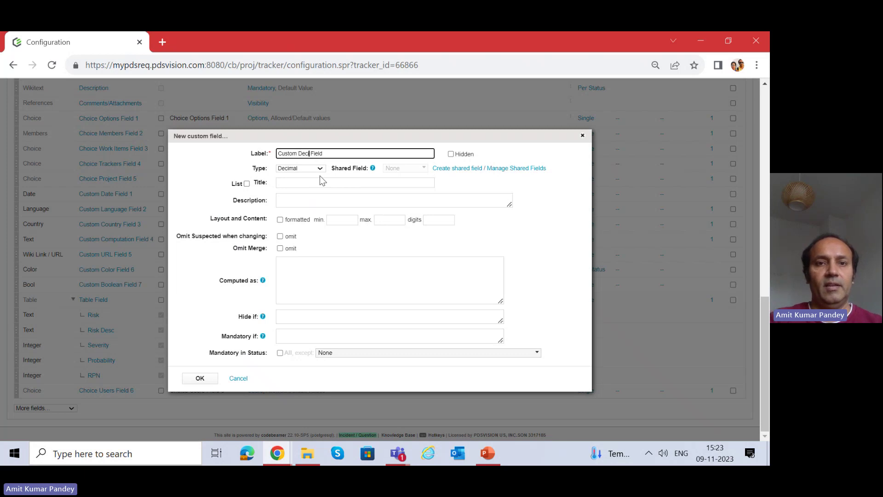
{"action": "type", "text": "imal Field "}
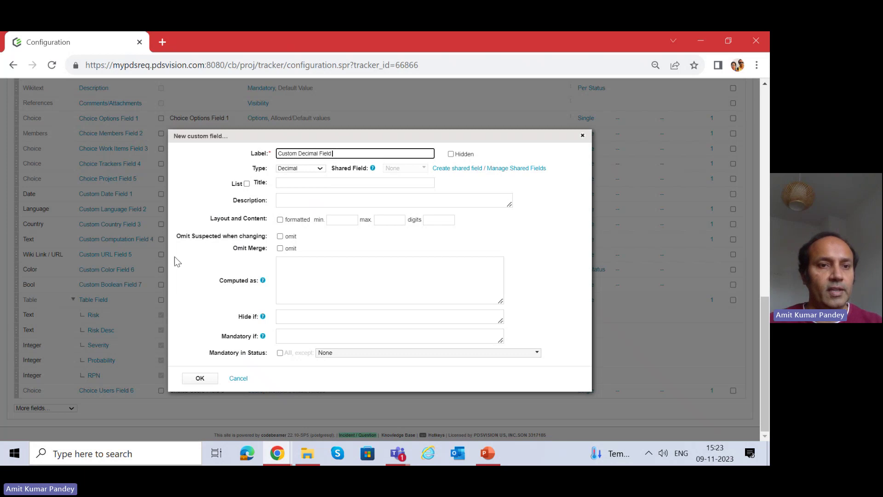
{"action": "type", "text": "8"}
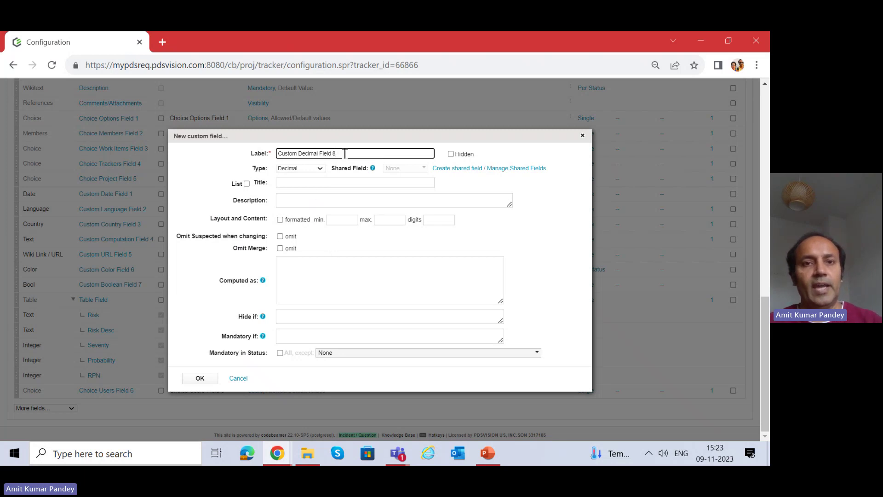
{"action": "left_click_drag", "start_coordinate": [345, 153], "coordinate": [258, 152]}
{"action": "key", "text": "ctrl+c"}
{"action": "left_click", "coordinate": [282, 182]}
{"action": "key", "text": "ctrl+v"}
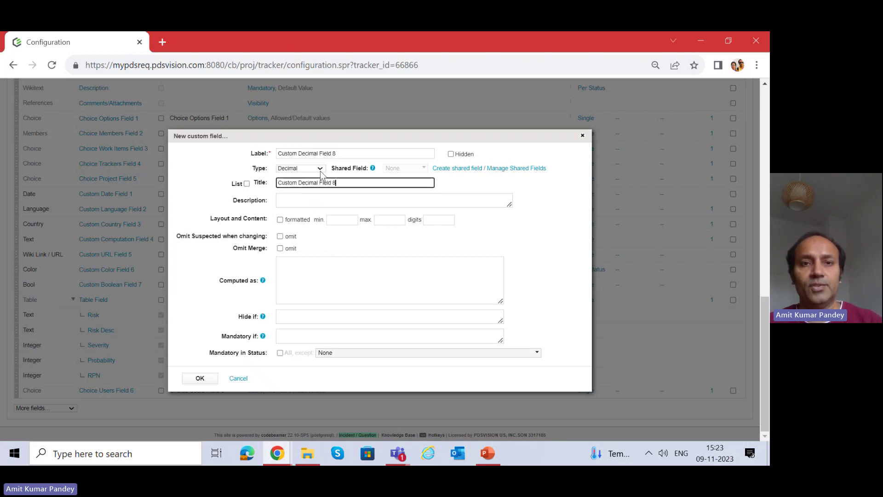
{"action": "left_click", "coordinate": [316, 272]}
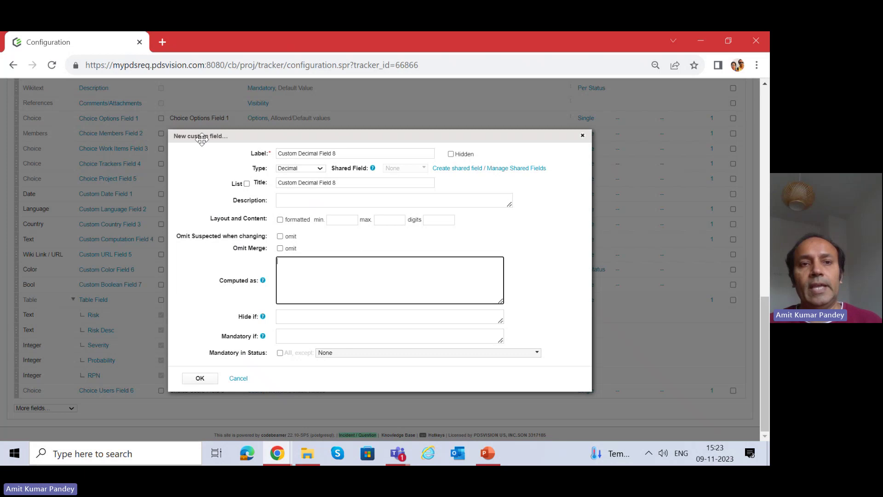
{"action": "left_click", "coordinate": [306, 169]}
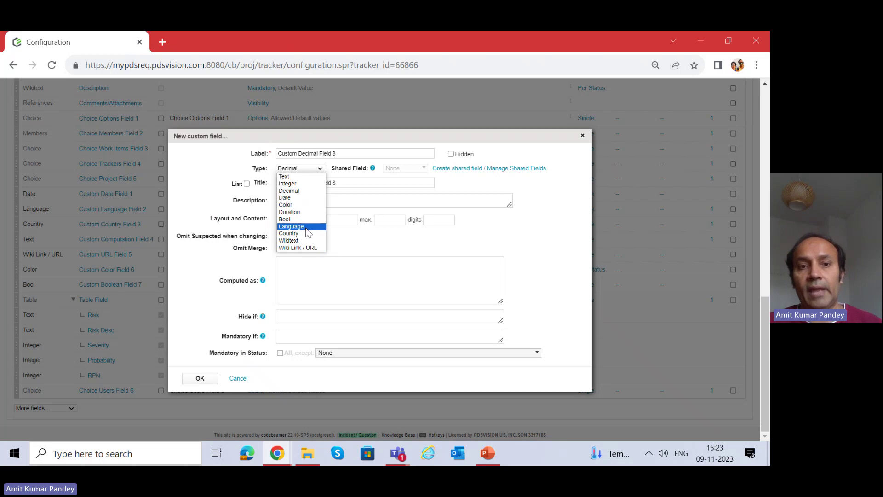
{"action": "left_click", "coordinate": [307, 278]}
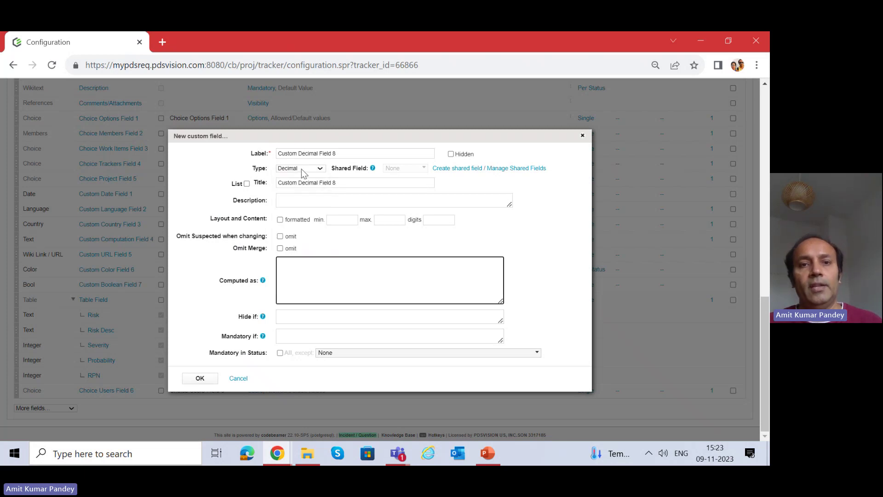
Leave formatted display off and set minimum 1, maximum 2 and 3 digits.
{"action": "left_click", "coordinate": [280, 220]}
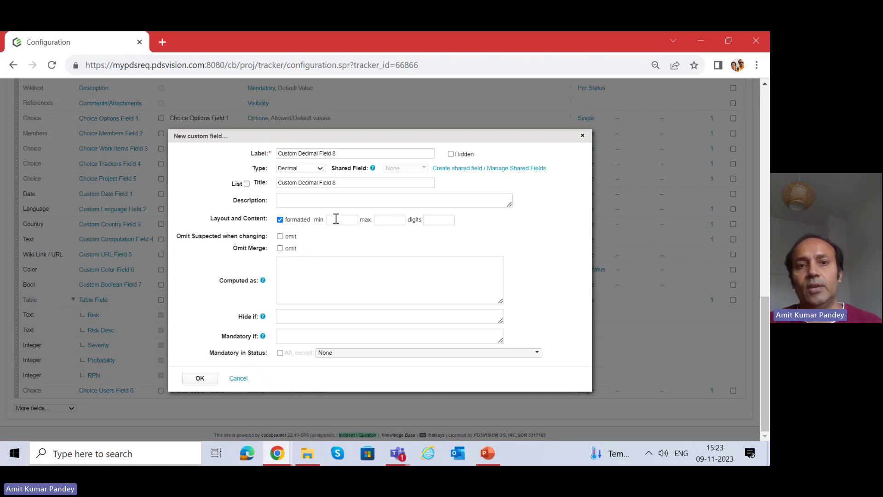
{"action": "left_click", "coordinate": [280, 219]}
{"action": "left_click", "coordinate": [331, 219]}
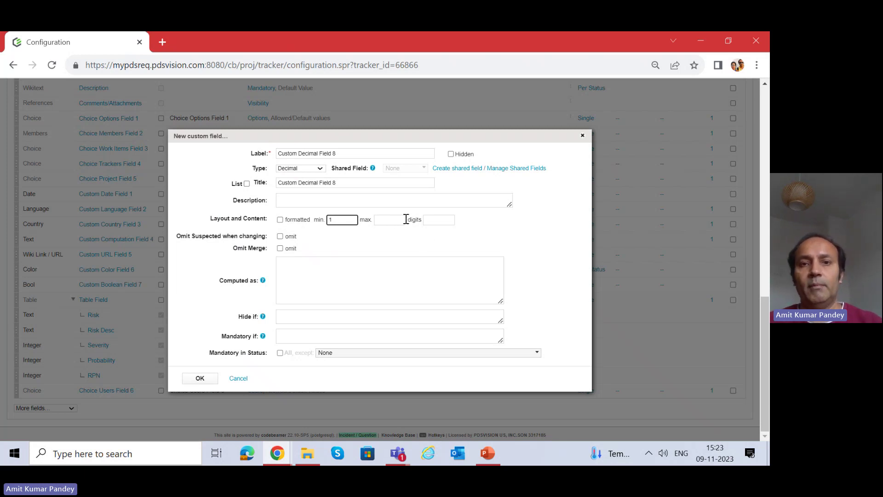
{"action": "key", "text": "Tab"}
{"action": "type", "text": "2"}
{"action": "key", "text": "Tab"}
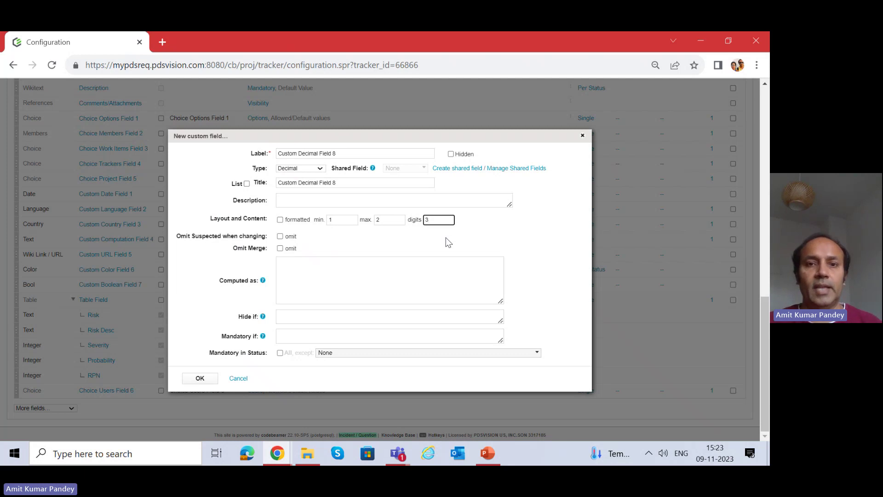
{"action": "left_click", "coordinate": [412, 261]}
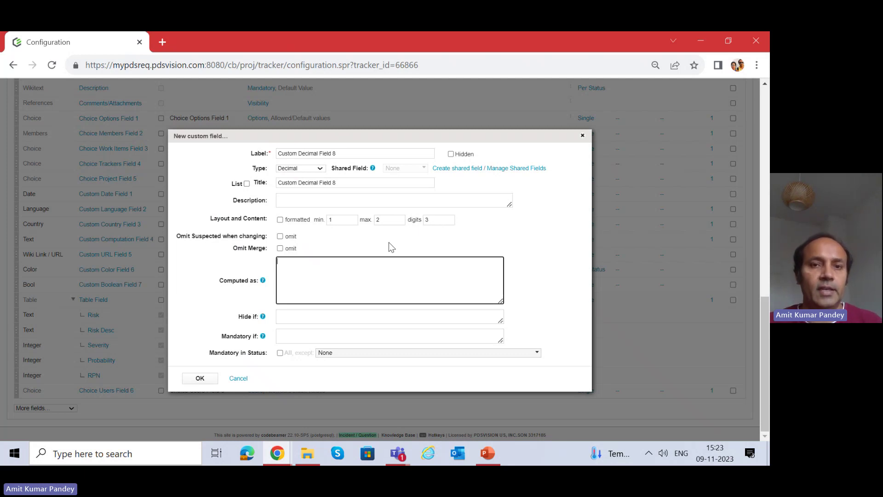
Create Custom Decimal Field 8, save the configuration, and reload SRS-2 to show it.
{"action": "left_click", "coordinate": [199, 377]}
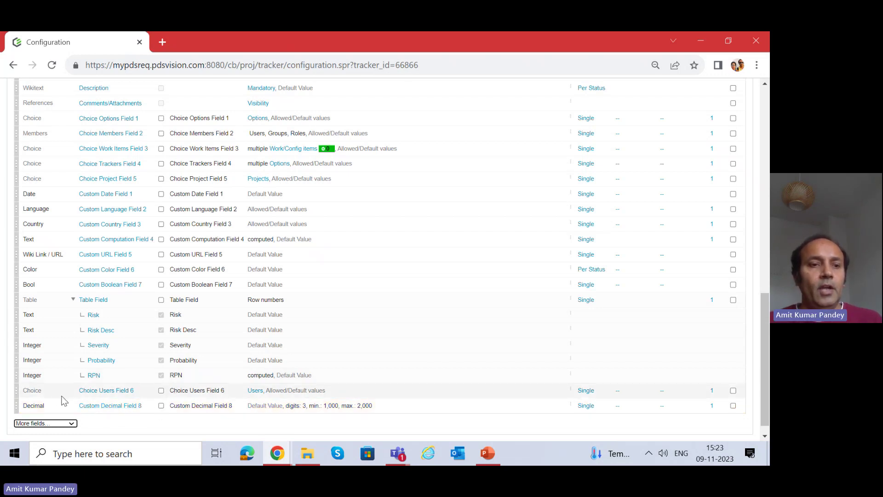
{"action": "scroll", "coordinate": [94, 191], "scroll_direction": "up", "scroll_amount": 15}
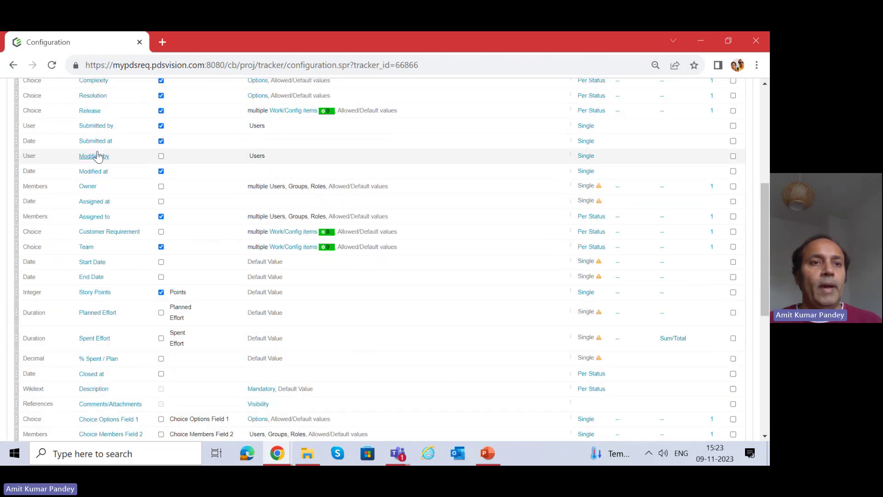
{"action": "left_click", "coordinate": [35, 181]}
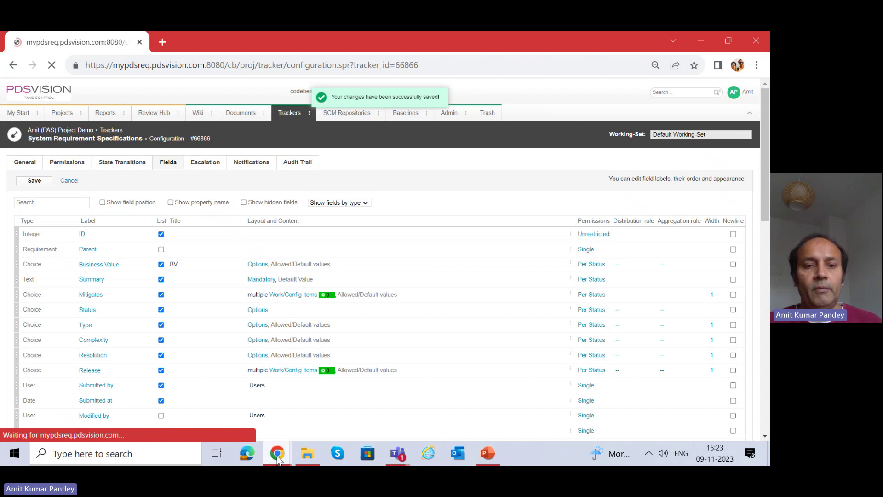
{"action": "mouse_move", "coordinate": [285, 450]}
{"action": "left_click", "coordinate": [332, 393]}
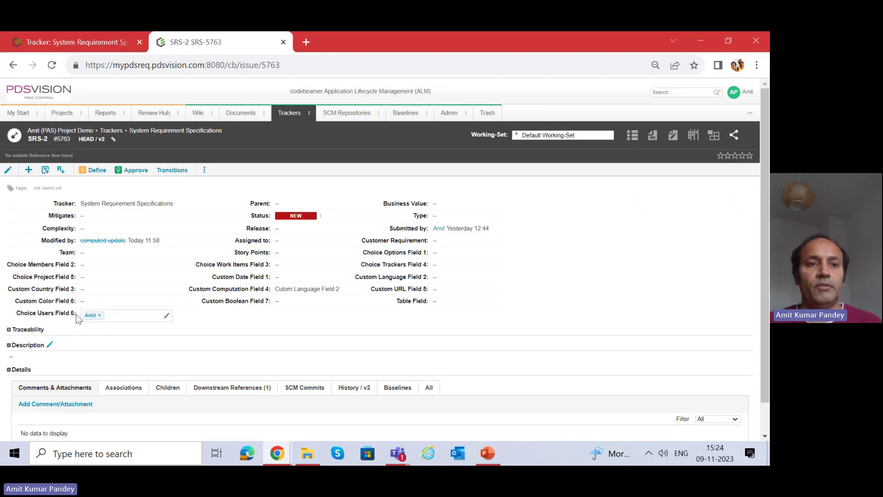
{"action": "left_click", "coordinate": [52, 65]}
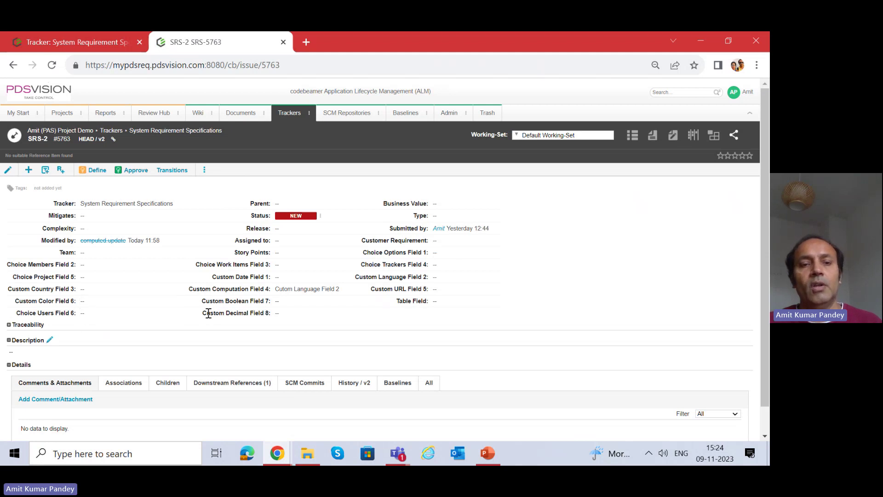
Set SRS-2's Custom Decimal Field 8 to 2 after the value 45555 is rejected.
{"action": "left_click_drag", "start_coordinate": [208, 313], "coordinate": [265, 314]}
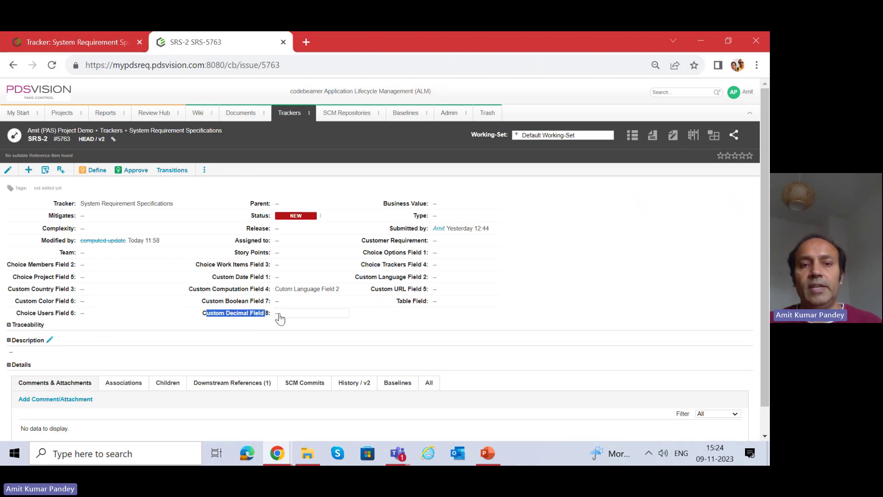
{"action": "left_click", "coordinate": [278, 315]}
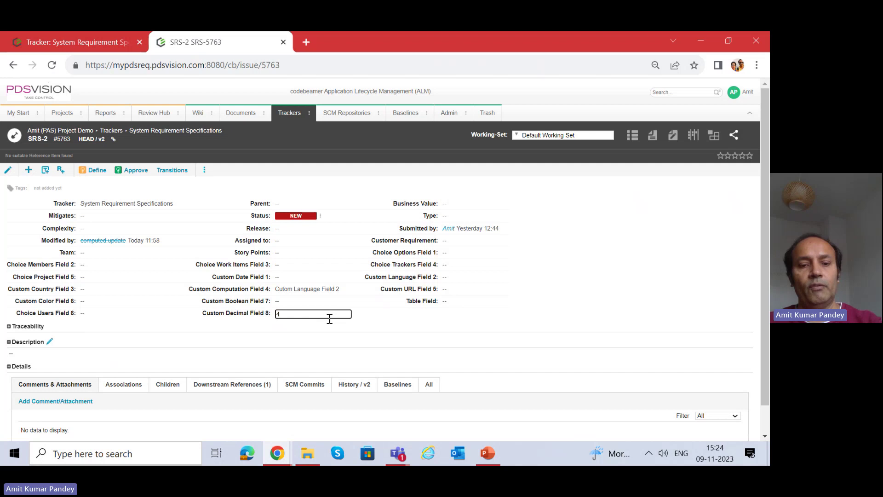
{"action": "type", "text": "455"}
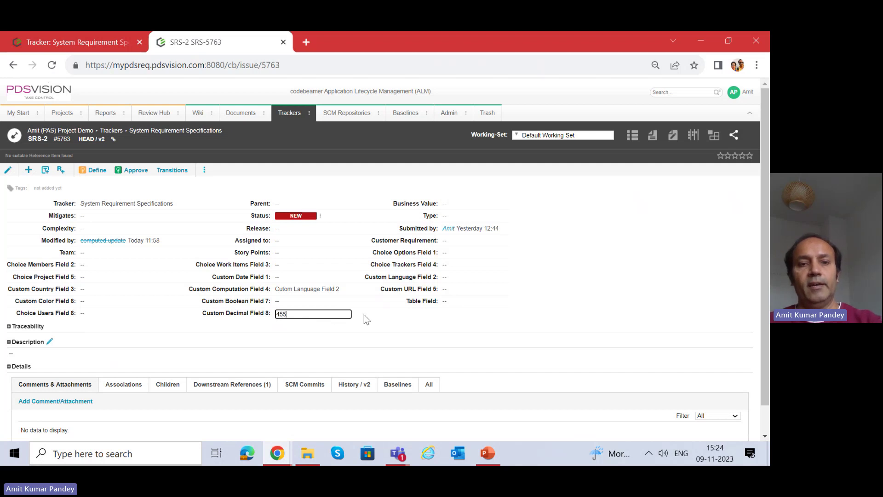
{"action": "type", "text": "55"}
{"action": "left_click", "coordinate": [310, 317]}
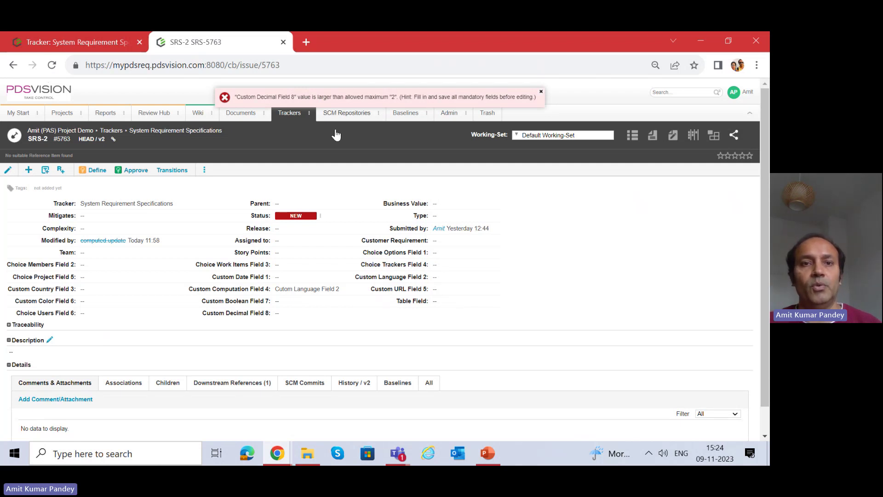
{"action": "left_click", "coordinate": [283, 313]}
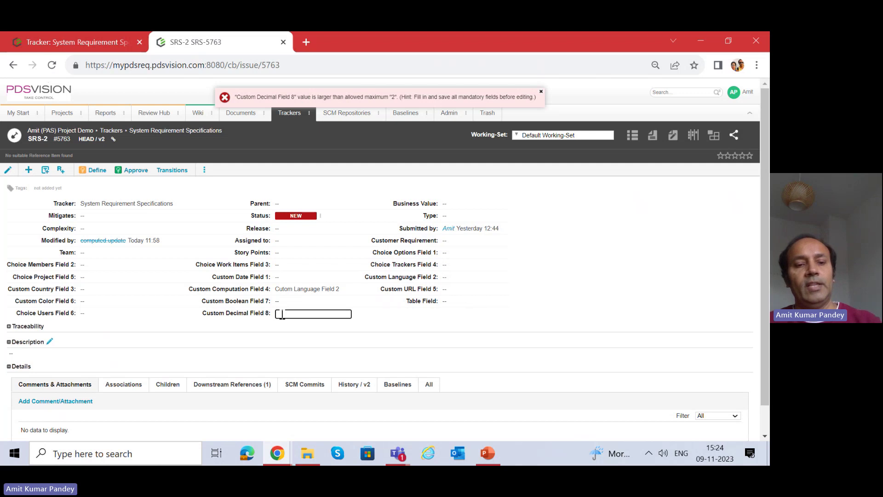
{"action": "type", "text": "2"}
{"action": "left_click", "coordinate": [343, 333]}
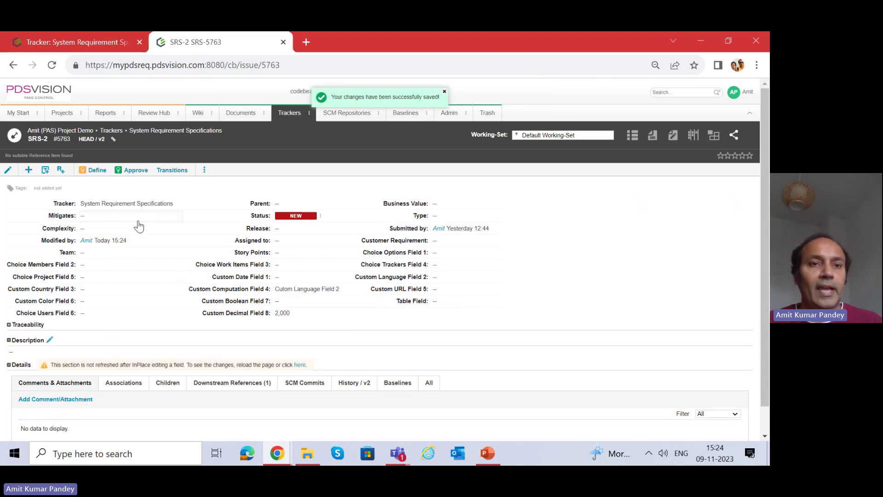
{"action": "scroll", "coordinate": [138, 239], "scroll_direction": "down", "scroll_amount": 1}
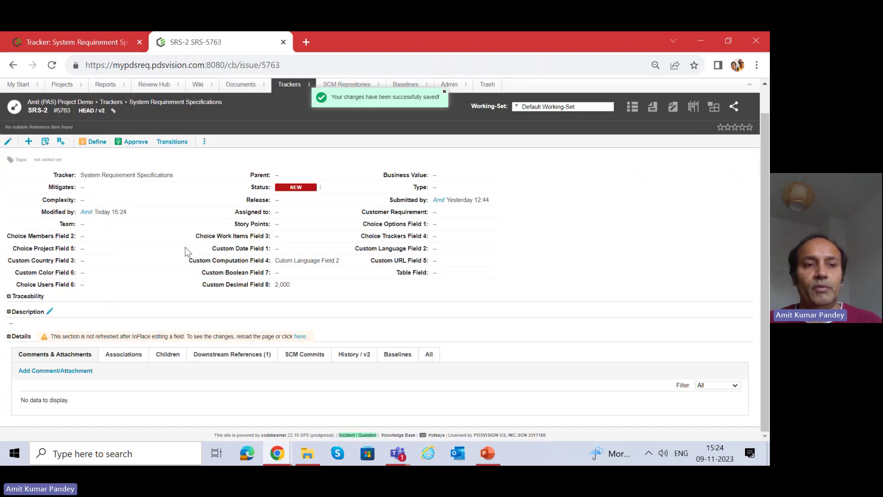
{"action": "scroll", "coordinate": [147, 214], "scroll_direction": "up", "scroll_amount": 1}
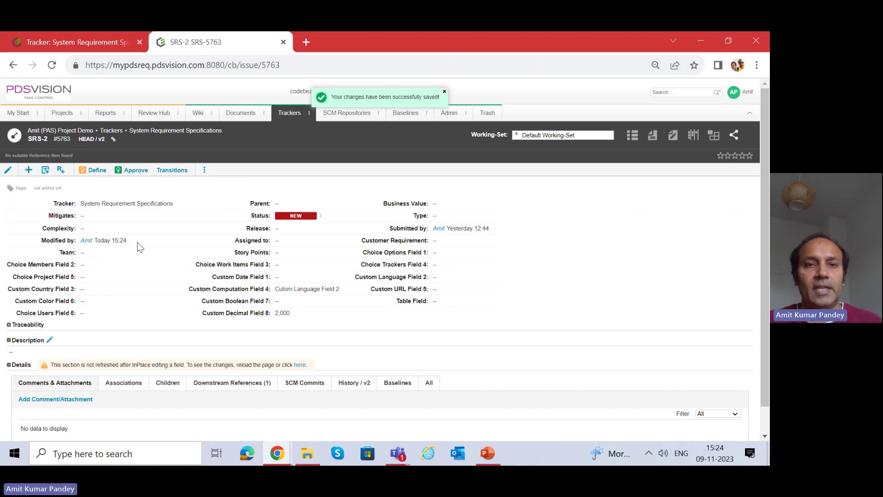
Assign the suggested user to Choice Users Field 6 by typing part of the name, and save.
{"action": "left_click", "coordinate": [88, 34]}
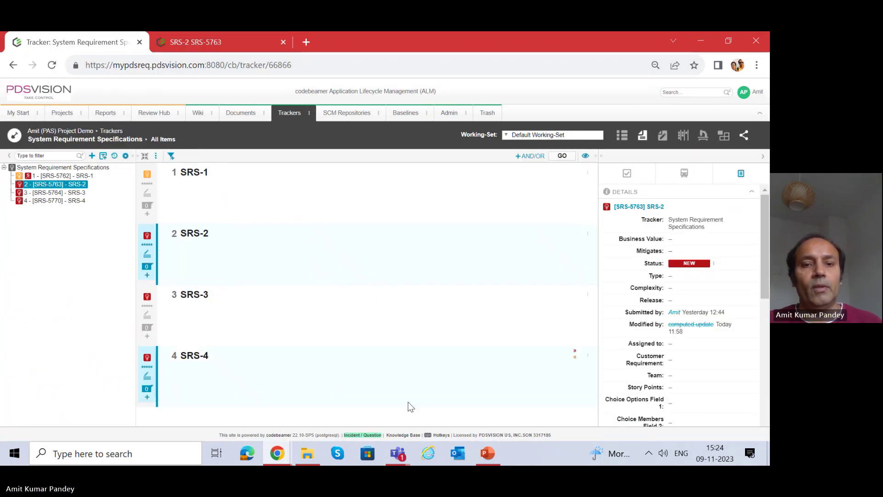
{"action": "left_click", "coordinate": [225, 40]}
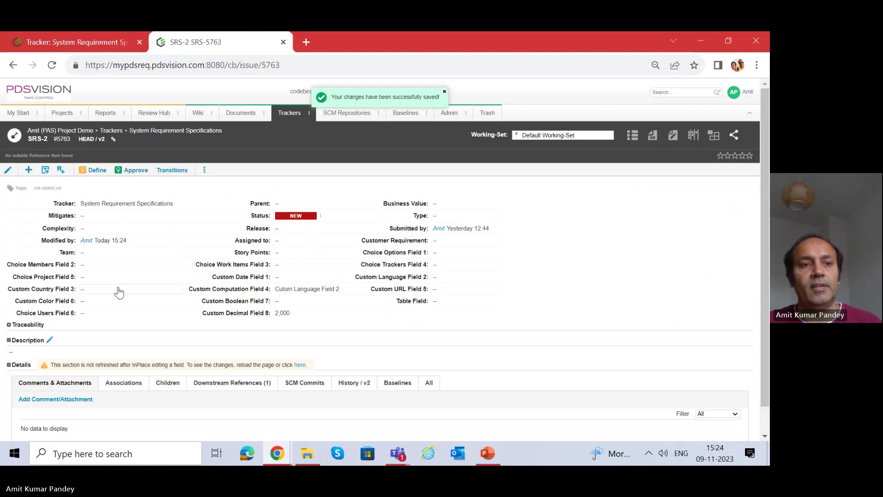
{"action": "left_click", "coordinate": [99, 315]}
{"action": "type", "text": "Amit"}
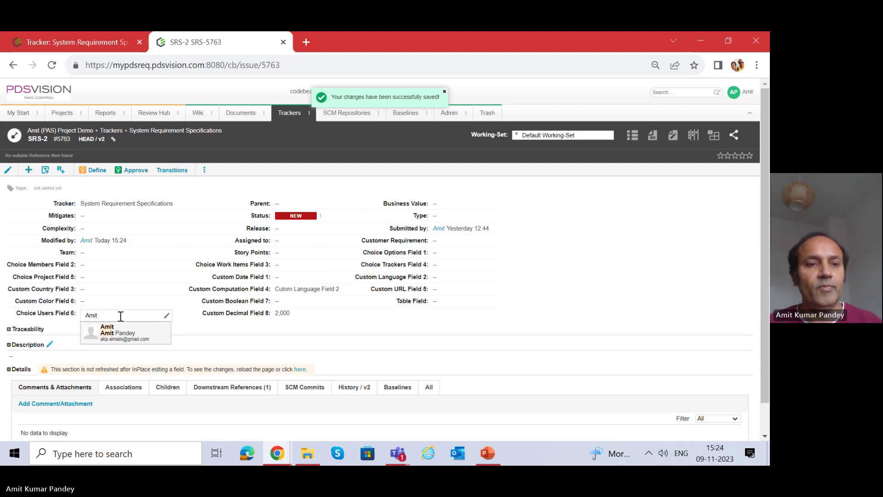
{"action": "left_click", "coordinate": [158, 328]}
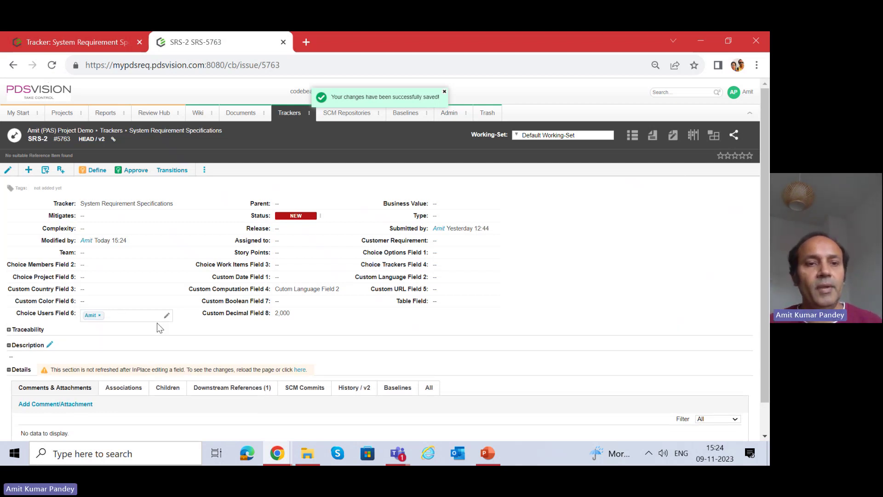
{"action": "left_click", "coordinate": [489, 259]}
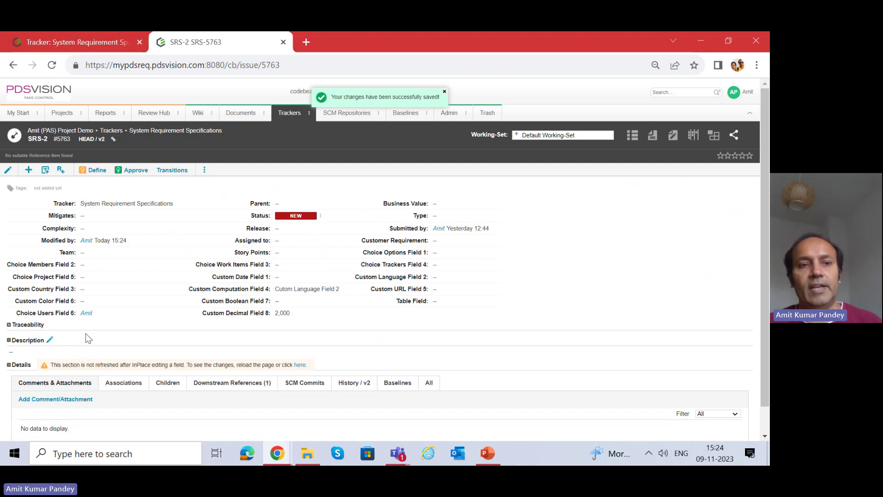
{"action": "left_click", "coordinate": [277, 453]}
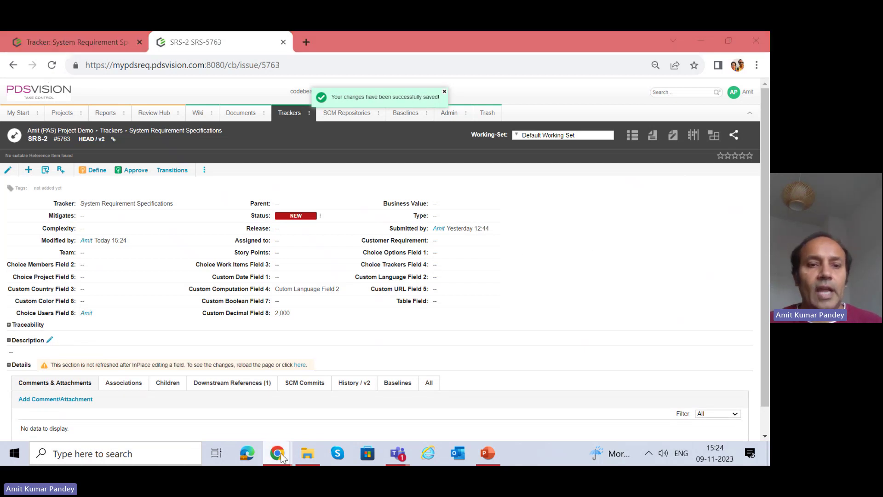
Create a new table field labelled and titled 'Table Demo Field' with row numbers enabled.
{"action": "left_click", "coordinate": [217, 407]}
{"action": "scroll", "coordinate": [96, 378], "scroll_direction": "down", "scroll_amount": 15}
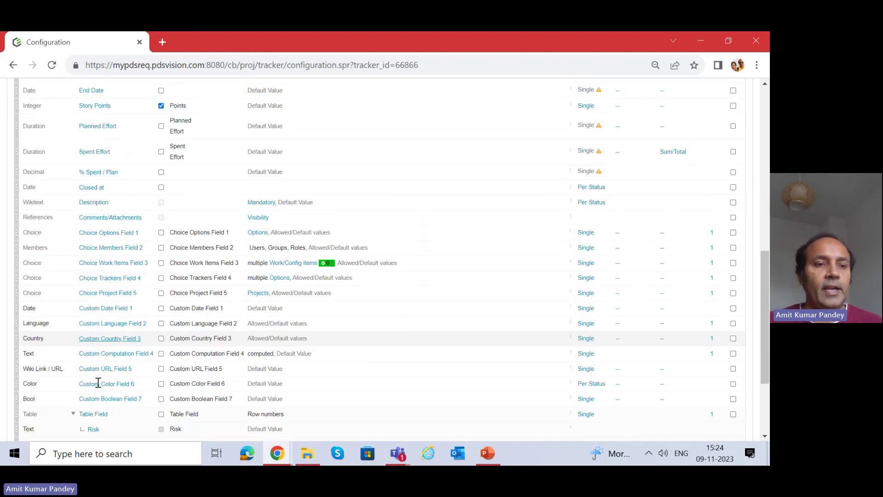
{"action": "left_click", "coordinate": [51, 409]}
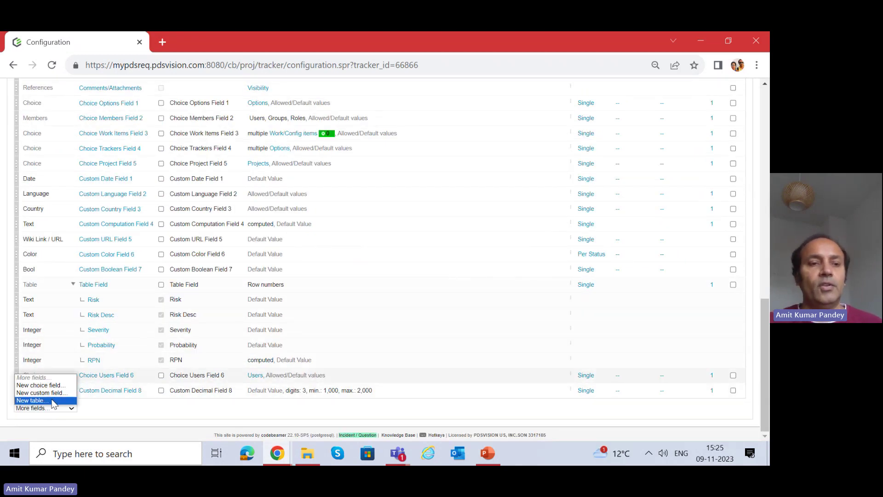
{"action": "left_click", "coordinate": [52, 401]}
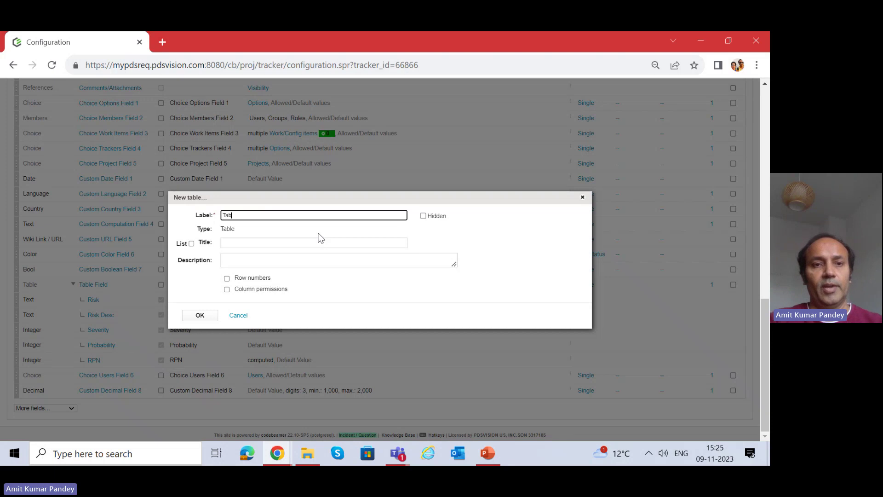
{"action": "type", "text": "Table Demo Field"}
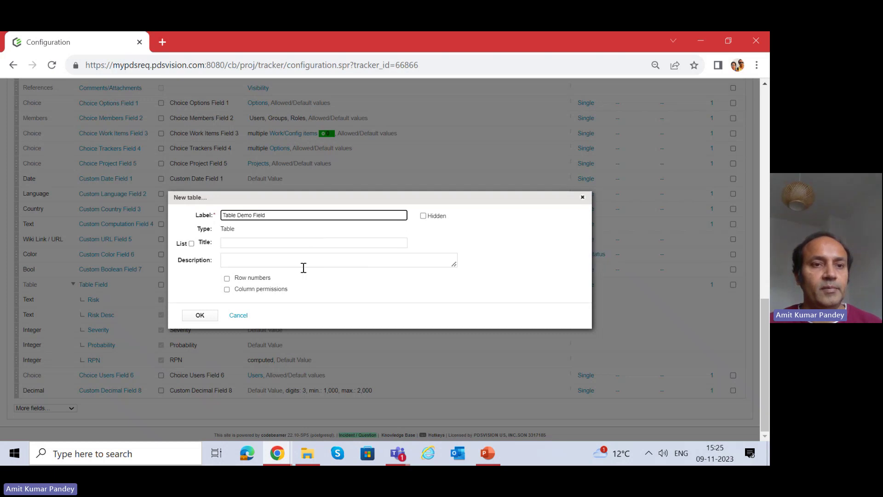
{"action": "left_click_drag", "start_coordinate": [284, 215], "coordinate": [225, 232]}
{"action": "key", "text": "ctrl+c"}
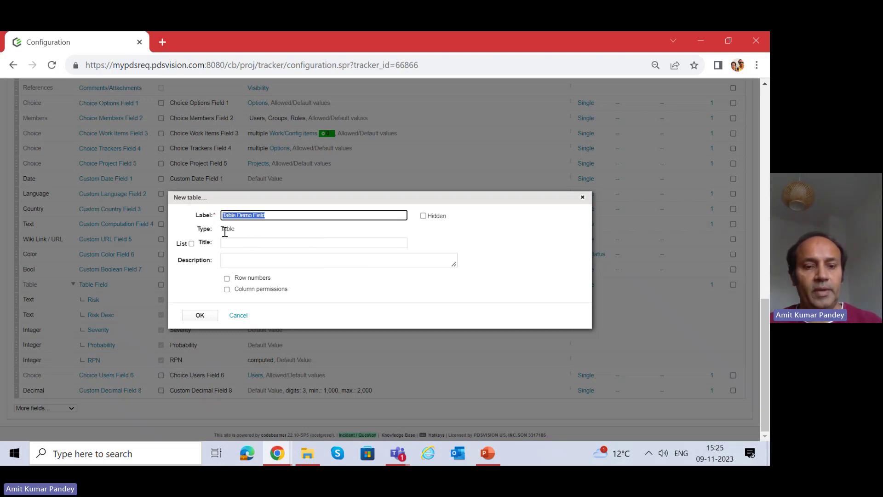
{"action": "left_click", "coordinate": [237, 241]}
{"action": "key", "text": "ctrl+v"}
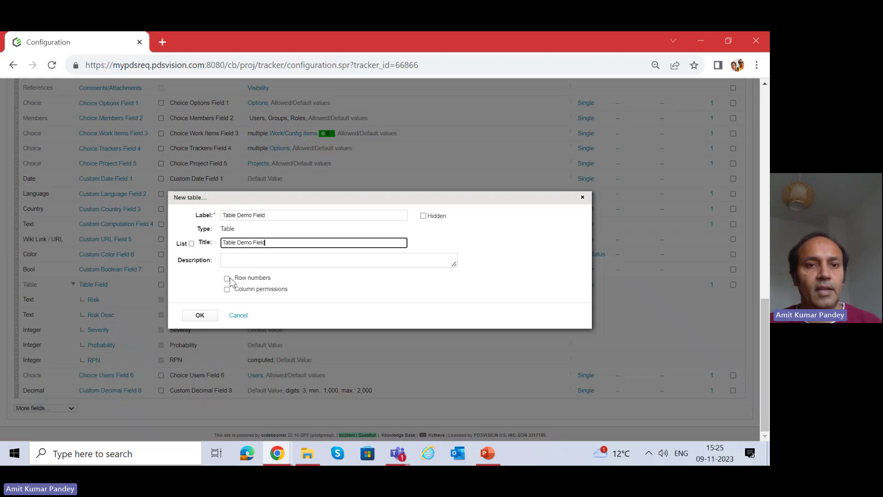
{"action": "left_click", "coordinate": [227, 279]}
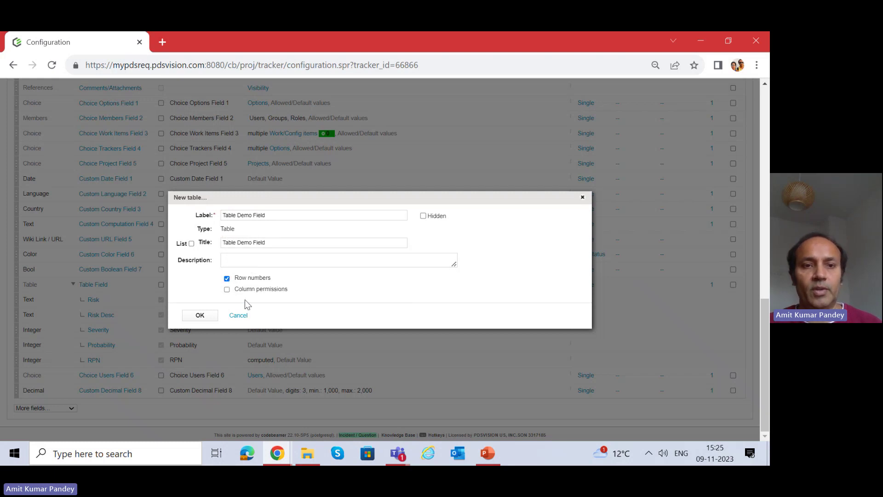
{"action": "left_click", "coordinate": [201, 316]}
Save the tracker's field configuration with the new table field.
{"action": "scroll", "coordinate": [141, 221], "scroll_direction": "up", "scroll_amount": 5}
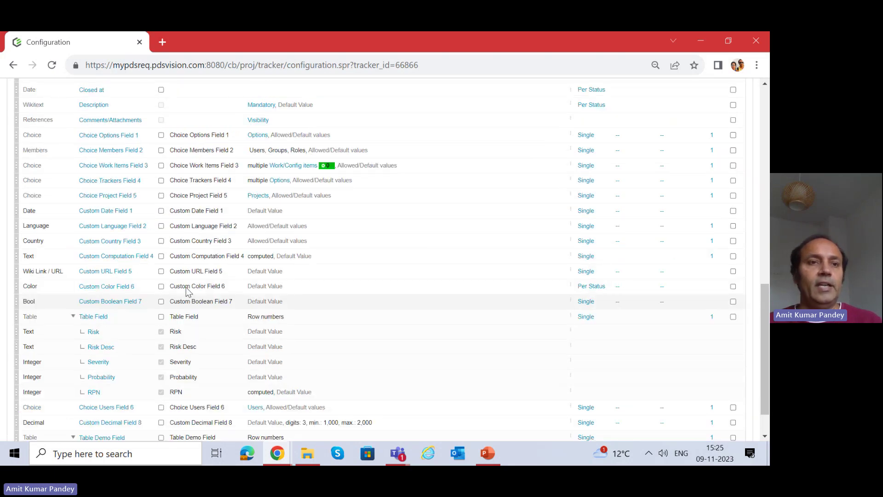
{"action": "scroll", "coordinate": [141, 221], "scroll_direction": "up", "scroll_amount": 7}
{"action": "left_click", "coordinate": [34, 180]}
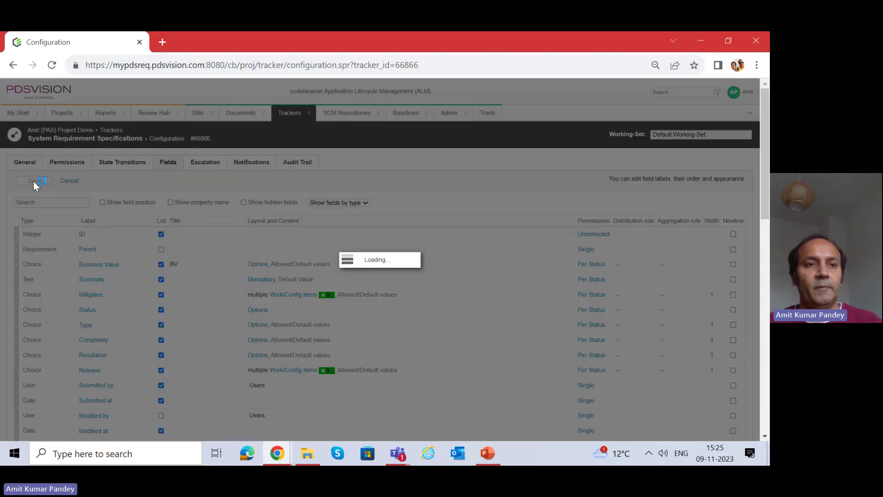
{"action": "scroll", "coordinate": [345, 262], "scroll_direction": "down", "scroll_amount": 4}
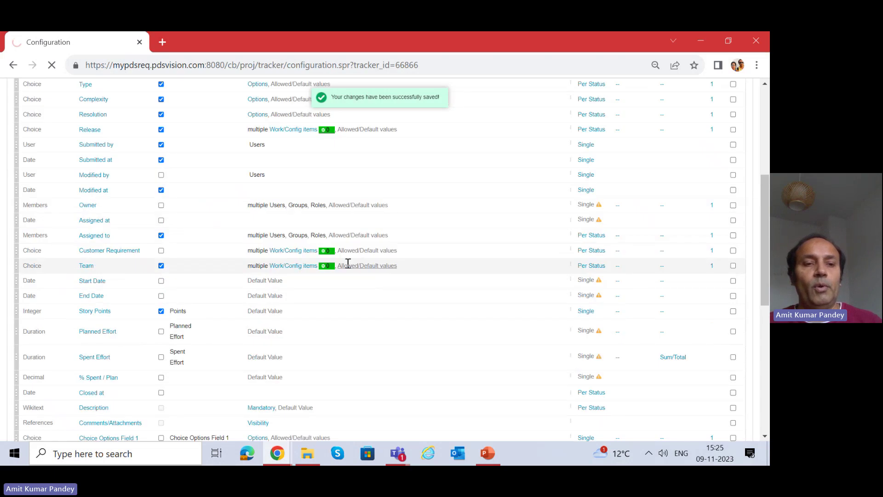
{"action": "scroll", "coordinate": [339, 274], "scroll_direction": "down", "scroll_amount": 10}
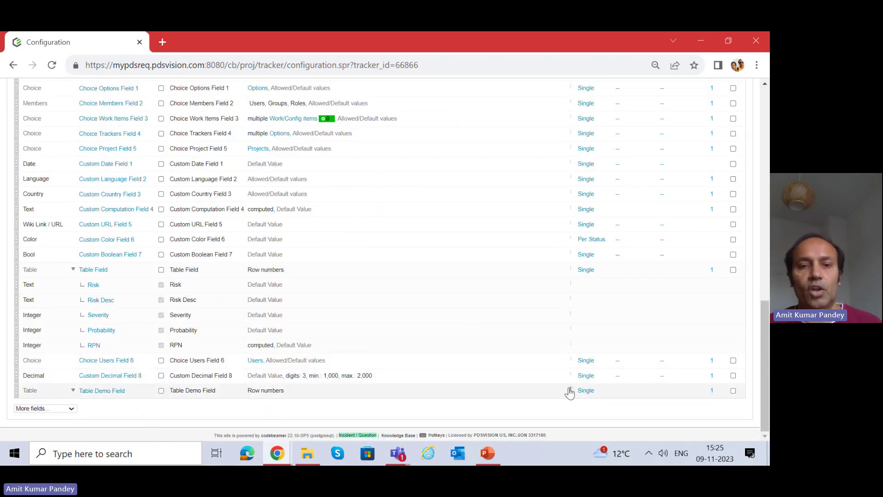
Add an Integer column labelled and titled EmpNumber to Table Demo Field.
{"action": "left_click", "coordinate": [571, 391]}
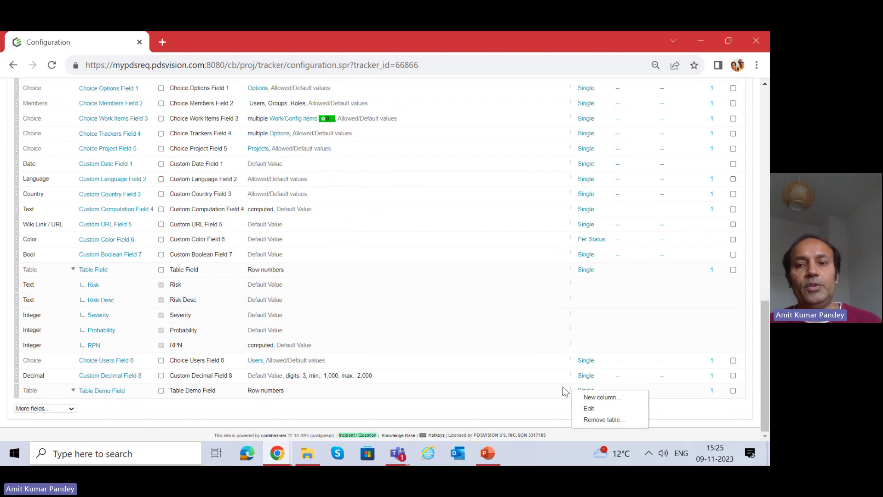
{"action": "left_click", "coordinate": [598, 399]}
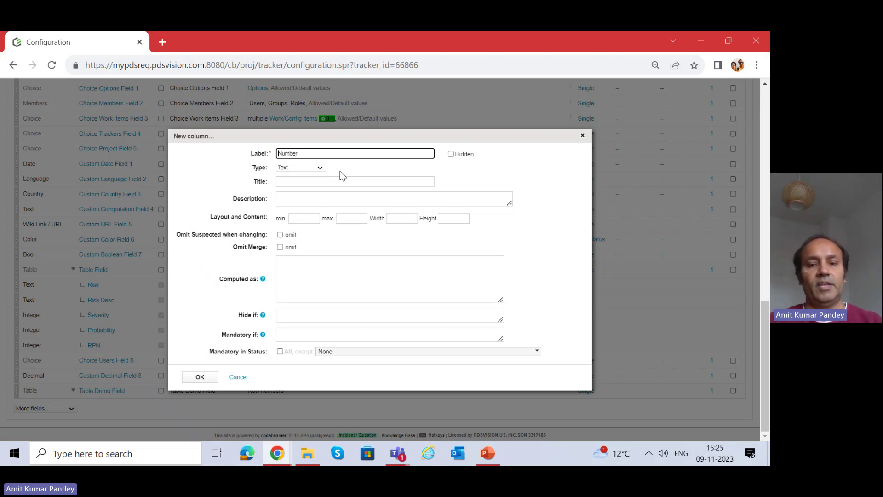
{"action": "type", "text": "Emp"}
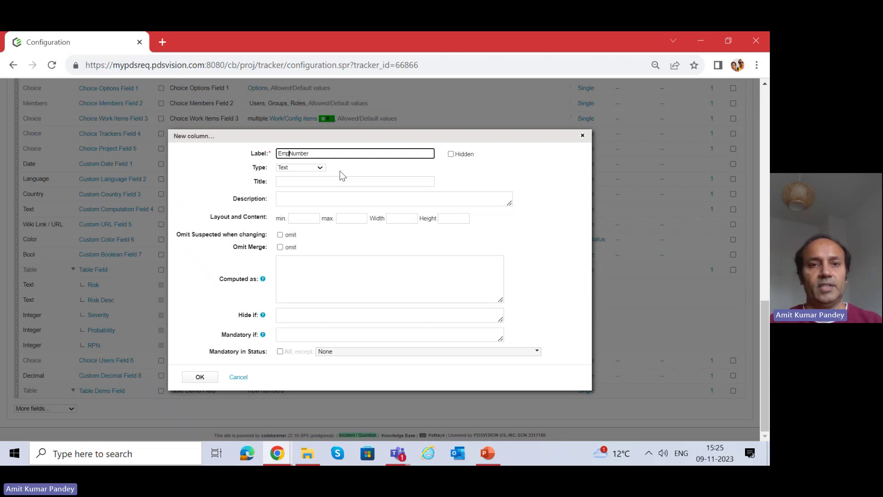
{"action": "left_click", "coordinate": [316, 169]}
{"action": "left_click", "coordinate": [306, 182]}
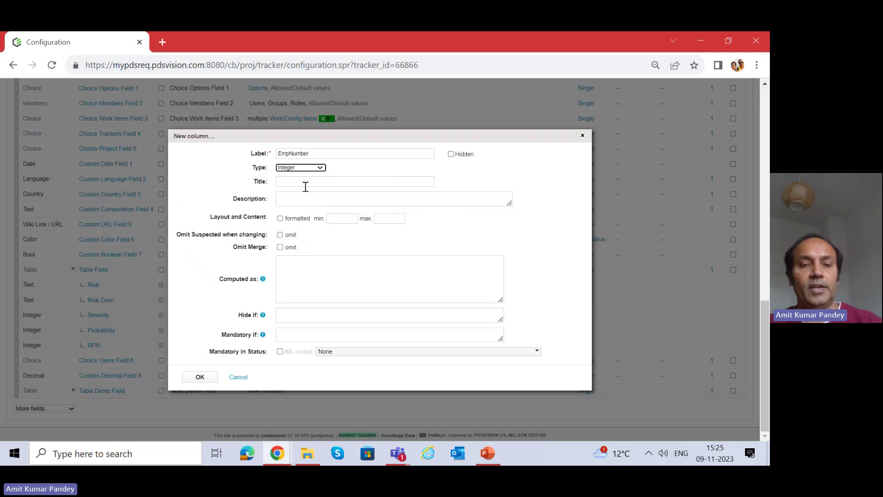
{"action": "left_click", "coordinate": [305, 186]}
{"action": "double_click", "coordinate": [309, 154]}
{"action": "key", "text": "ctrl+c"}
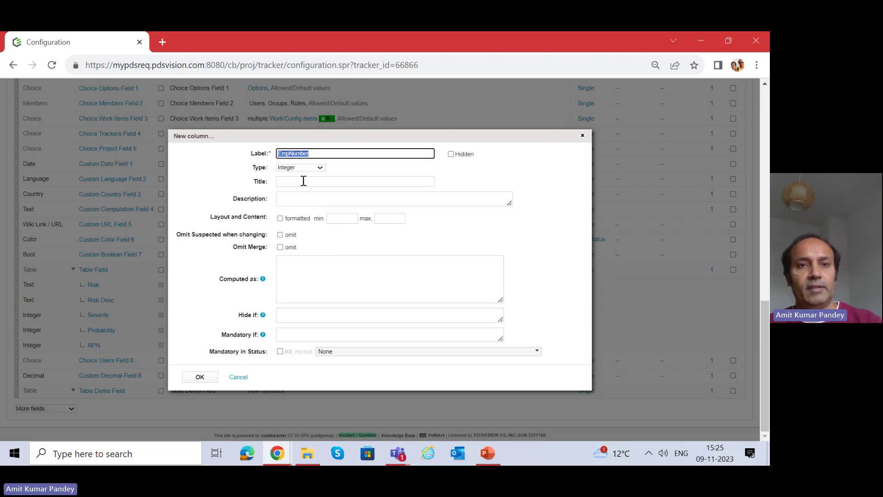
{"action": "left_click", "coordinate": [303, 182]}
{"action": "key", "text": "ctrl+v"}
{"action": "left_click", "coordinate": [306, 267]}
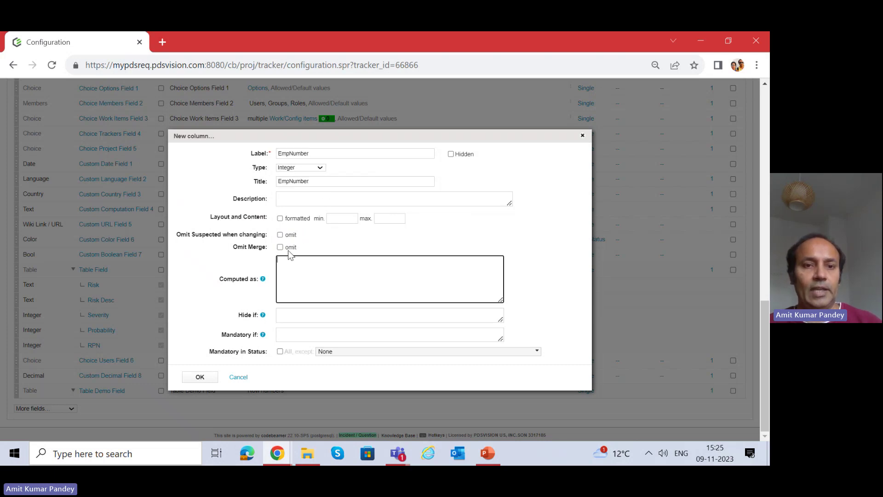
{"action": "left_click", "coordinate": [200, 377]}
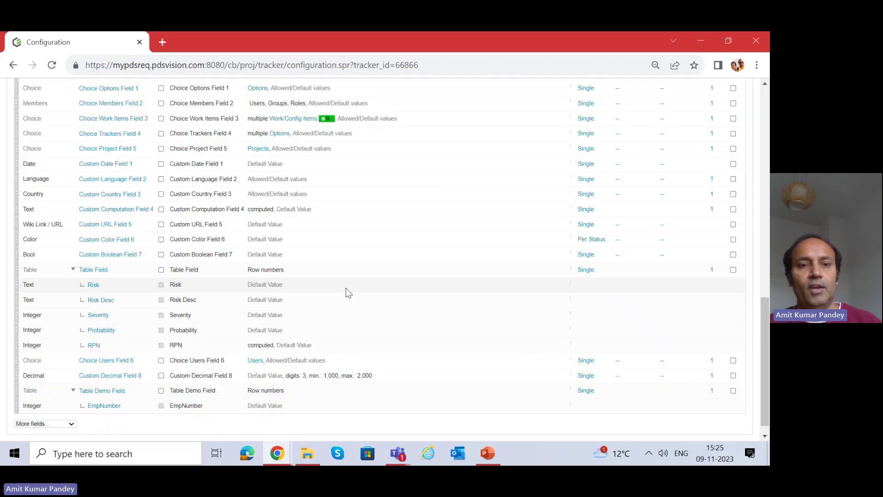
Add a Text column labelled and titled EmpName to Table Demo Field.
{"action": "scroll", "coordinate": [304, 337], "scroll_direction": "down", "scroll_amount": 1}
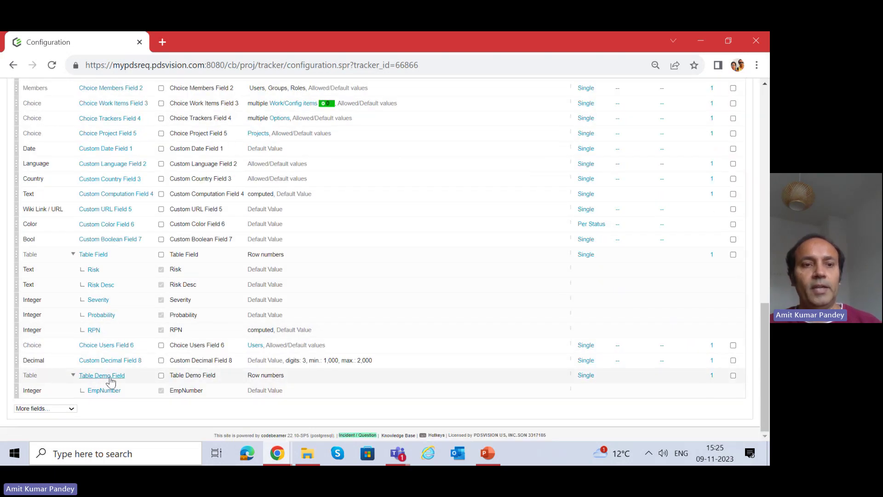
{"action": "left_click", "coordinate": [570, 374]}
{"action": "left_click", "coordinate": [600, 384]}
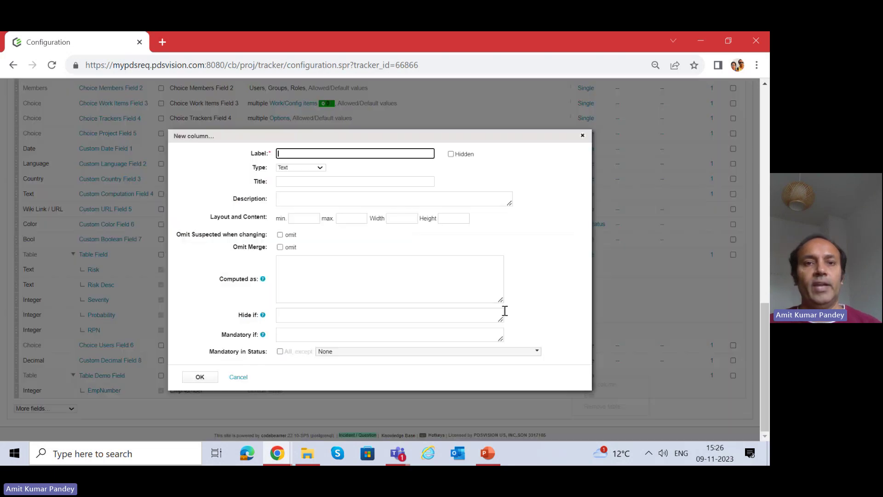
{"action": "type", "text": "Emp"}
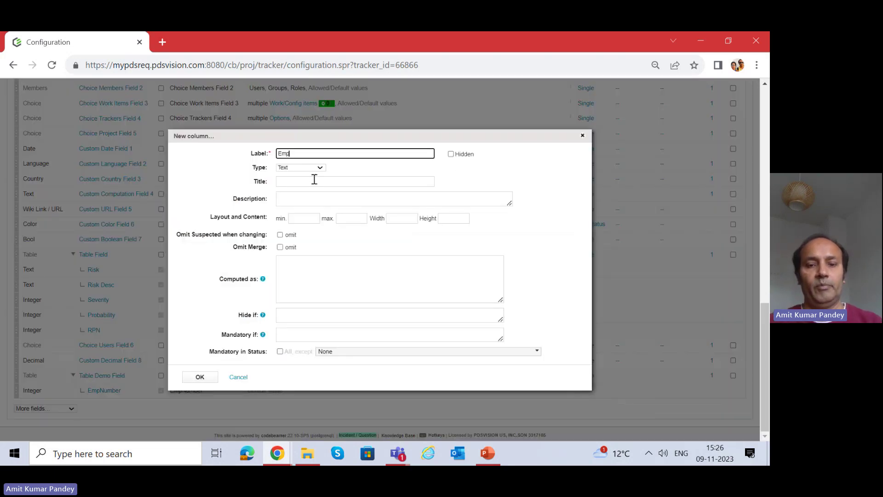
{"action": "type", "text": "Name"}
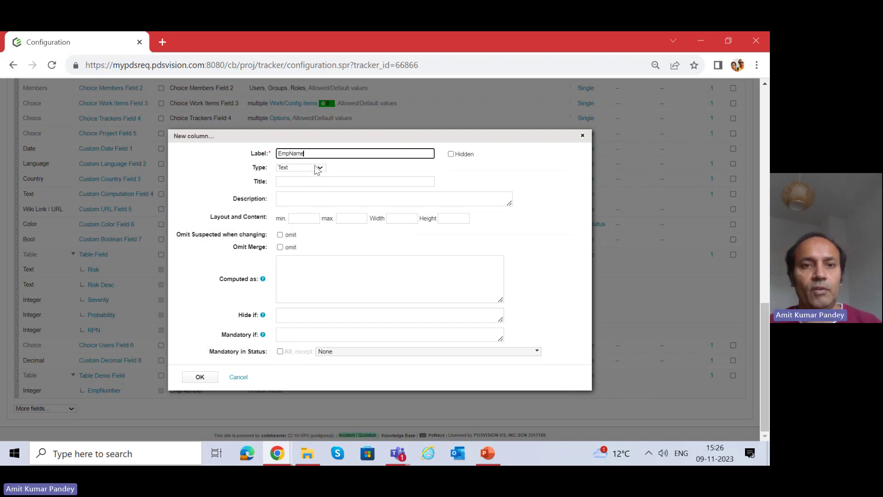
{"action": "left_click", "coordinate": [316, 168]}
{"action": "left_click", "coordinate": [308, 173]}
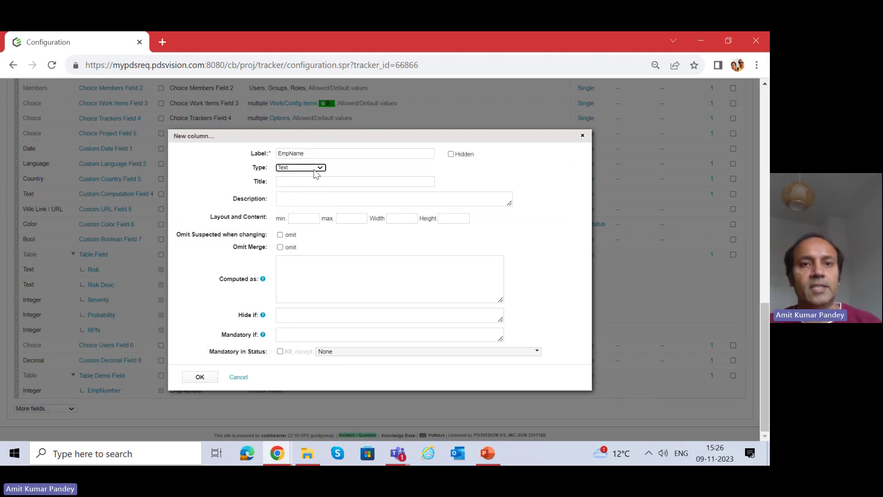
{"action": "left_click_drag", "start_coordinate": [322, 154], "coordinate": [271, 153]}
{"action": "key", "text": "ctrl+c"}
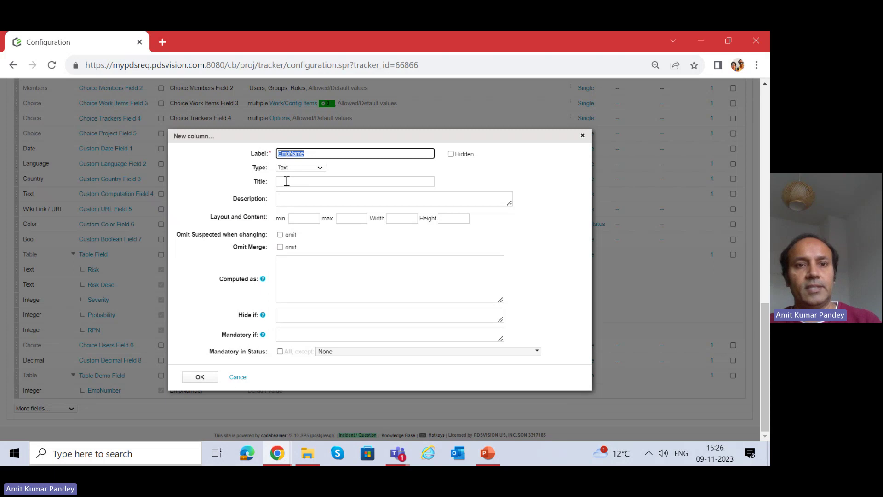
{"action": "left_click", "coordinate": [286, 181]}
{"action": "key", "text": "ctrl+v"}
{"action": "left_click", "coordinate": [359, 278]}
{"action": "left_click", "coordinate": [201, 377]}
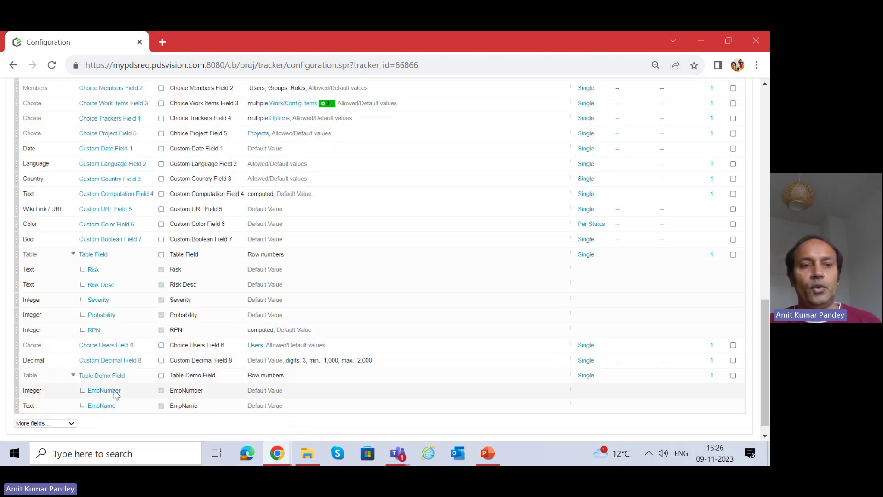
{"action": "scroll", "coordinate": [175, 282], "scroll_direction": "up", "scroll_amount": 15}
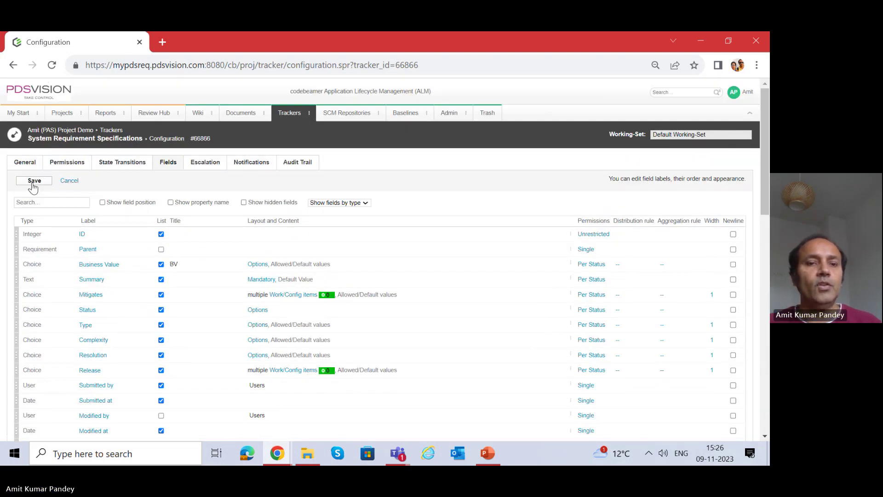
Save the field configuration and switch to the SRS-2 item page.
{"action": "left_click", "coordinate": [33, 182]}
{"action": "left_click", "coordinate": [278, 453]}
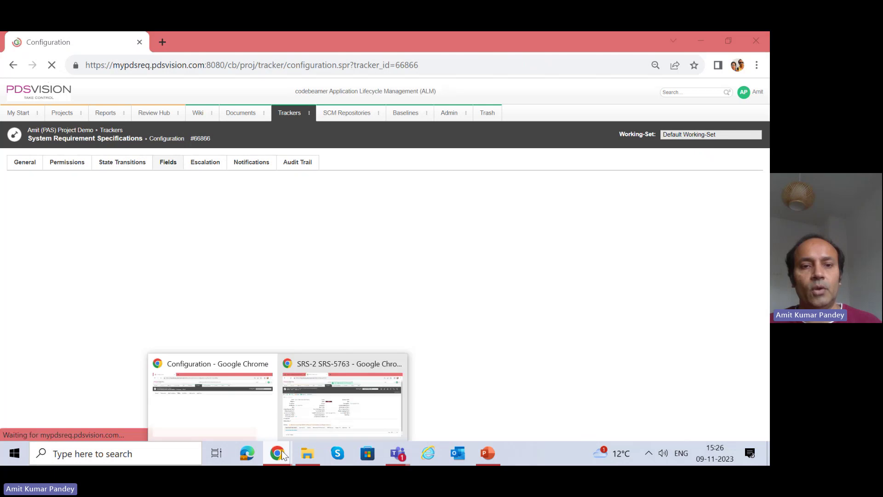
{"action": "left_click", "coordinate": [351, 368]}
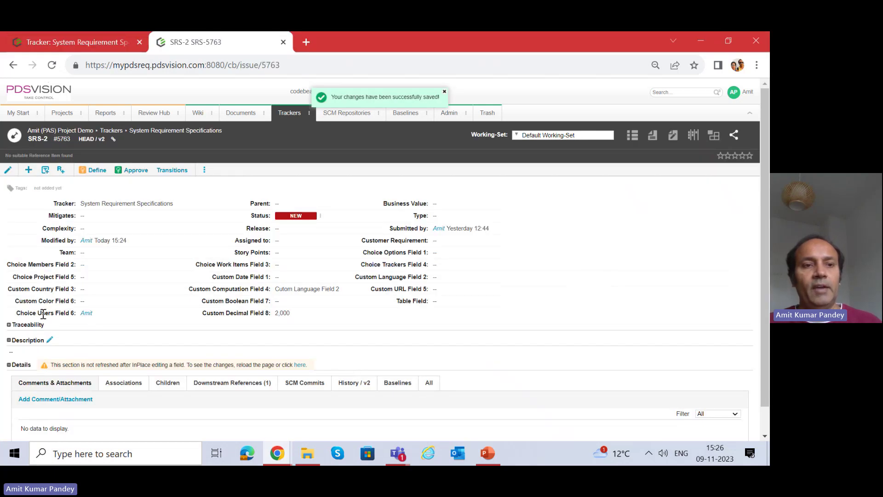
Reload SRS-2 and open its new Table Demo Field for inline editing.
{"action": "left_click_drag", "start_coordinate": [29, 314], "coordinate": [105, 321]}
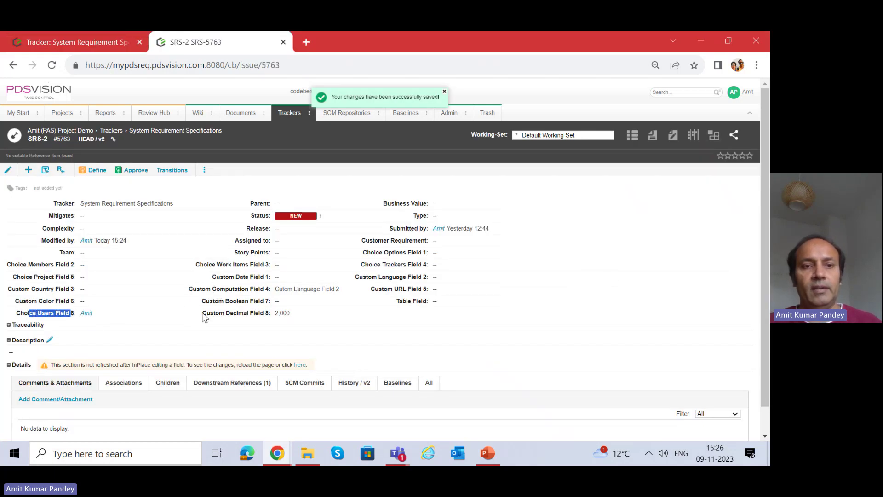
{"action": "left_click_drag", "start_coordinate": [206, 313], "coordinate": [267, 313]}
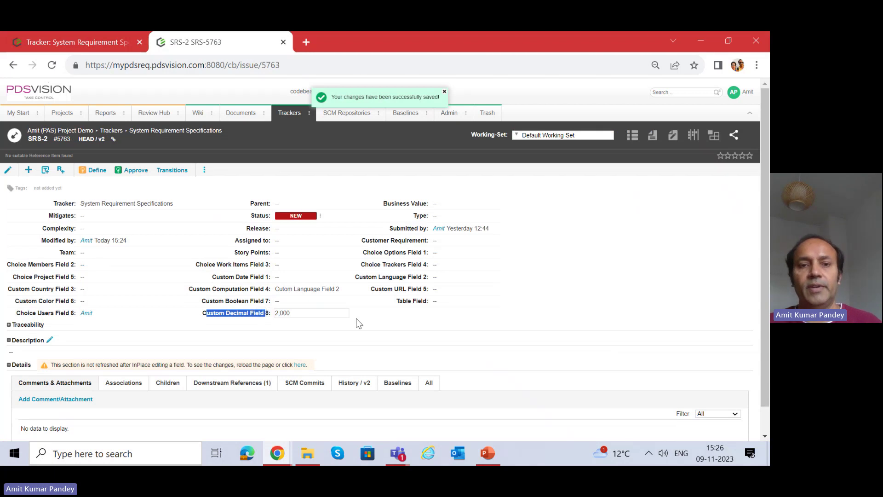
{"action": "left_click", "coordinate": [51, 66]}
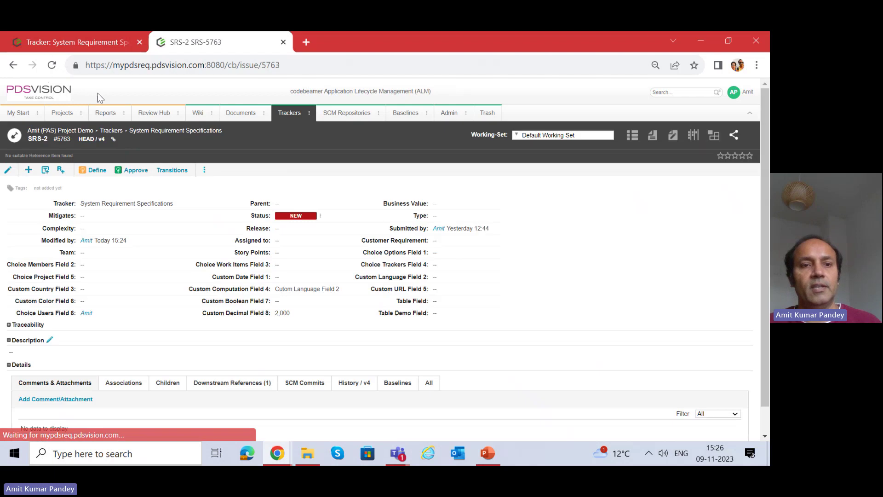
{"action": "left_click_drag", "start_coordinate": [386, 315], "coordinate": [451, 316]}
{"action": "left_click", "coordinate": [463, 318]}
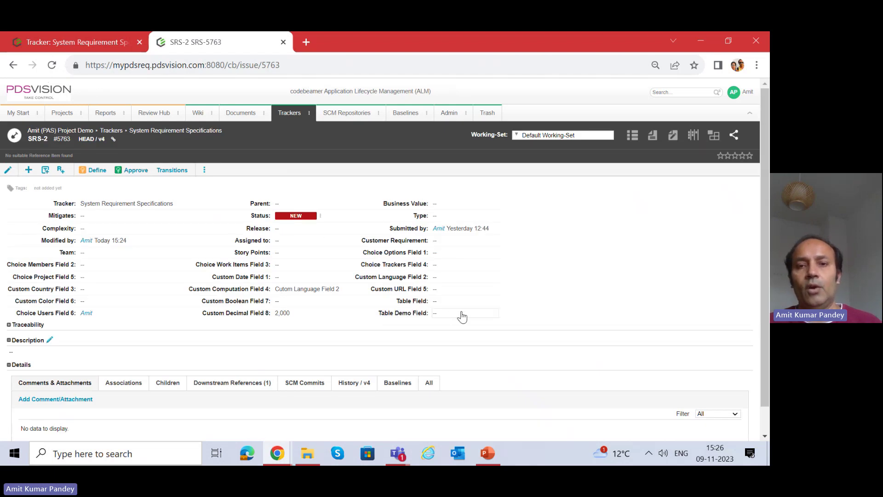
{"action": "double_click", "coordinate": [473, 321]}
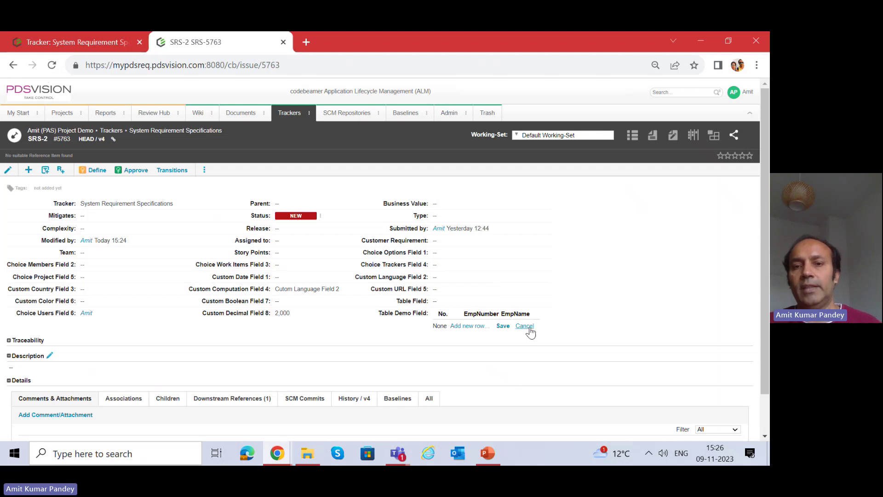
Add and save a Table Demo Field row with EmpNumber 4747 and the employee's full name.
{"action": "left_click", "coordinate": [472, 328]}
{"action": "left_click", "coordinate": [277, 170]}
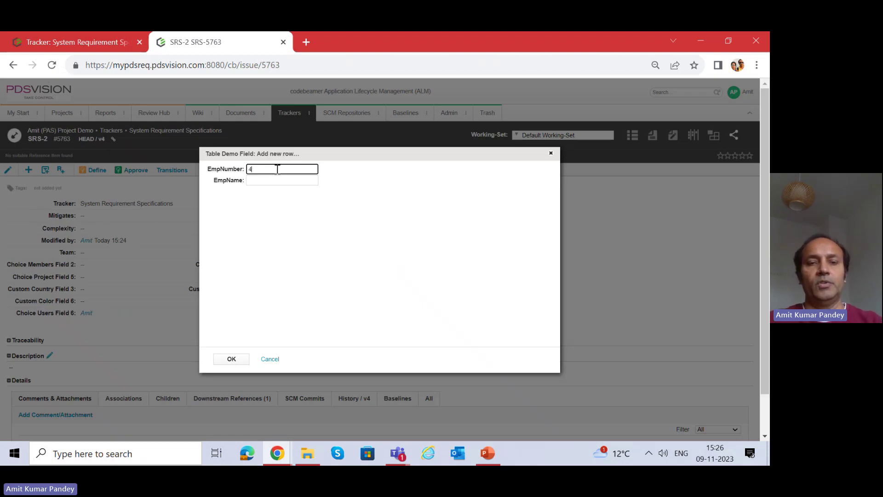
{"action": "type", "text": "4747"}
{"action": "key", "text": "Tab"}
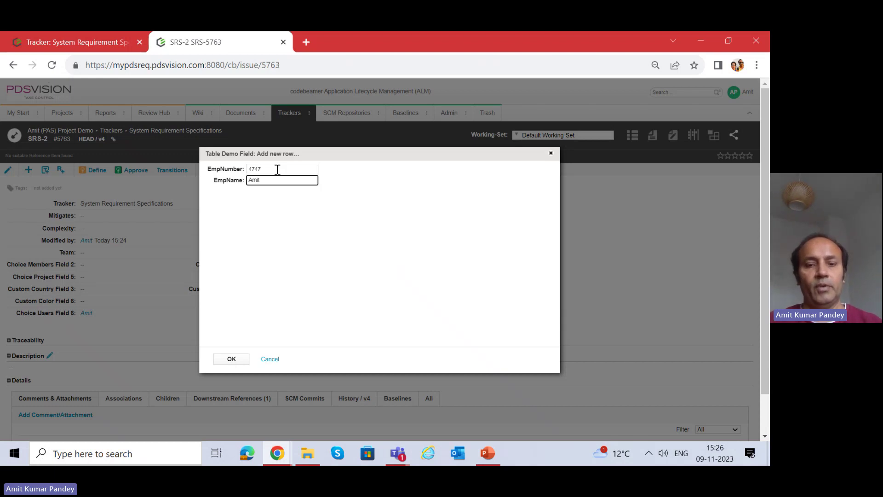
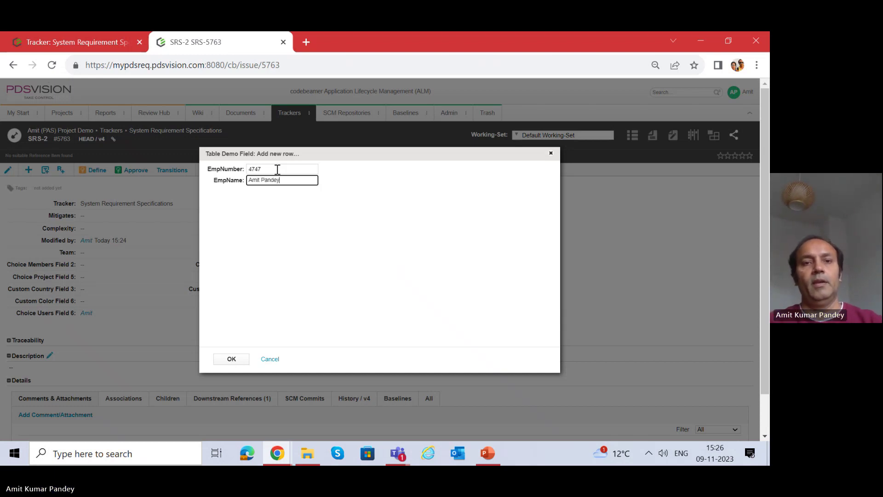
{"action": "left_click", "coordinate": [232, 359]}
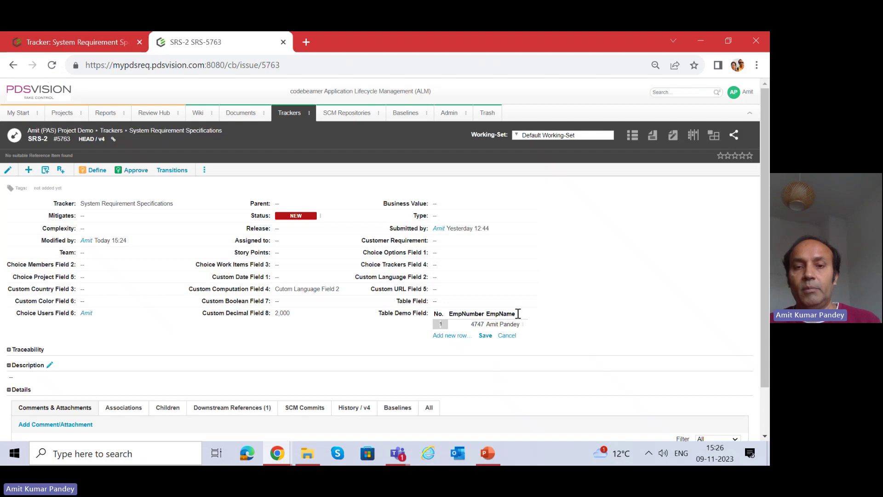
{"action": "left_click", "coordinate": [488, 336]}
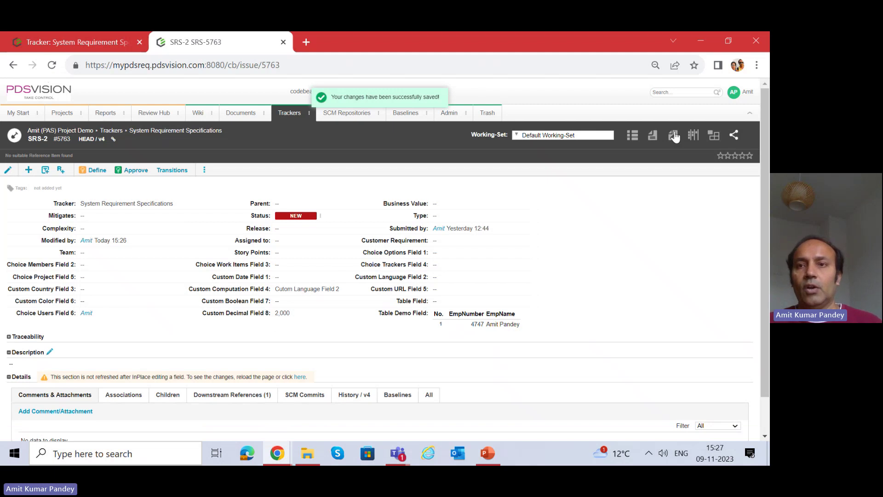
{"action": "left_click", "coordinate": [725, 44]}
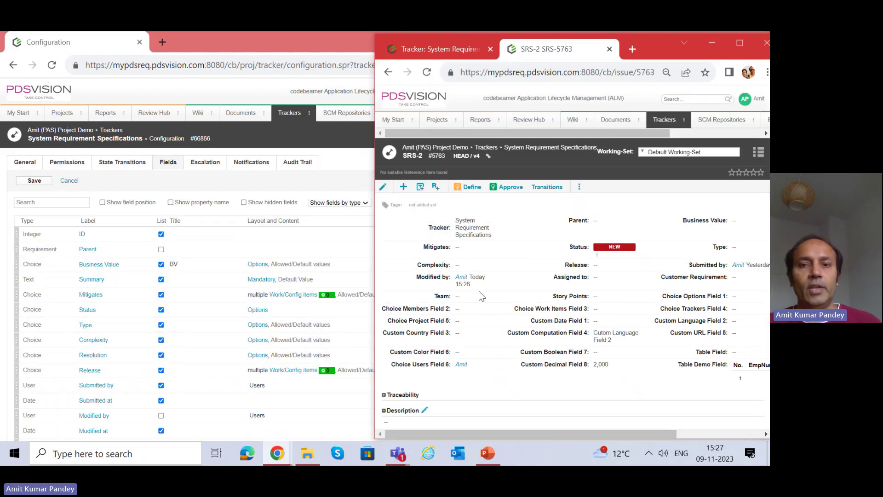
Shrink the configuration window to sit beside the SRS-2 item page.
{"action": "left_click", "coordinate": [306, 237]}
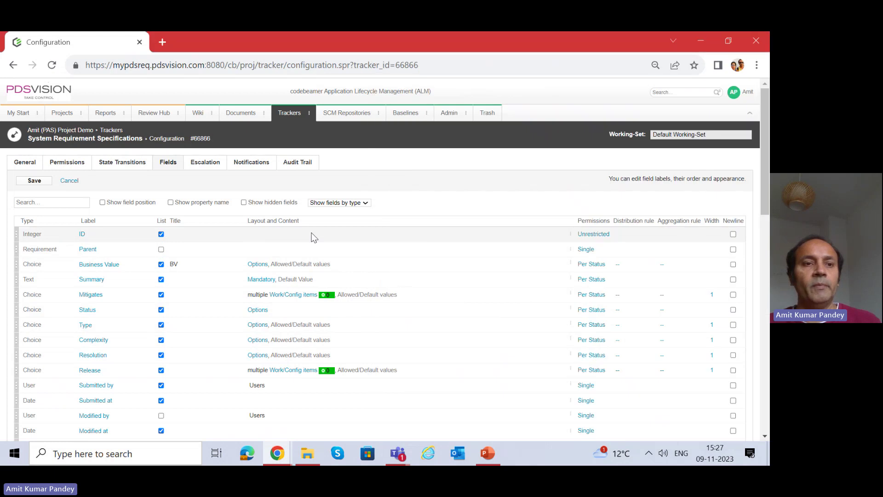
{"action": "left_click", "coordinate": [721, 41]}
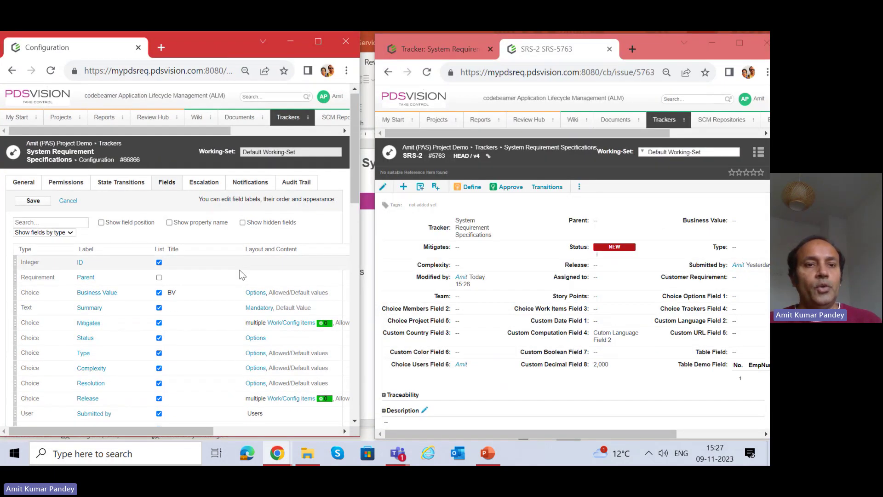
{"action": "scroll", "coordinate": [250, 278], "scroll_direction": "down", "scroll_amount": 15}
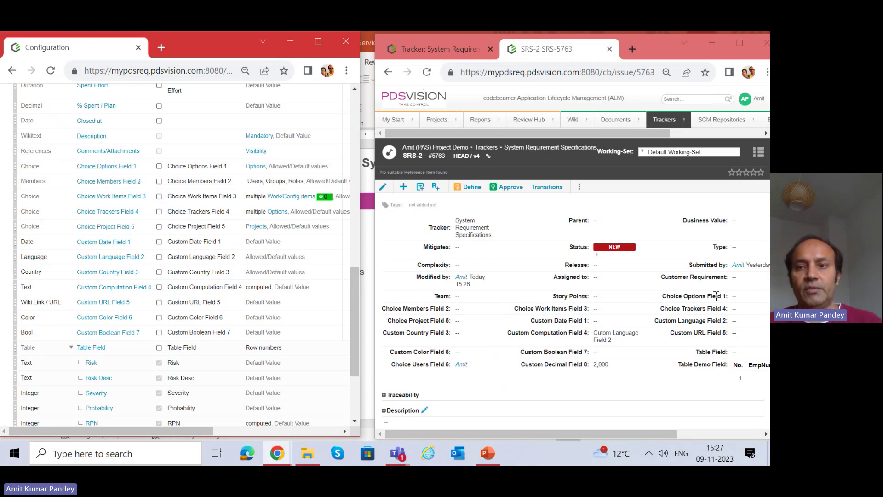
Review Choice Options Field 1's dropdown on SRS-2, leave it unset, and open Choice Members Field 2's definition.
{"action": "left_click", "coordinate": [737, 305]}
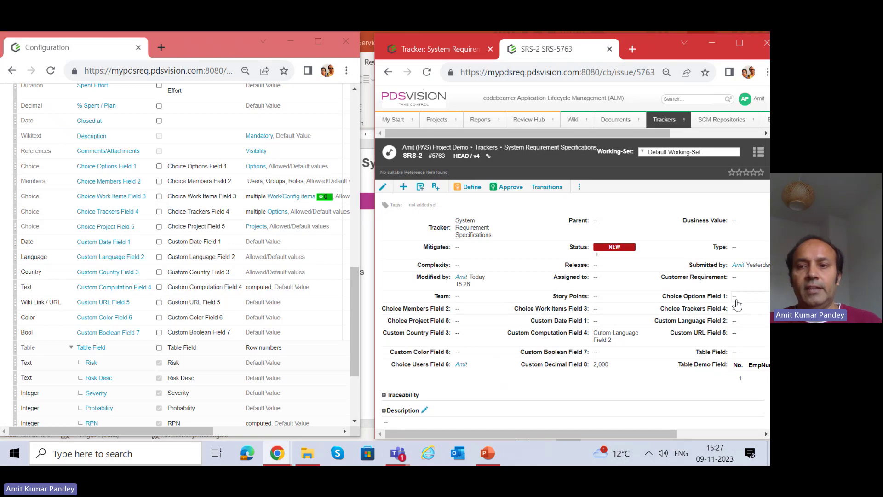
{"action": "left_click", "coordinate": [745, 298]}
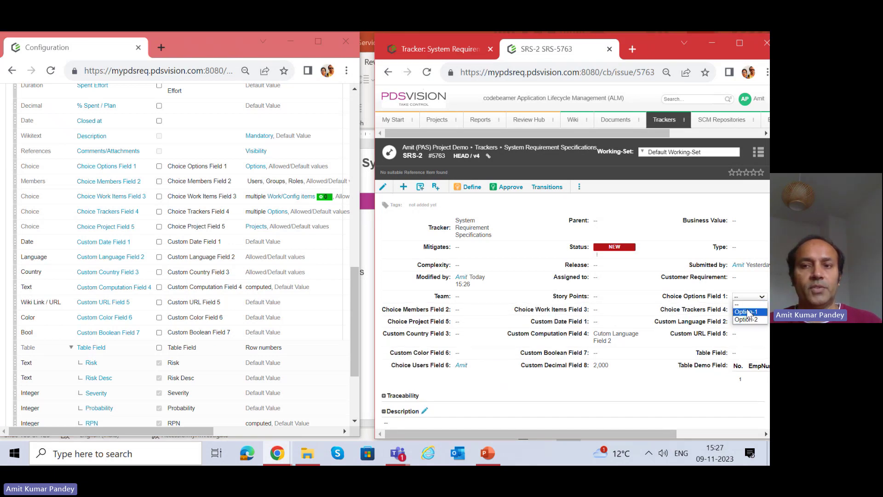
{"action": "left_click", "coordinate": [648, 216]}
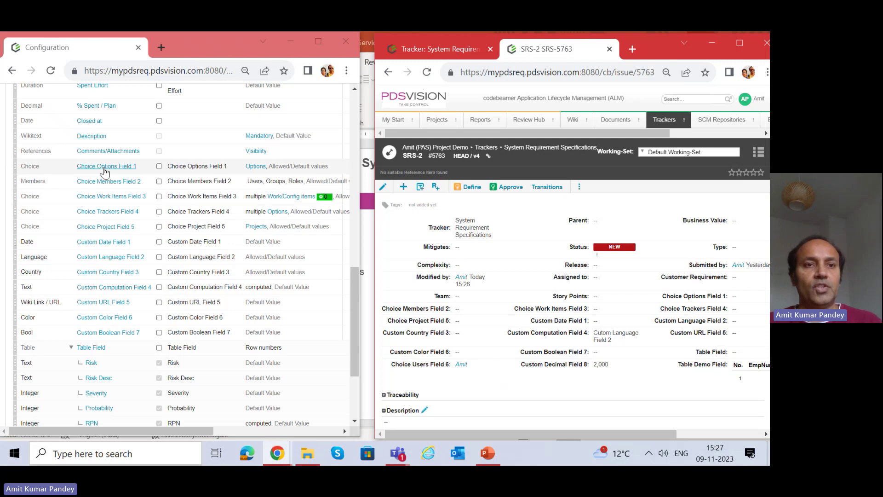
{"action": "left_click_drag", "start_coordinate": [648, 43], "coordinate": [619, 42]}
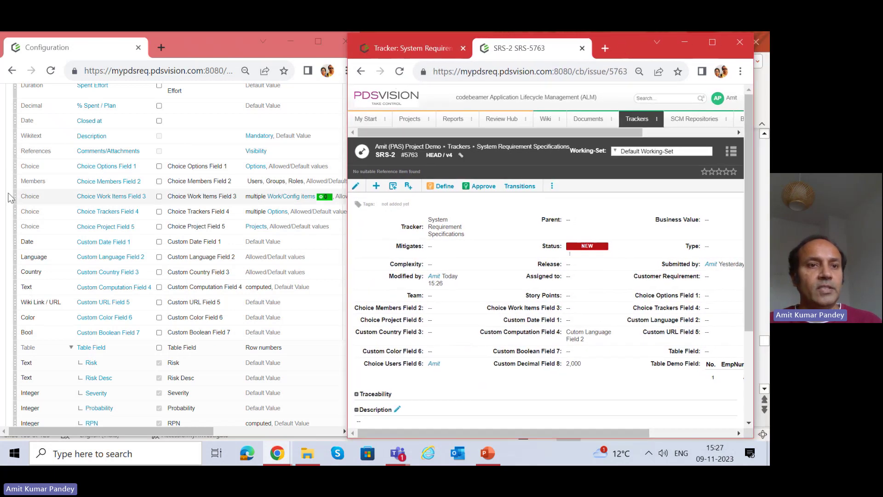
{"action": "left_click", "coordinate": [107, 184]}
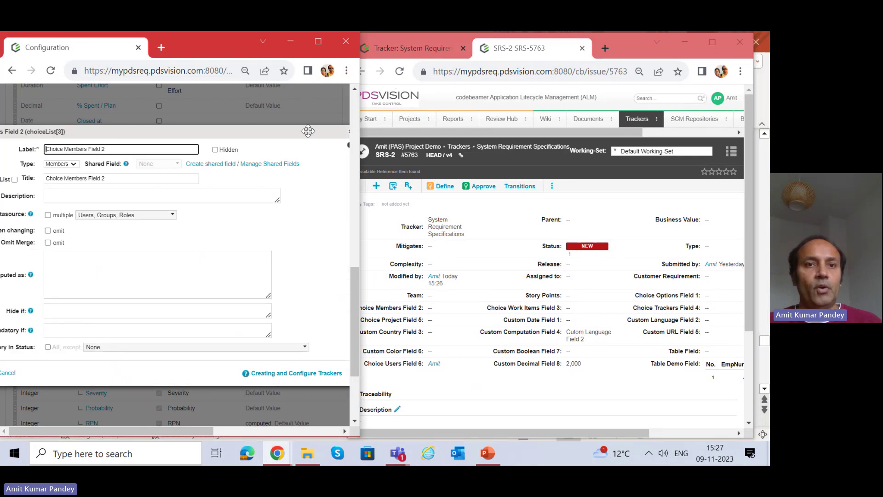
Close the Choice Members Field 2 definition and restore the smaller configuration window.
{"action": "left_click", "coordinate": [328, 133]}
{"action": "left_click_drag", "start_coordinate": [328, 133], "coordinate": [255, 133]}
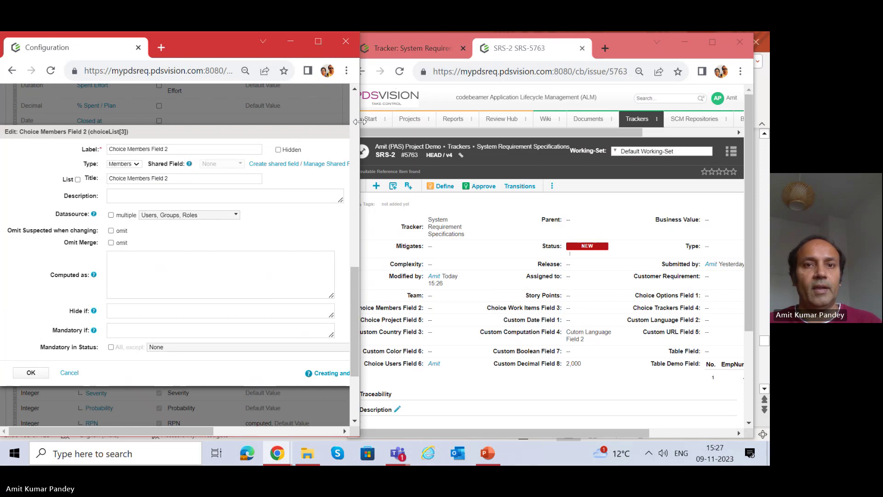
{"action": "left_click_drag", "start_coordinate": [362, 121], "coordinate": [417, 120]}
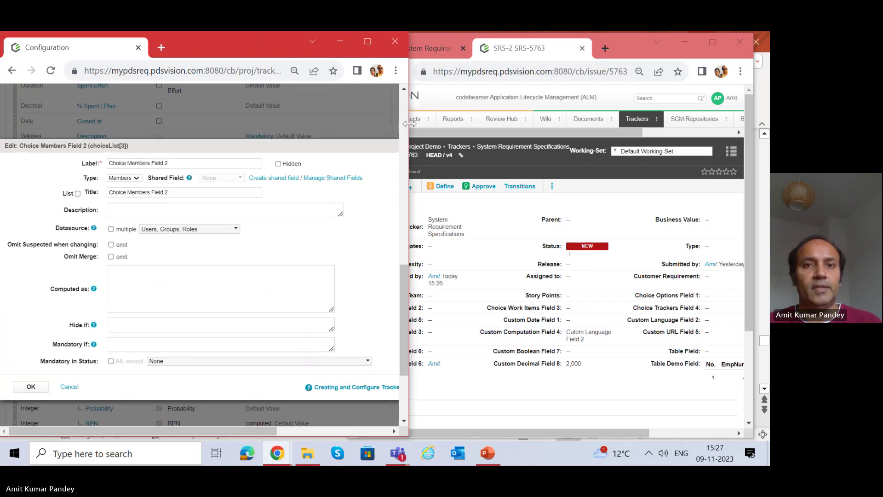
{"action": "left_click", "coordinate": [375, 41]}
{"action": "left_click", "coordinate": [415, 150]}
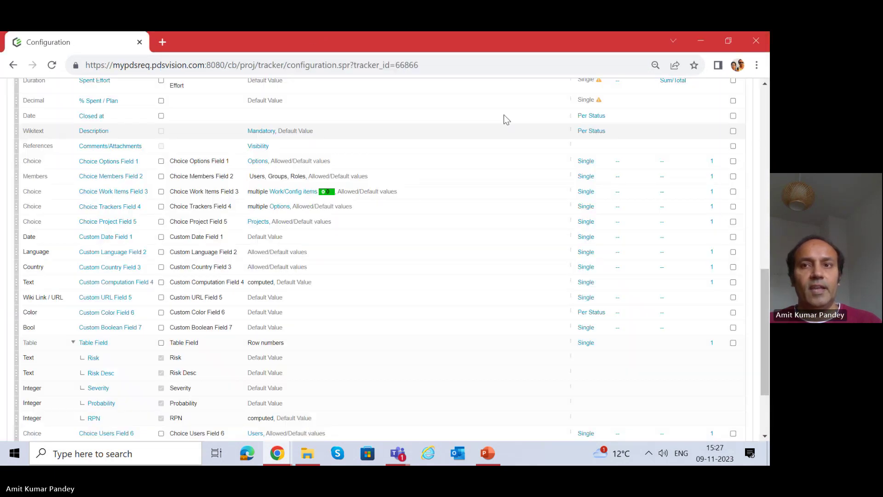
{"action": "left_click", "coordinate": [732, 40]}
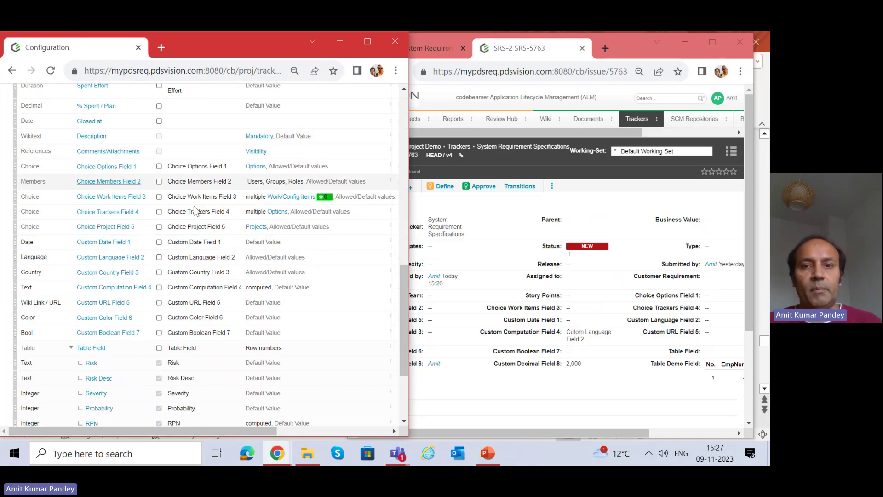
Set Choice Members Field 2 on SRS-2 to a suggested team member and save it.
{"action": "left_click", "coordinate": [475, 279]}
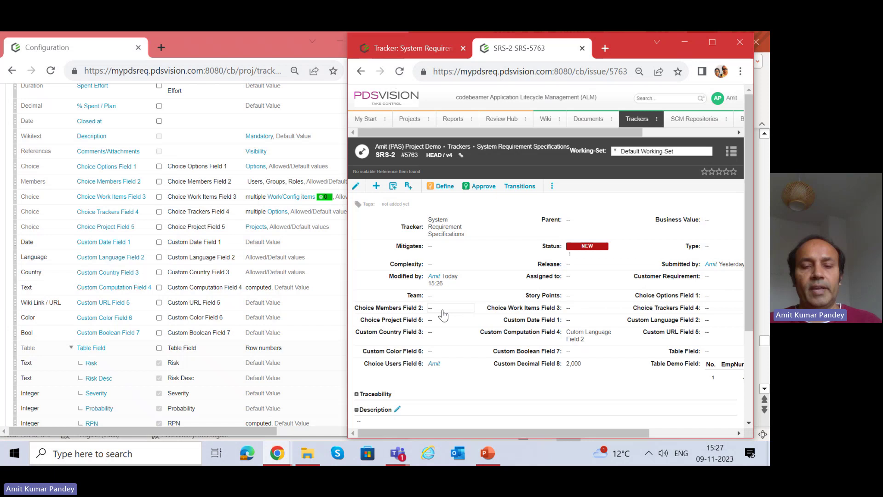
{"action": "left_click", "coordinate": [443, 315]}
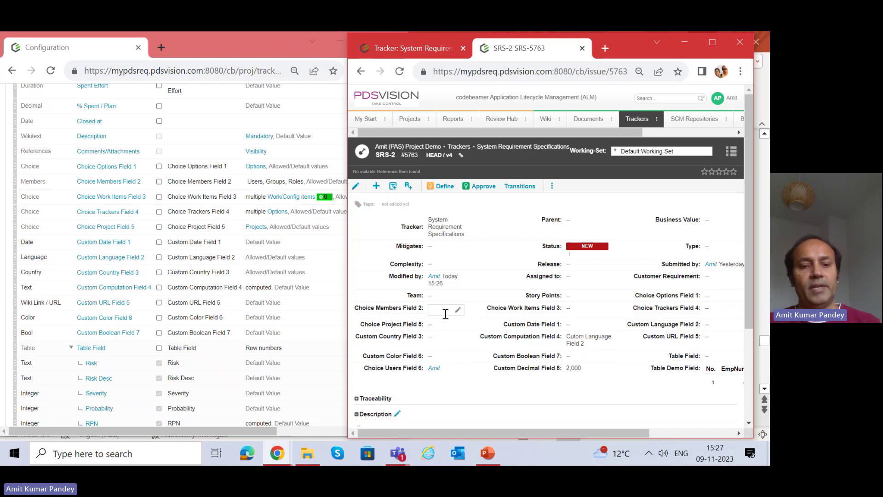
{"action": "type", "text": "vij"}
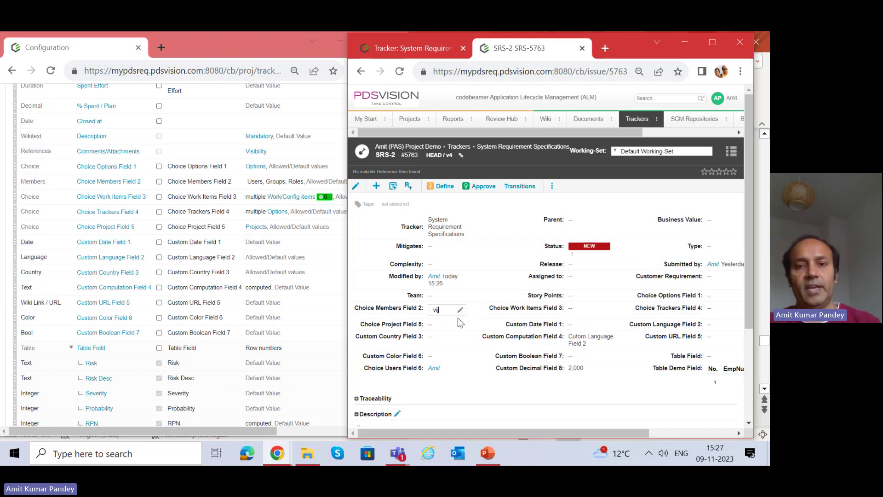
{"action": "left_click", "coordinate": [452, 327]}
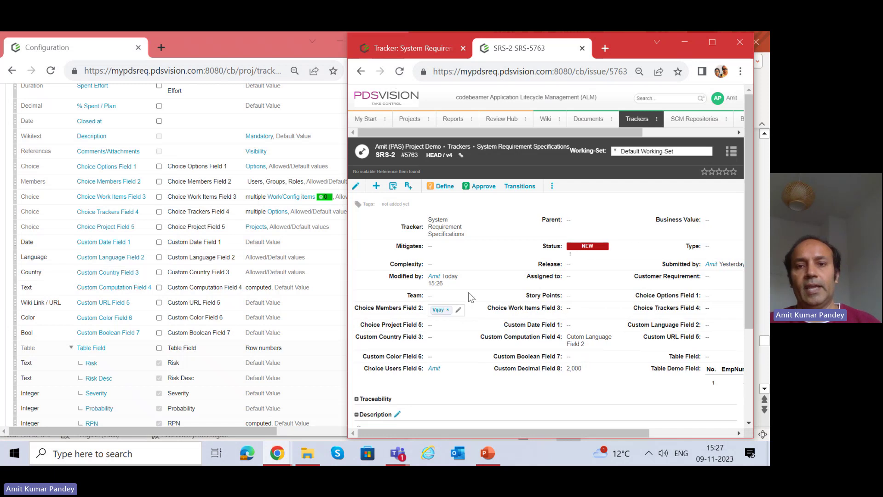
{"action": "left_click", "coordinate": [492, 238]}
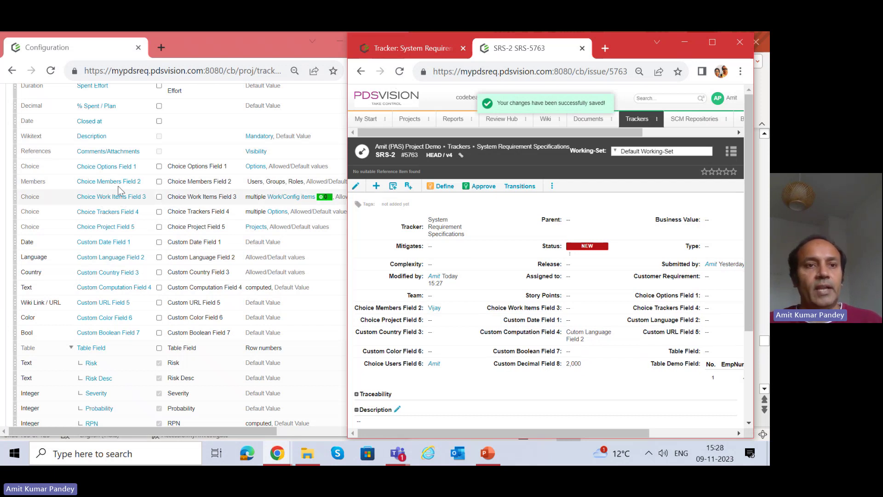
{"action": "left_click", "coordinate": [111, 197]}
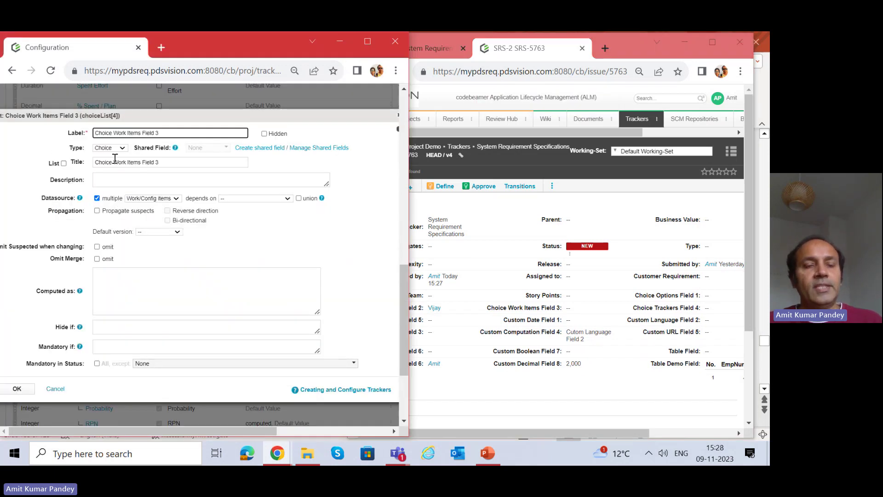
Set Choice Work Items Field 3 on SRS-2 to work item 5363, System Req 2, and save.
{"action": "left_click", "coordinate": [400, 116]}
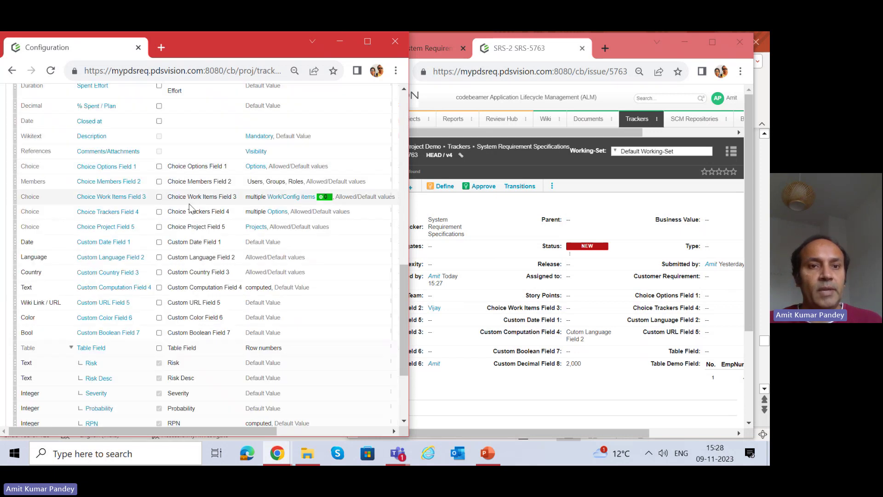
{"action": "mouse_move", "coordinate": [286, 201]}
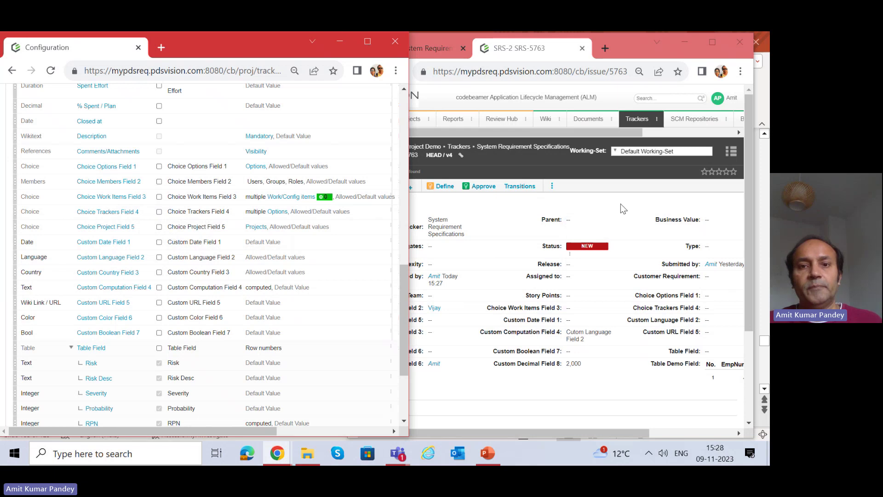
{"action": "left_click", "coordinate": [498, 256]}
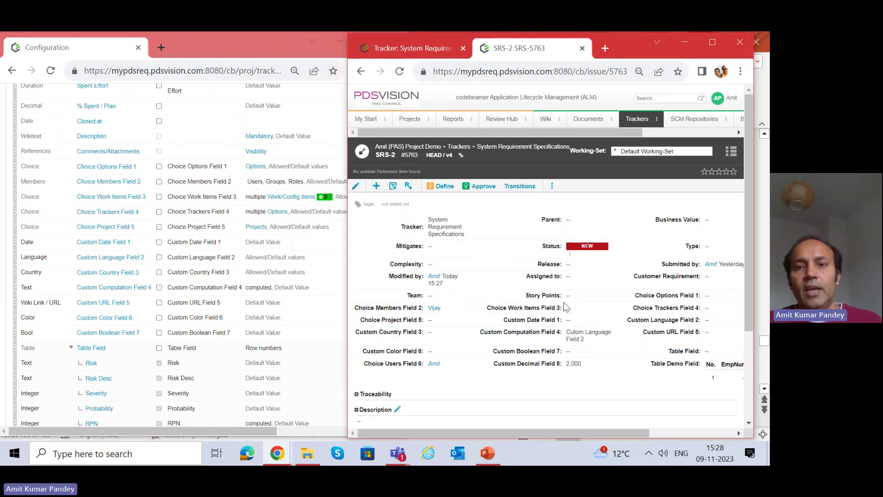
{"action": "left_click", "coordinate": [607, 309]}
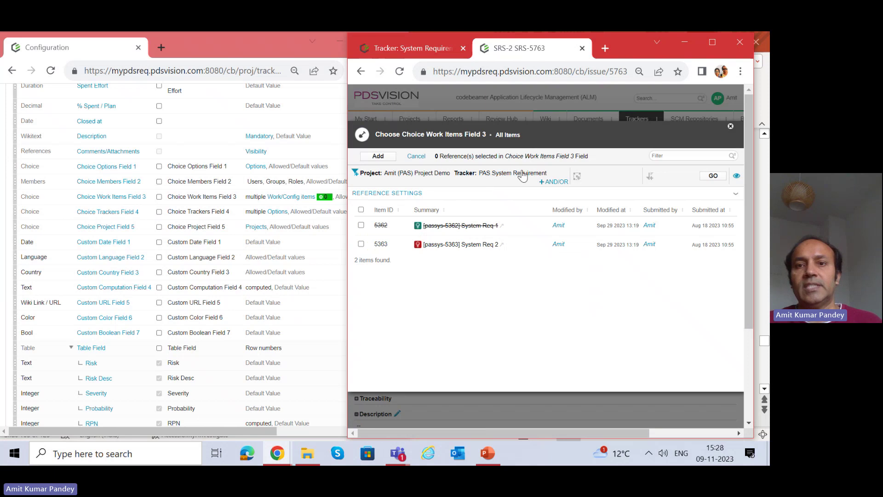
{"action": "left_click", "coordinate": [361, 244]}
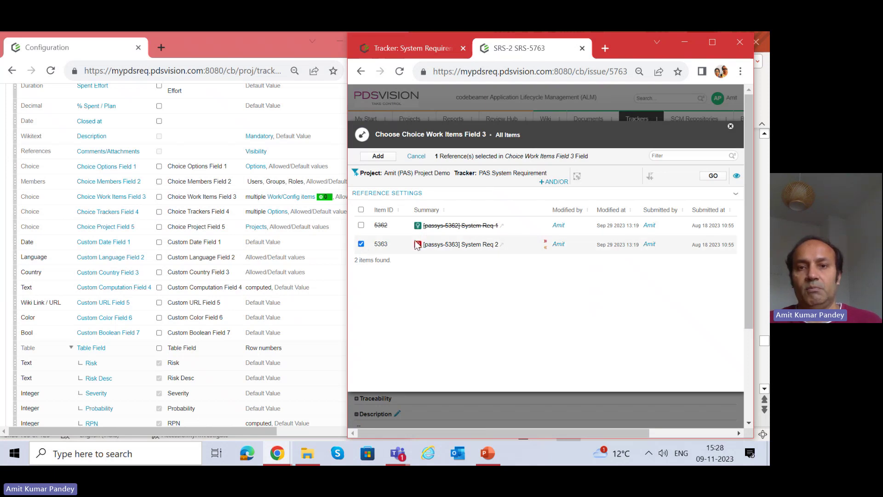
{"action": "left_click", "coordinate": [378, 156]}
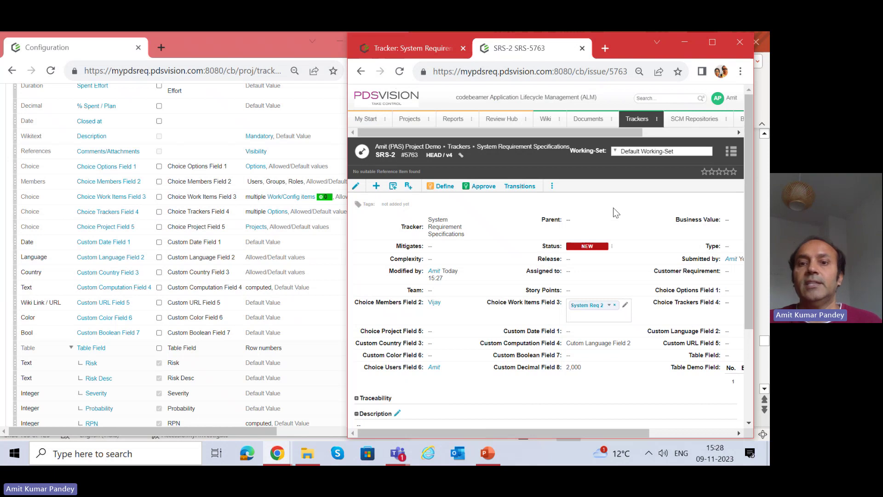
{"action": "left_click", "coordinate": [616, 212]}
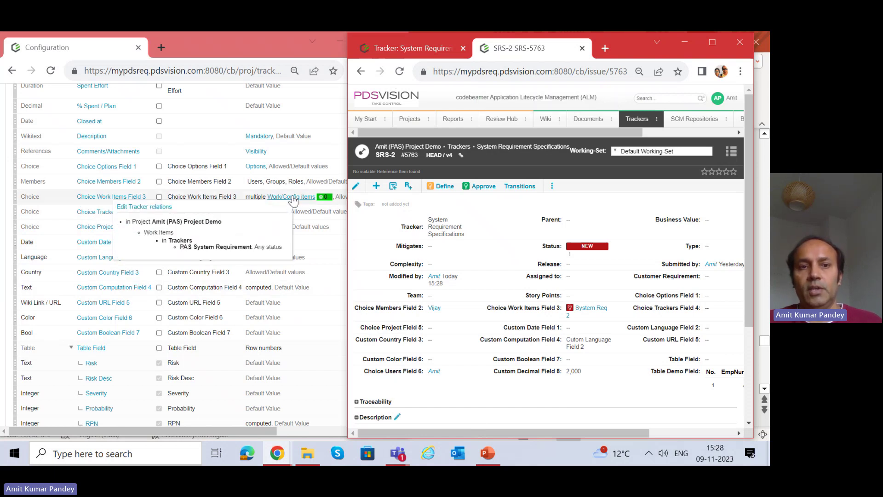
Check Choice Project Field 5's definition, keeping type Choice and datasource Projects, then close it.
{"action": "left_click", "coordinate": [106, 230]}
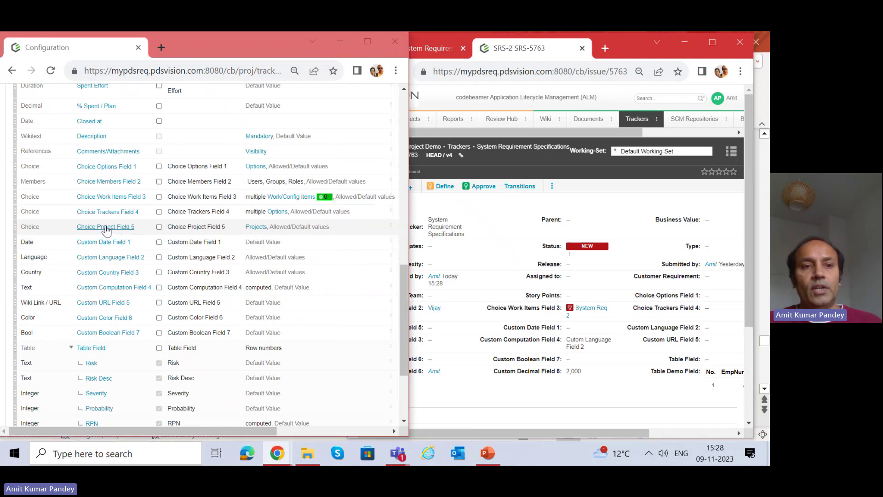
{"action": "left_click", "coordinate": [110, 166]}
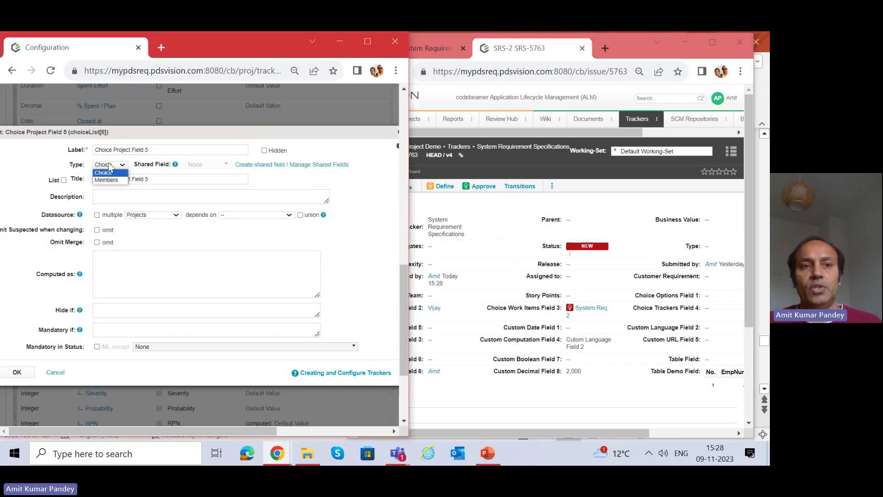
{"action": "left_click", "coordinate": [110, 168]}
{"action": "left_click", "coordinate": [144, 216]}
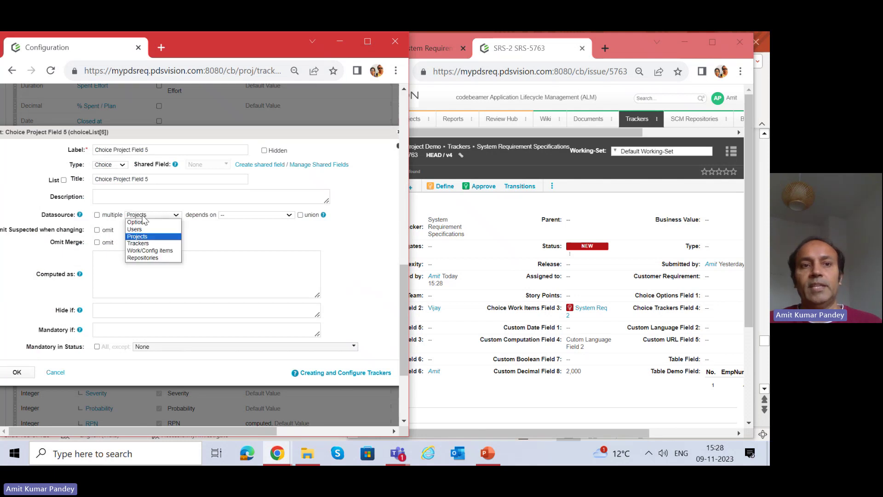
{"action": "left_click", "coordinate": [142, 236]}
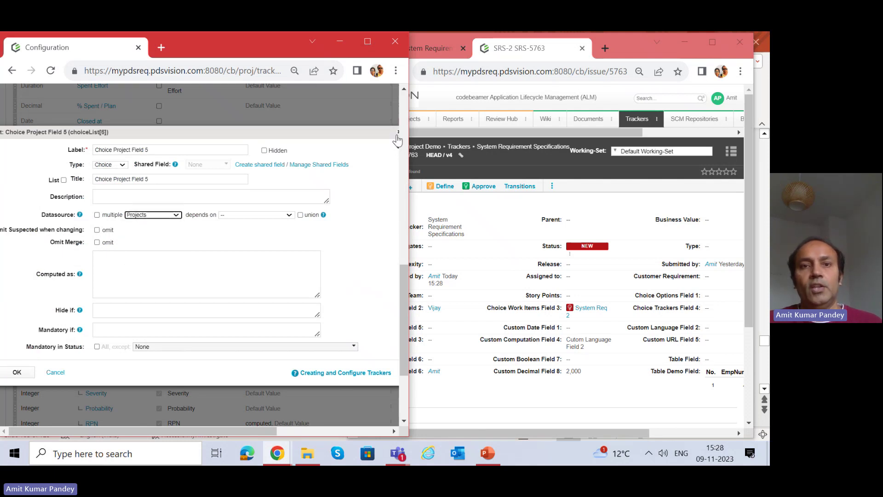
{"action": "left_click", "coordinate": [398, 133]}
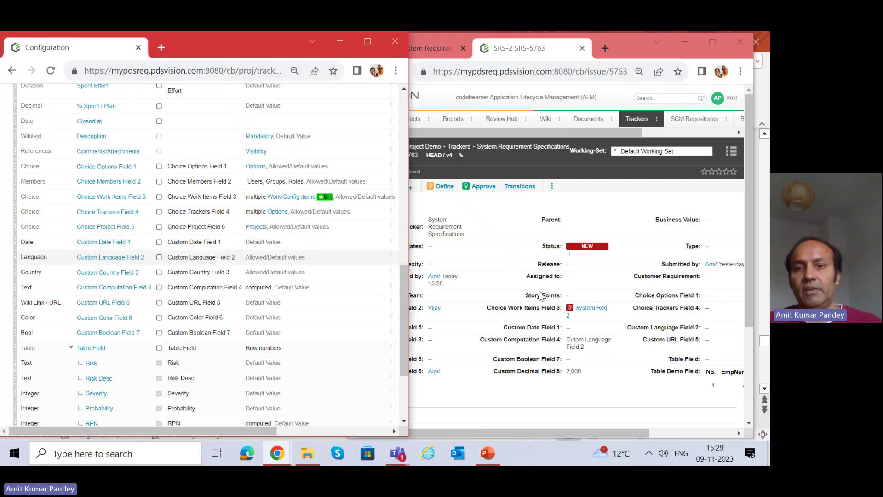
Set Choice Project Field 5 on SRS-2 to project 28, the blank auto demo, and save.
{"action": "left_click", "coordinate": [586, 201]}
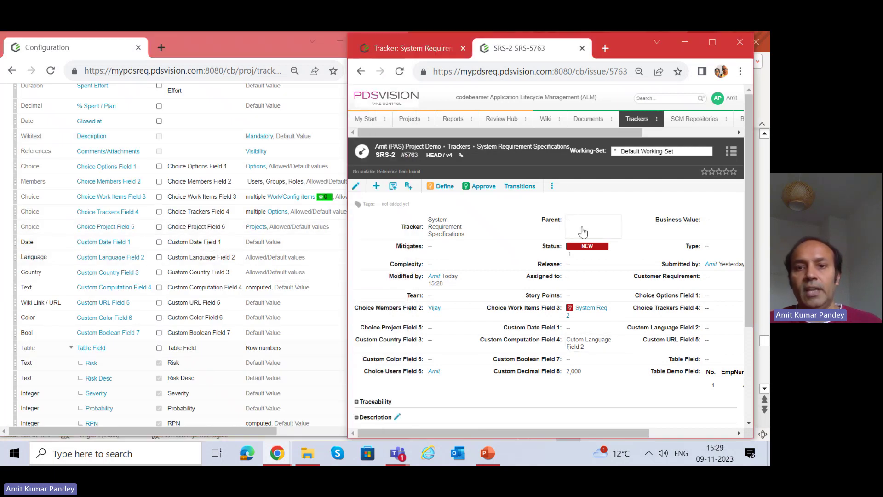
{"action": "left_click", "coordinate": [456, 330]}
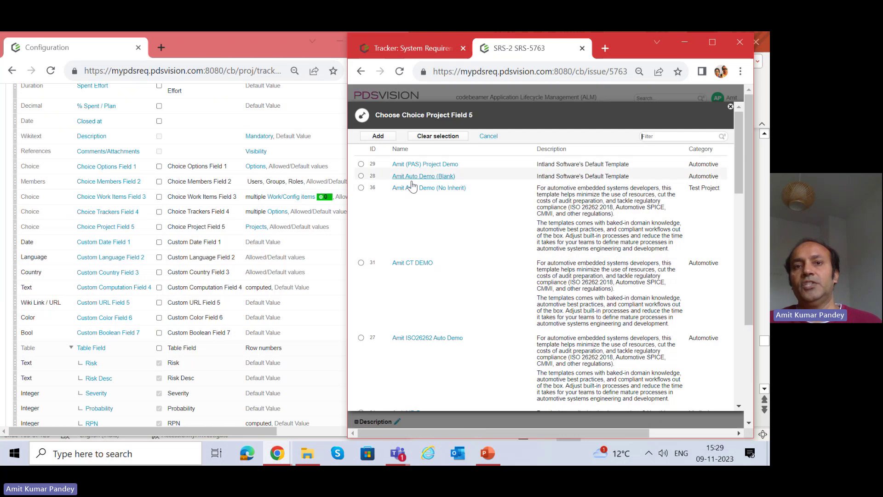
{"action": "left_click", "coordinate": [361, 176]}
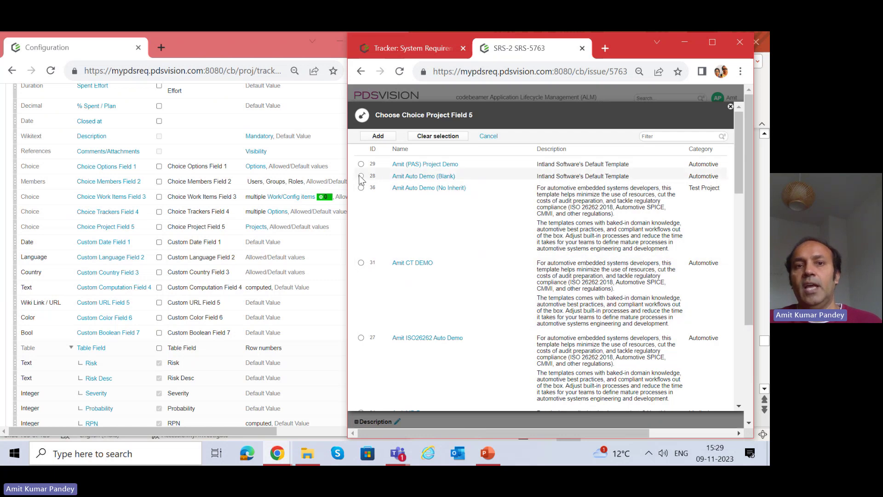
{"action": "left_click", "coordinate": [380, 137]}
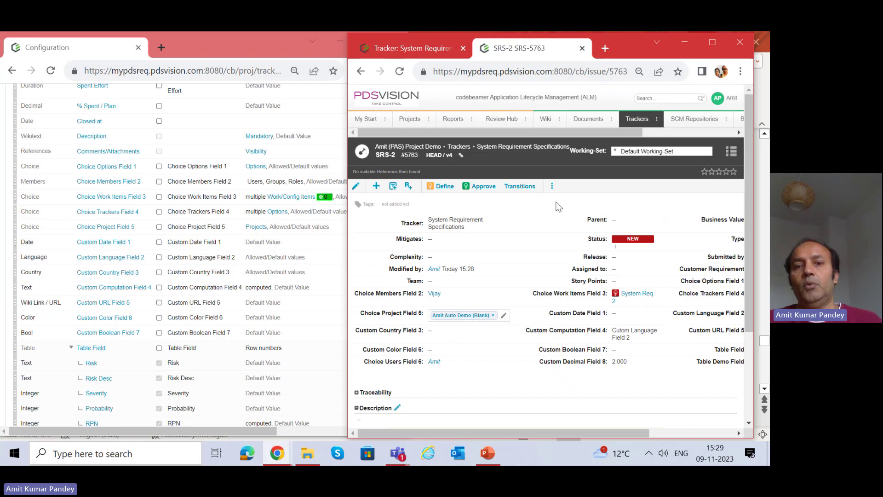
{"action": "left_click", "coordinate": [558, 206]}
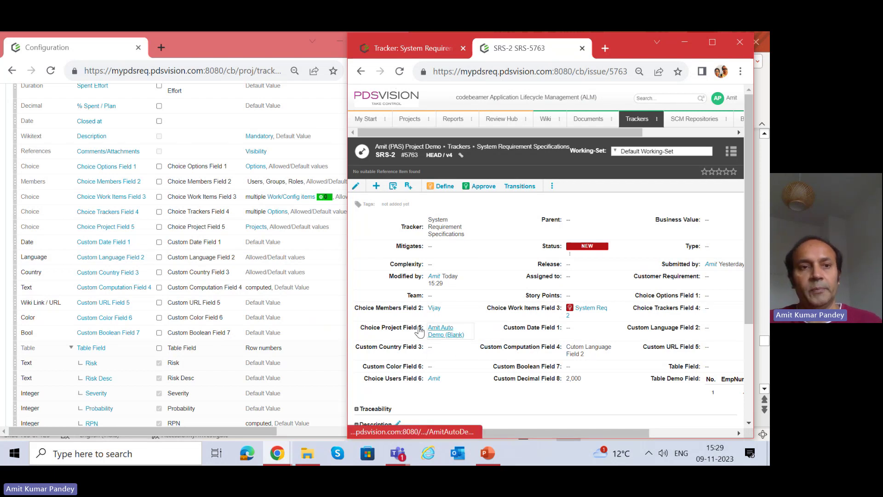
{"action": "scroll", "coordinate": [100, 258], "scroll_direction": "down", "scroll_amount": 1}
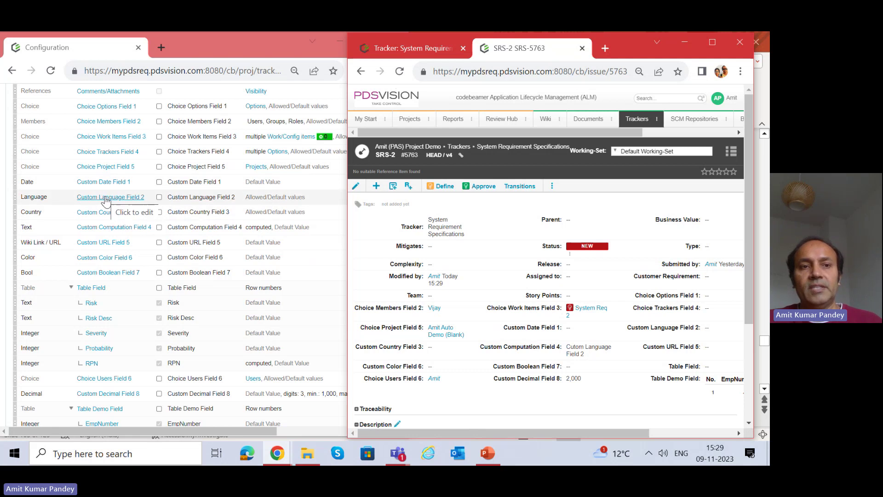
{"action": "left_click", "coordinate": [106, 197]}
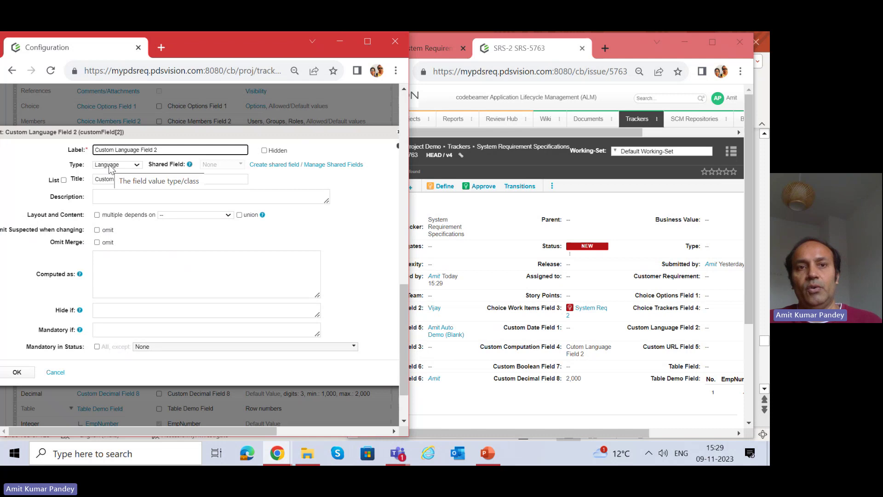
{"action": "left_click", "coordinate": [399, 138]}
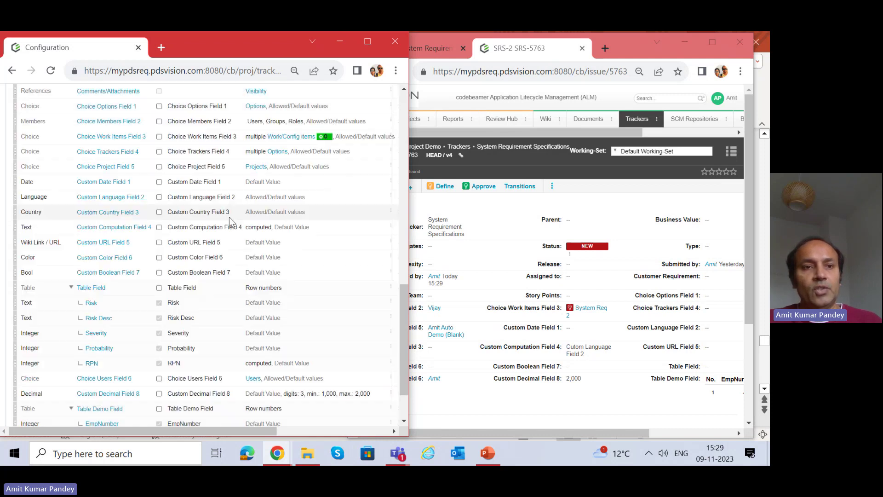
{"action": "left_click", "coordinate": [111, 214]}
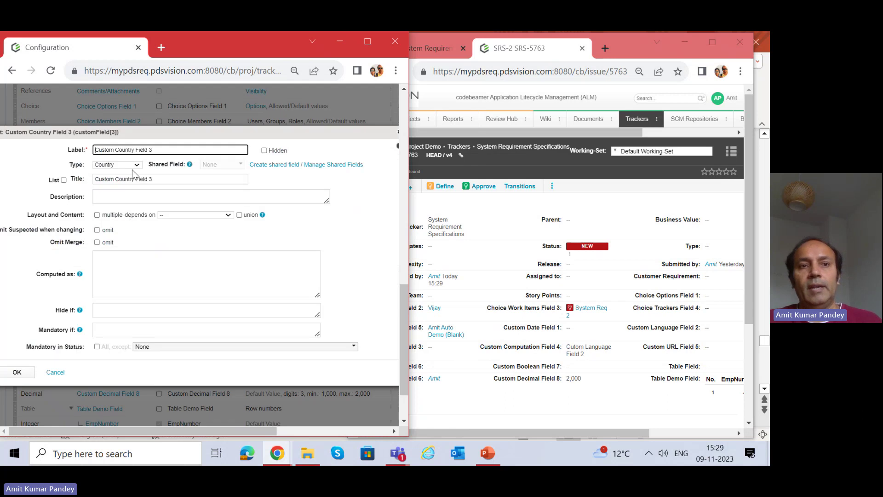
{"action": "left_click", "coordinate": [399, 138]}
{"action": "left_click", "coordinate": [399, 137]}
{"action": "left_click", "coordinate": [592, 198]}
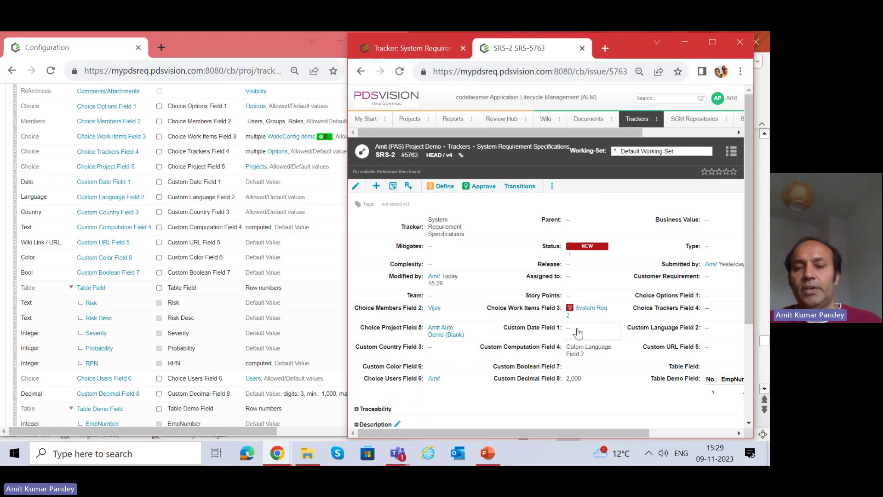
Pick 9 November 2023 for Custom Date Field 1 on SRS-2 and save it.
{"action": "scroll", "coordinate": [579, 324], "scroll_direction": "down", "scroll_amount": 1}
{"action": "left_click", "coordinate": [571, 275]}
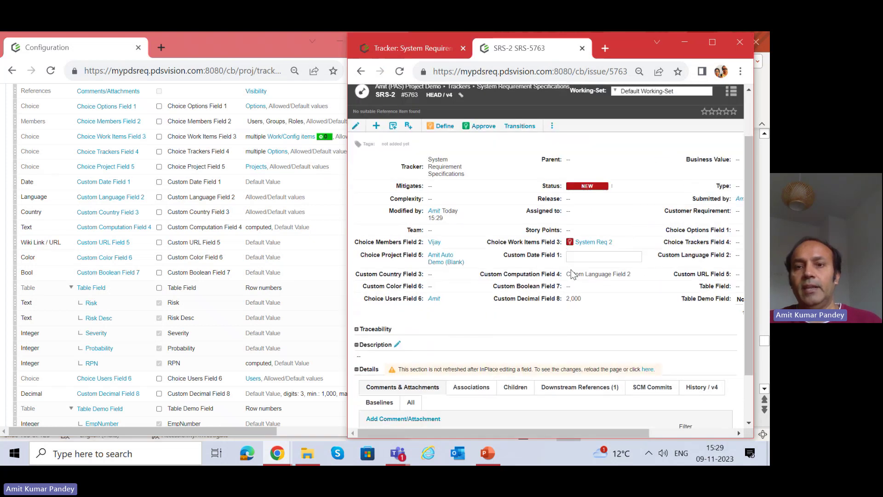
{"action": "left_click", "coordinate": [624, 305]}
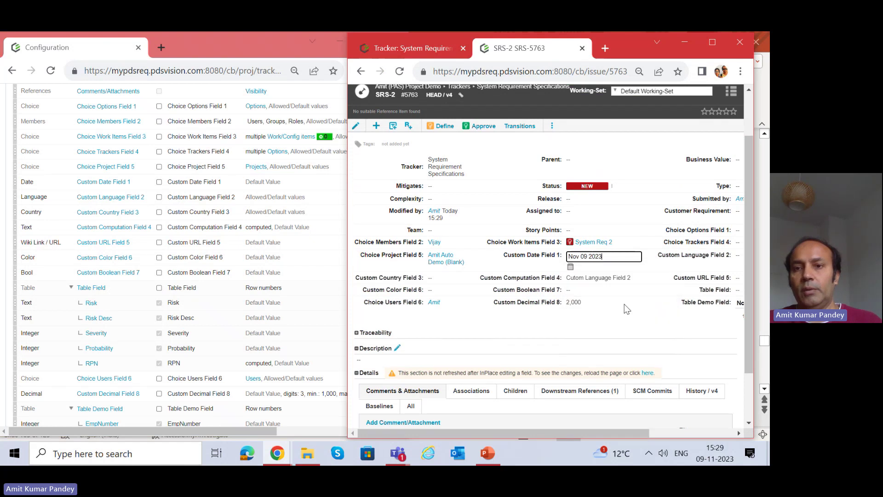
{"action": "left_click", "coordinate": [643, 184]}
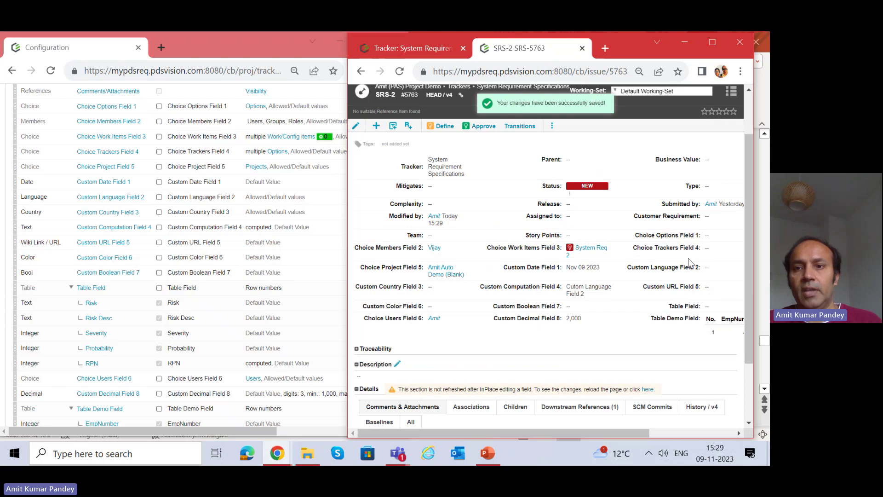
Choose Danish from the language list for Custom Language Field 2 and save it.
{"action": "left_click", "coordinate": [715, 269]}
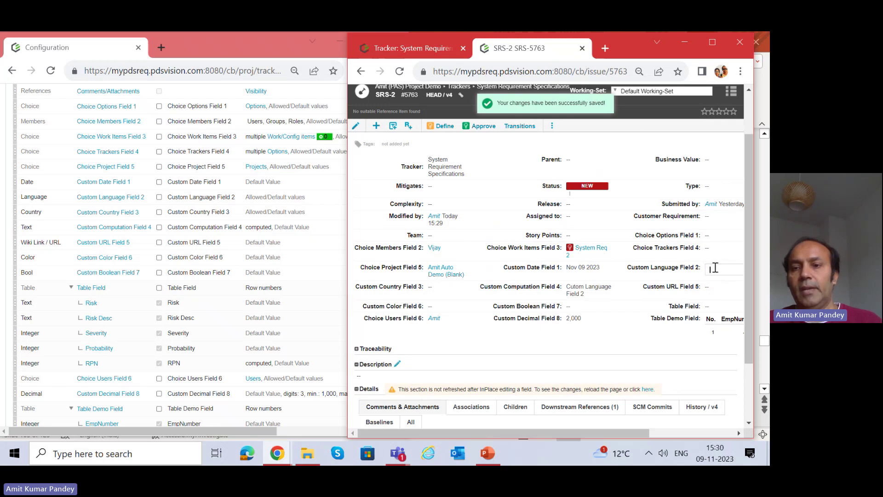
{"action": "scroll", "coordinate": [664, 417], "scroll_direction": "right", "scroll_amount": 3}
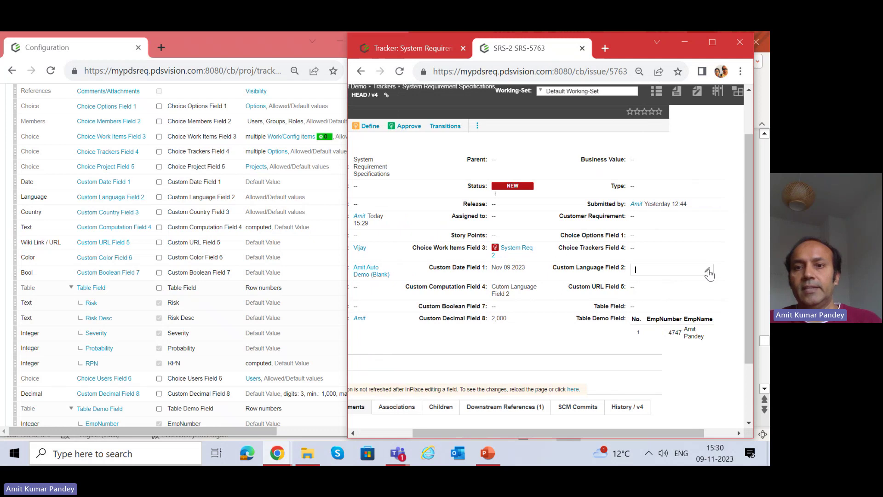
{"action": "left_click", "coordinate": [708, 270]}
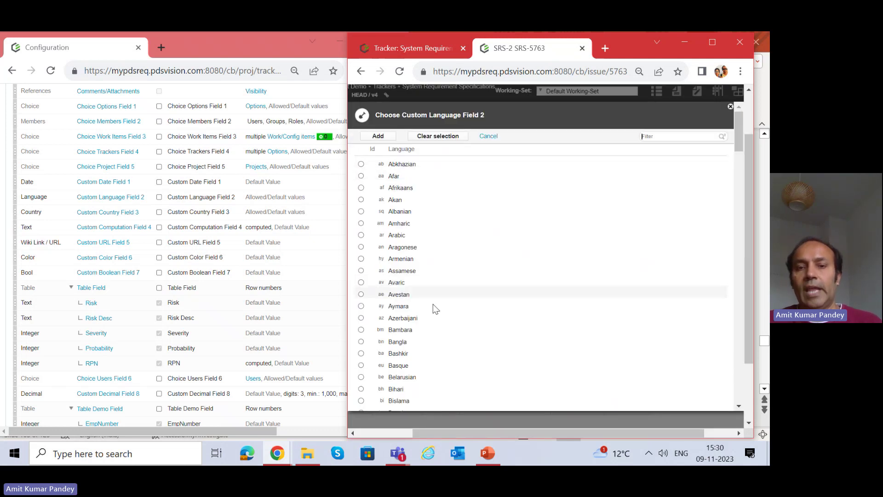
{"action": "scroll", "coordinate": [390, 198], "scroll_direction": "down", "scroll_amount": 5}
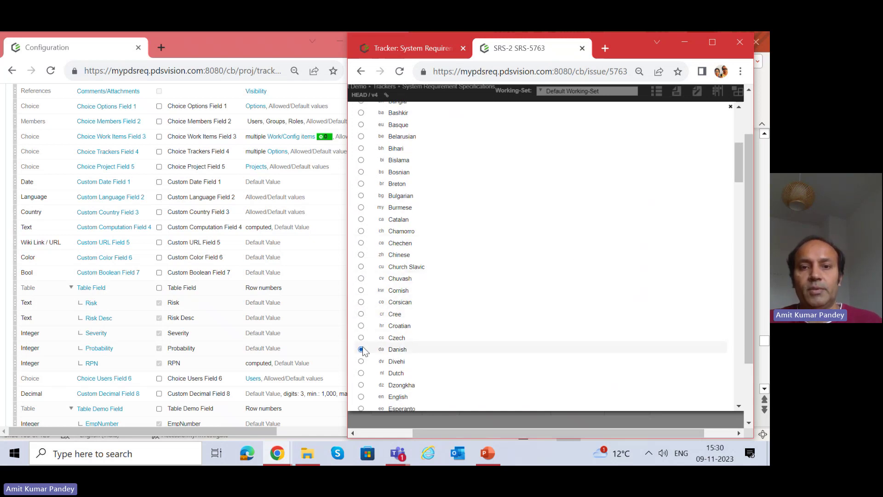
{"action": "scroll", "coordinate": [470, 247], "scroll_direction": "up", "scroll_amount": 5}
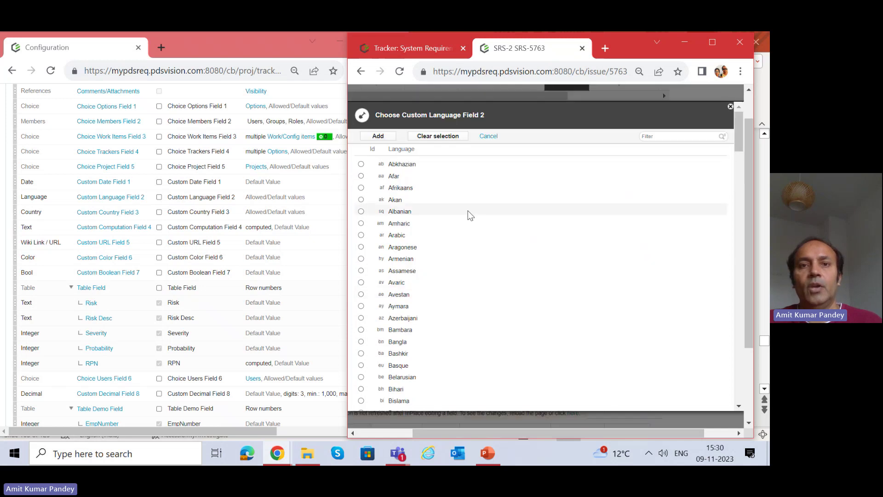
{"action": "left_click", "coordinate": [379, 137]}
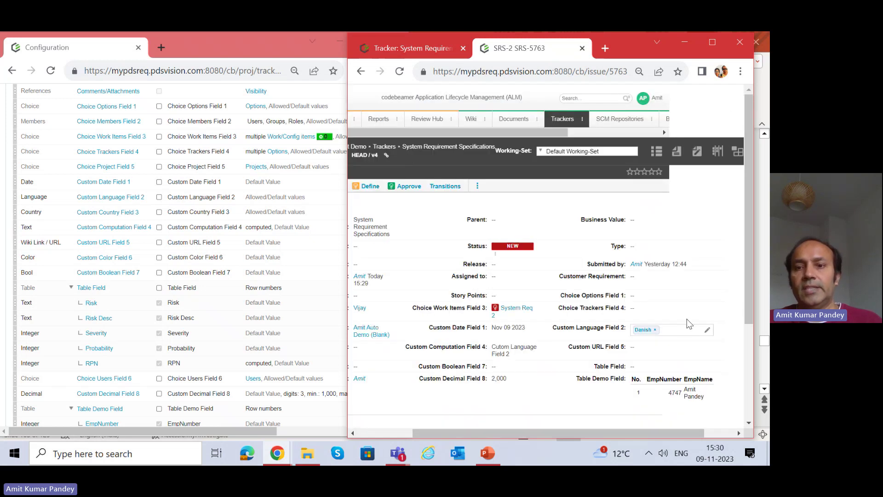
{"action": "left_click", "coordinate": [700, 277]}
{"action": "scroll", "coordinate": [615, 358], "scroll_direction": "down", "scroll_amount": 1}
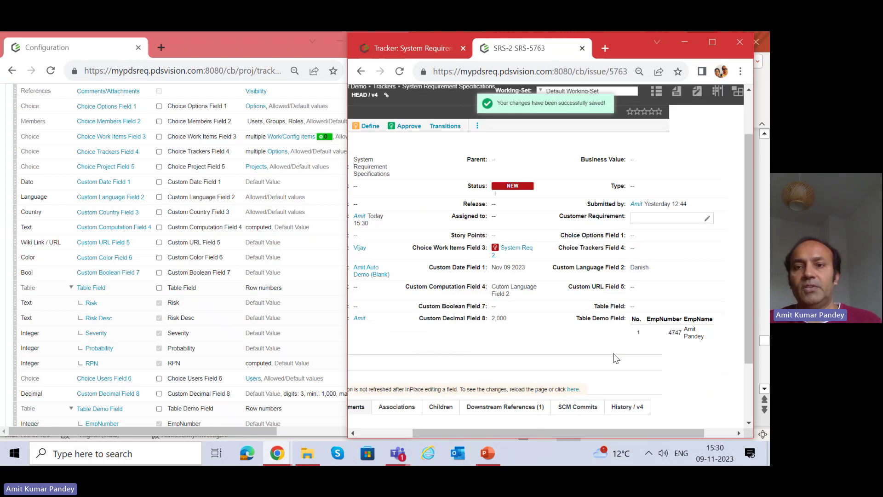
{"action": "scroll", "coordinate": [566, 297], "scroll_direction": "down", "scroll_amount": 1}
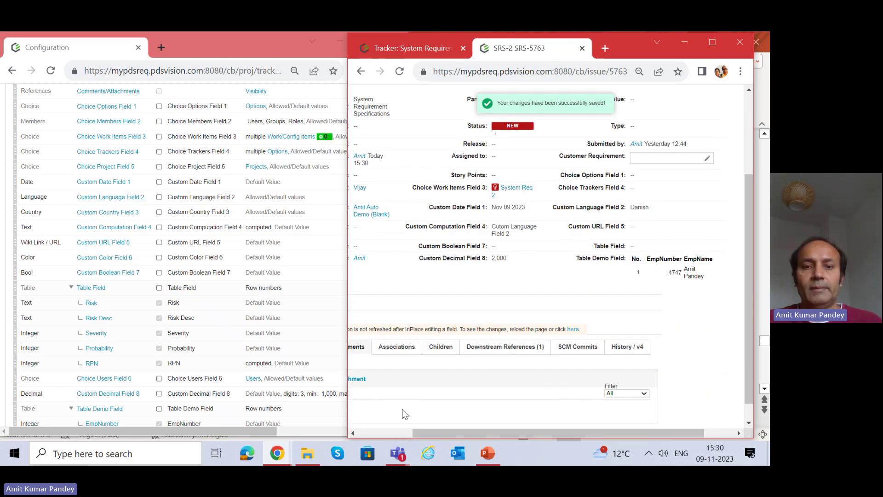
Widen the SRS-2 item page and open its Table Field for inline editing.
{"action": "left_click_drag", "start_coordinate": [428, 429], "coordinate": [362, 414]}
{"action": "scroll", "coordinate": [176, 333], "scroll_direction": "down", "scroll_amount": 3}
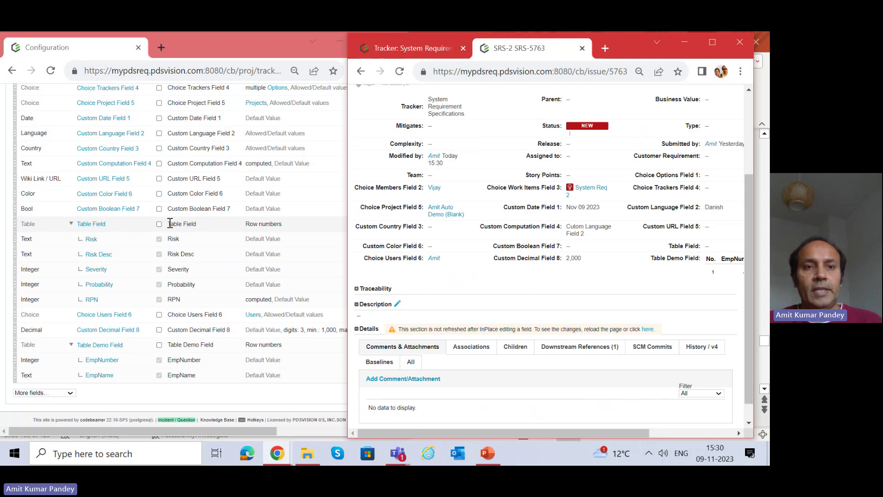
{"action": "left_click_drag", "start_coordinate": [168, 224], "coordinate": [202, 226]}
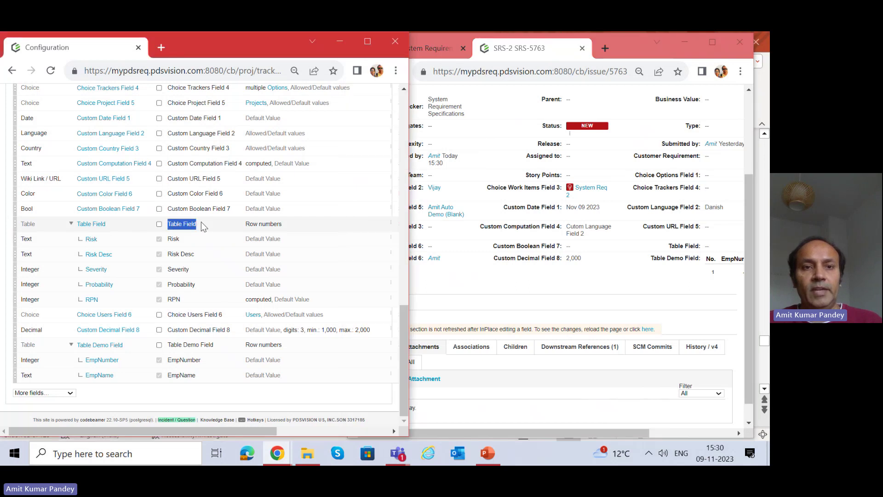
{"action": "left_click", "coordinate": [551, 285]}
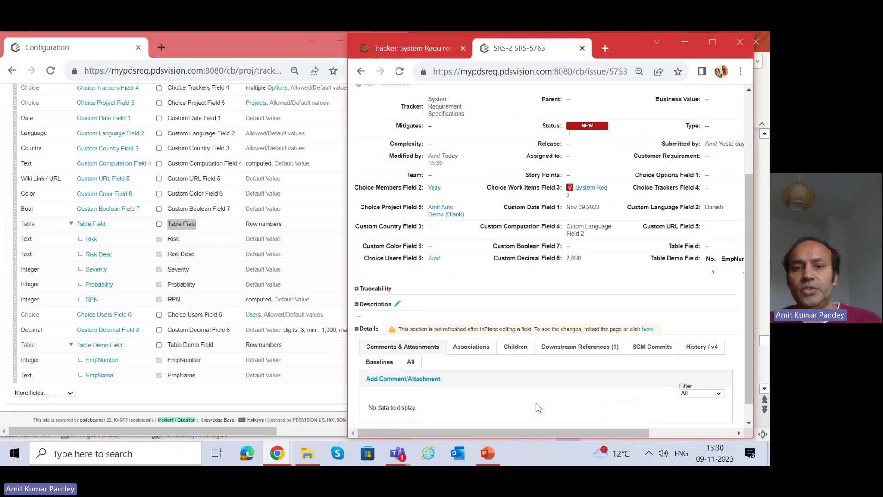
{"action": "left_click_drag", "start_coordinate": [348, 379], "coordinate": [277, 380]}
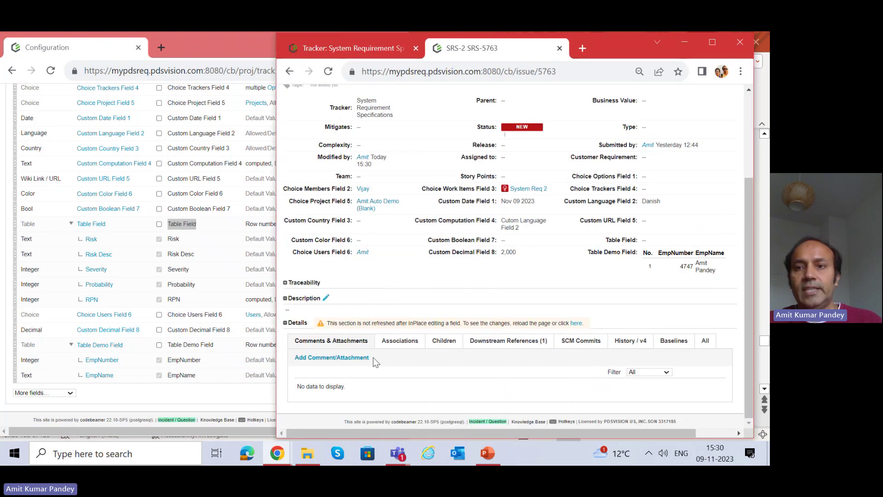
{"action": "double_click", "coordinate": [709, 241]}
{"action": "left_click_drag", "start_coordinate": [549, 427], "coordinate": [671, 432]}
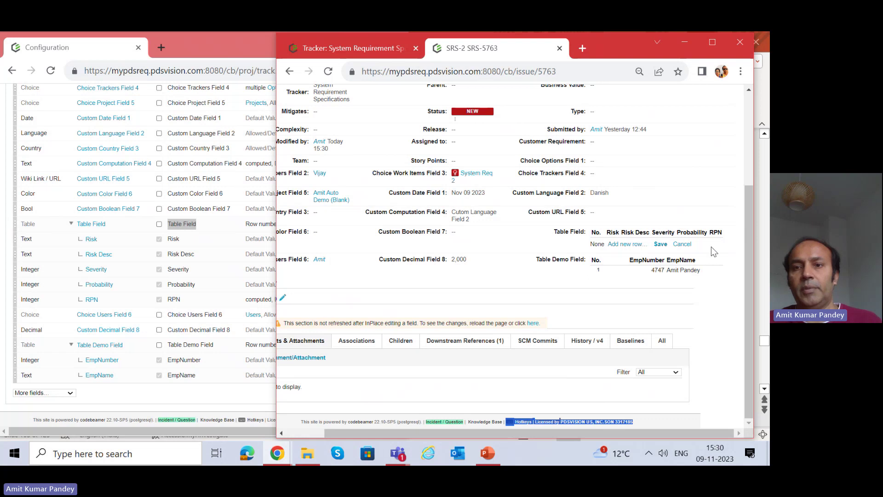
Add a new risk row with Risk and Risk Desc both set to 'risk1'.
{"action": "left_click", "coordinate": [625, 245]}
{"action": "left_click", "coordinate": [390, 166]}
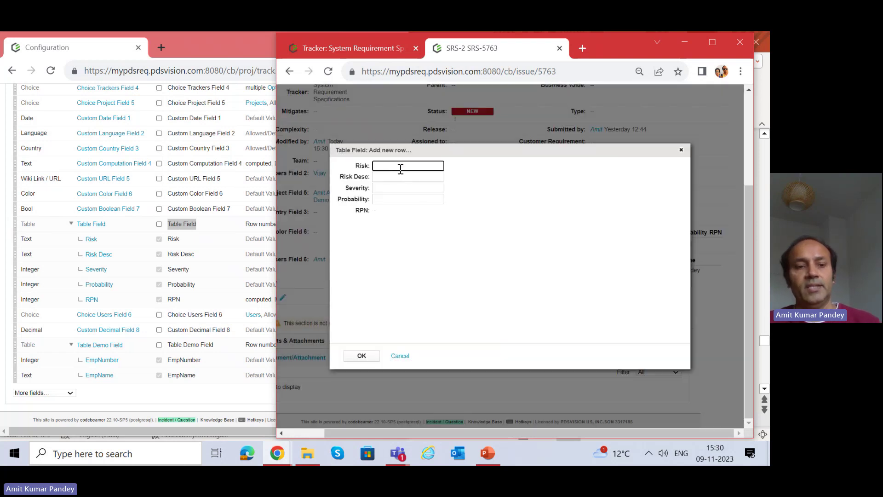
{"action": "type", "text": "1"}
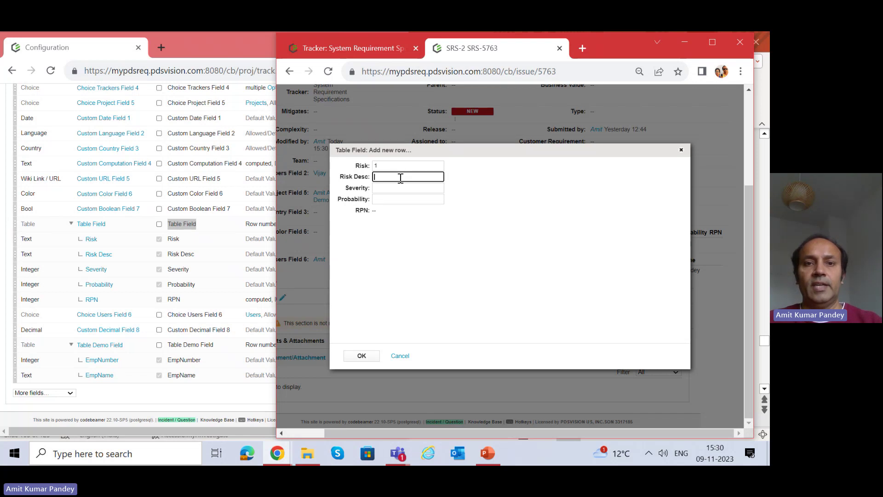
{"action": "double_click", "coordinate": [393, 165]}
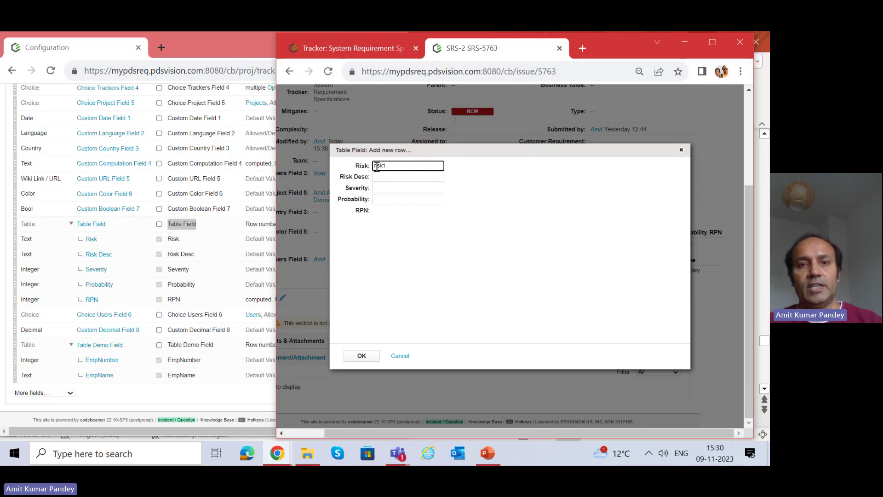
{"action": "left_click", "coordinate": [383, 181]}
{"action": "type", "text": "risk1"}
Enter Severity 3 and Probability 2, then confirm and save the row so RPN computes to 6.
{"action": "left_click", "coordinate": [385, 189]}
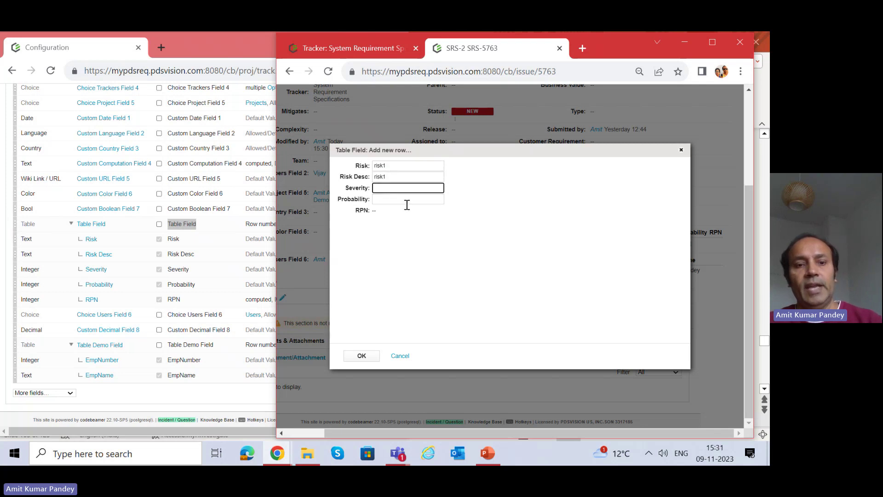
{"action": "type", "text": "3"}
{"action": "left_click", "coordinate": [396, 199]}
{"action": "type", "text": "2"}
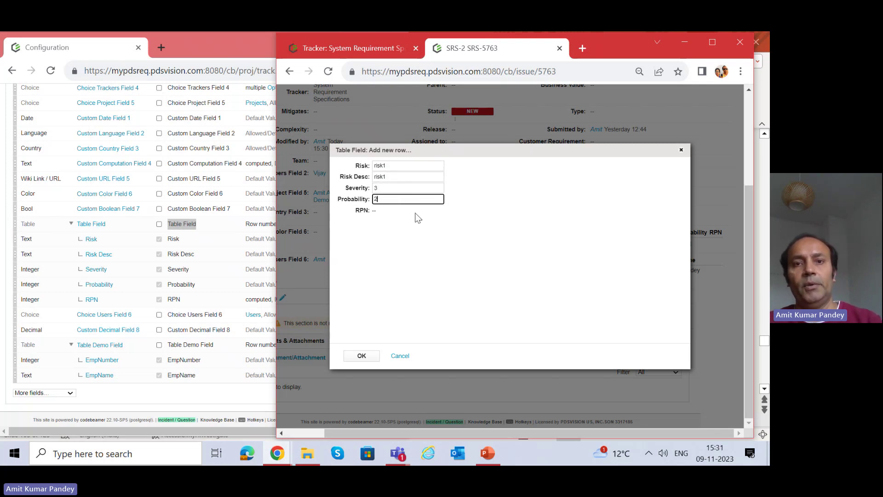
{"action": "left_click", "coordinate": [401, 280]}
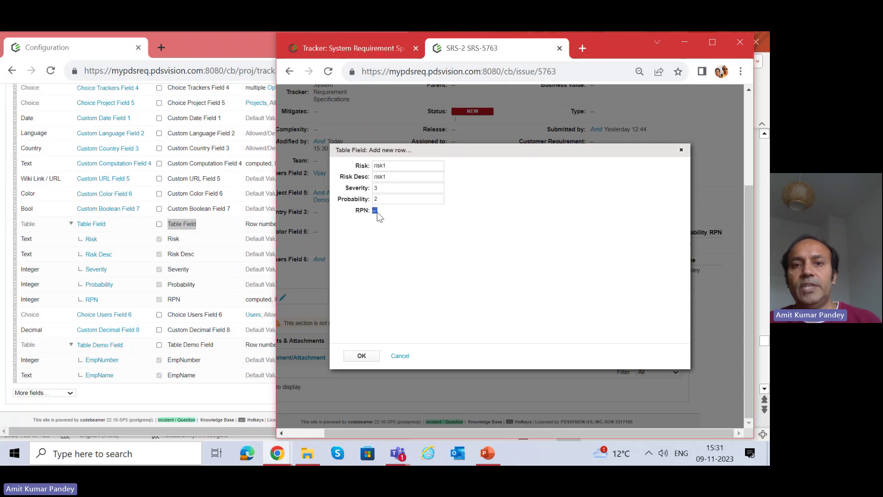
{"action": "left_click", "coordinate": [363, 357]}
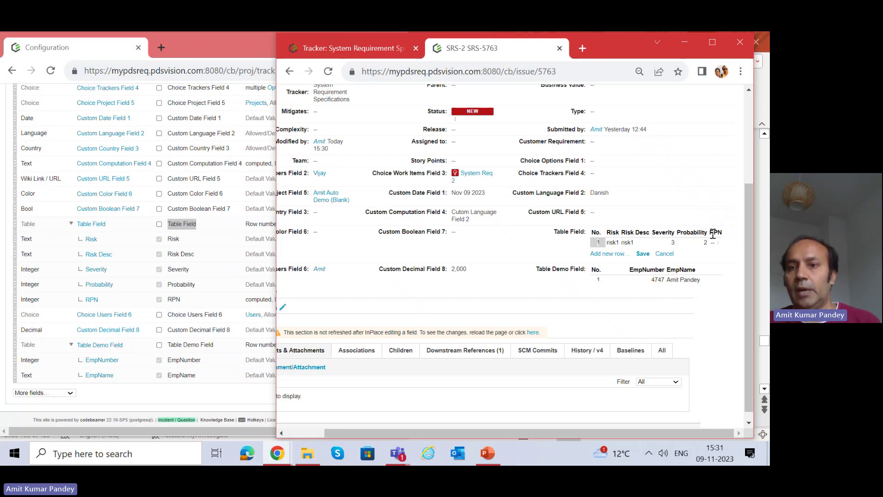
{"action": "left_click", "coordinate": [643, 255]}
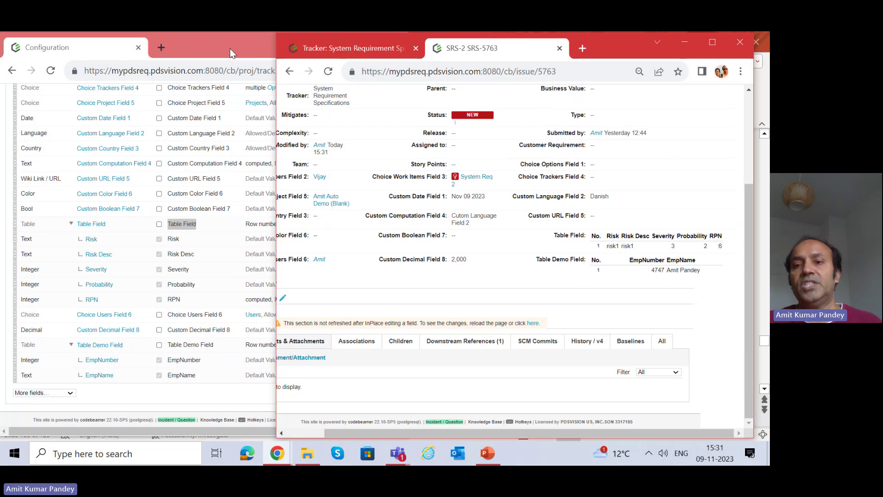
Widen the tracker configuration window and review the Table Field settings.
{"action": "left_click", "coordinate": [230, 49]}
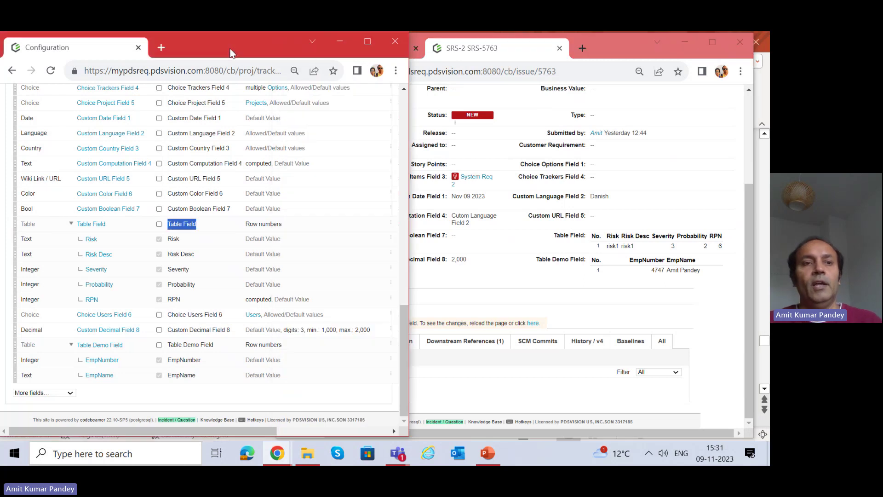
{"action": "left_click", "coordinate": [89, 225]}
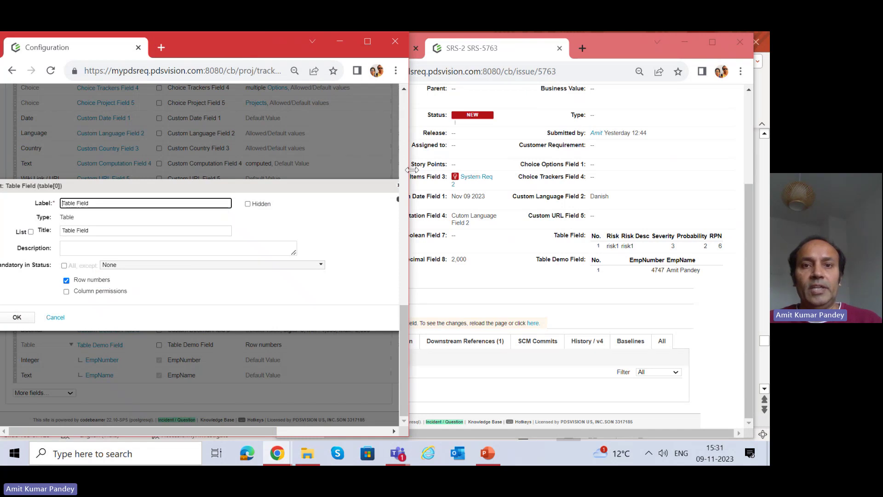
{"action": "left_click_drag", "start_coordinate": [411, 170], "coordinate": [634, 171]}
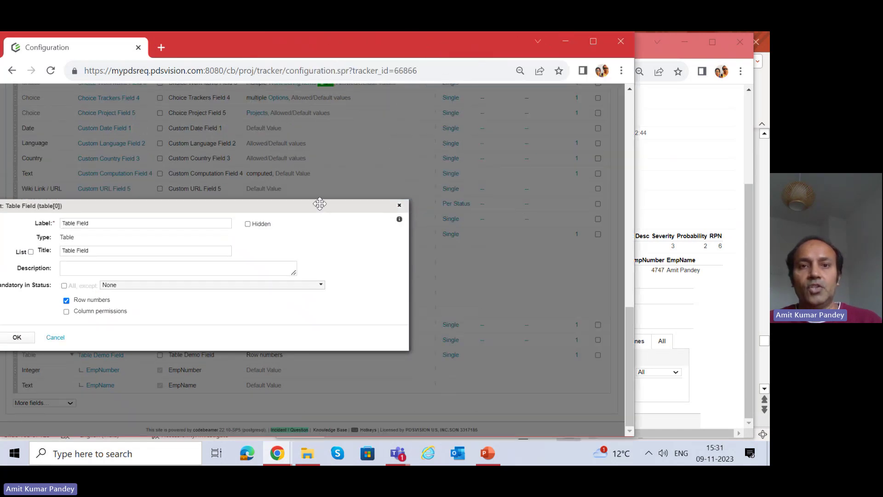
{"action": "left_click_drag", "start_coordinate": [320, 204], "coordinate": [489, 128]}
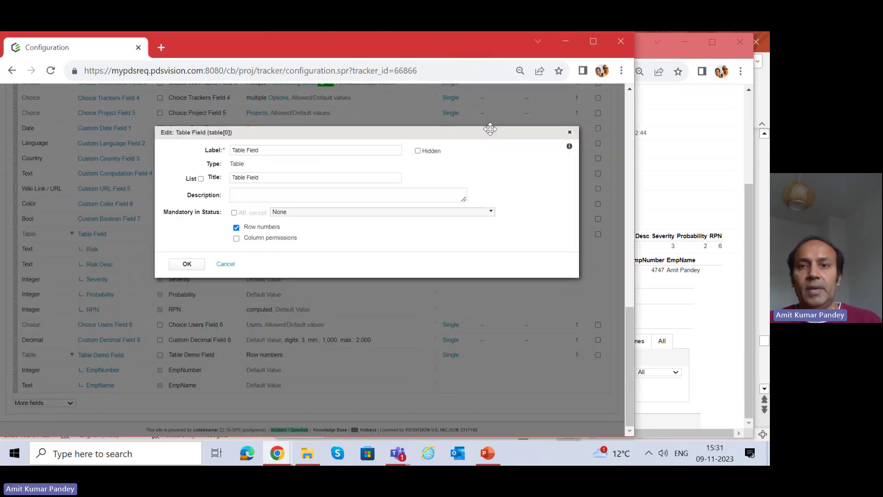
{"action": "left_click", "coordinate": [570, 132]}
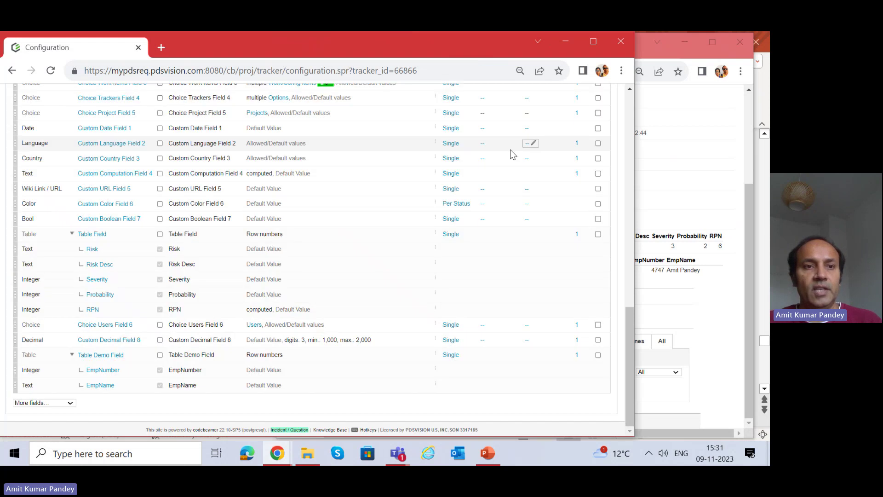
Review the Risk and Severity column settings of the Table Field.
{"action": "left_click", "coordinate": [94, 251]}
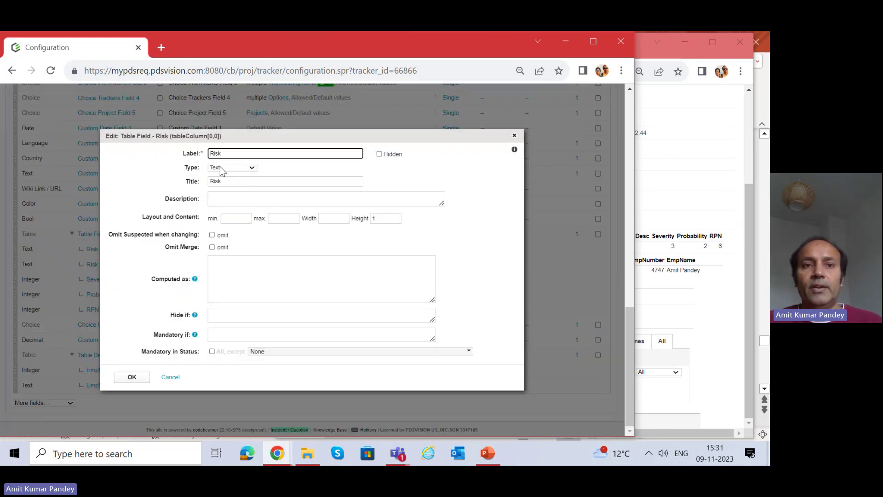
{"action": "left_click", "coordinate": [515, 135]}
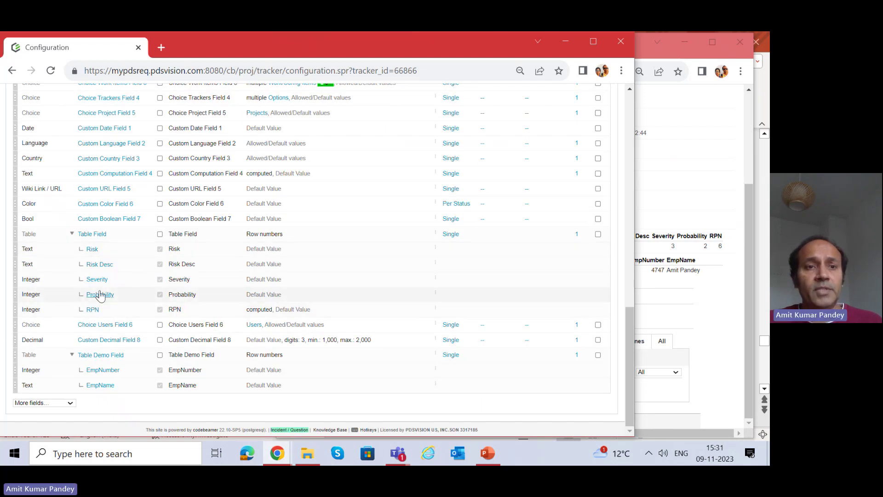
{"action": "left_click", "coordinate": [97, 280]}
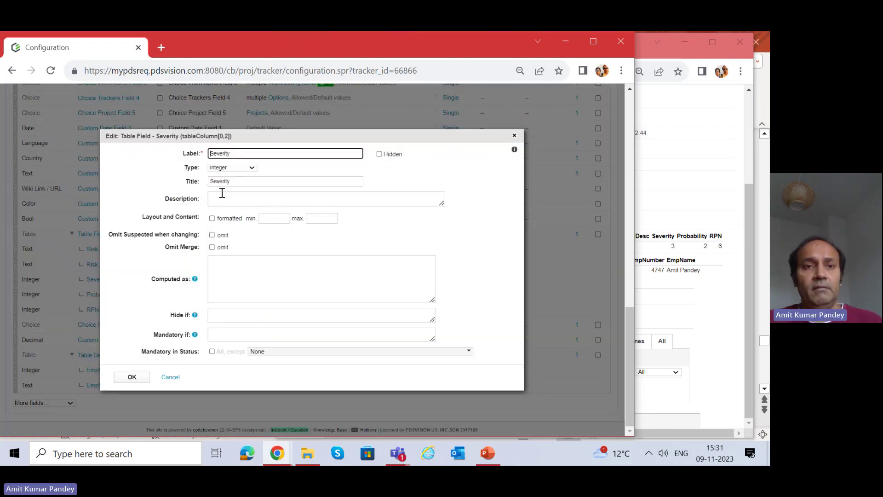
{"action": "left_click", "coordinate": [514, 135]}
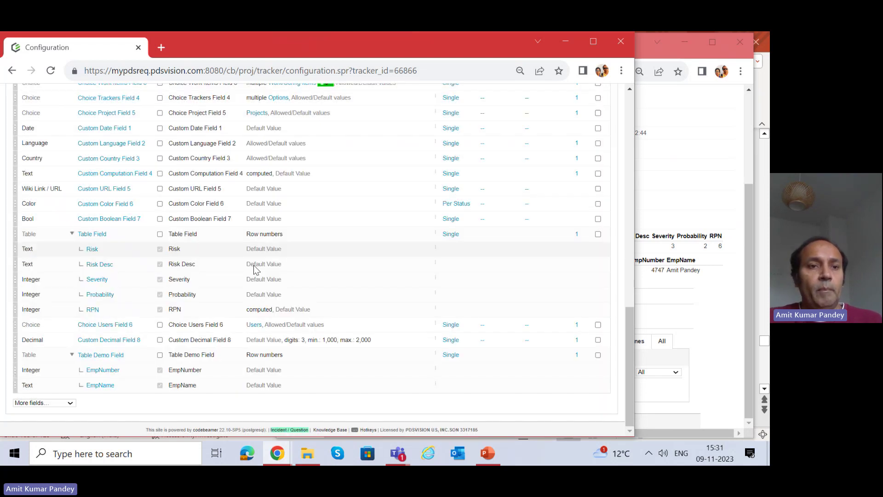
{"action": "left_click", "coordinate": [93, 309]}
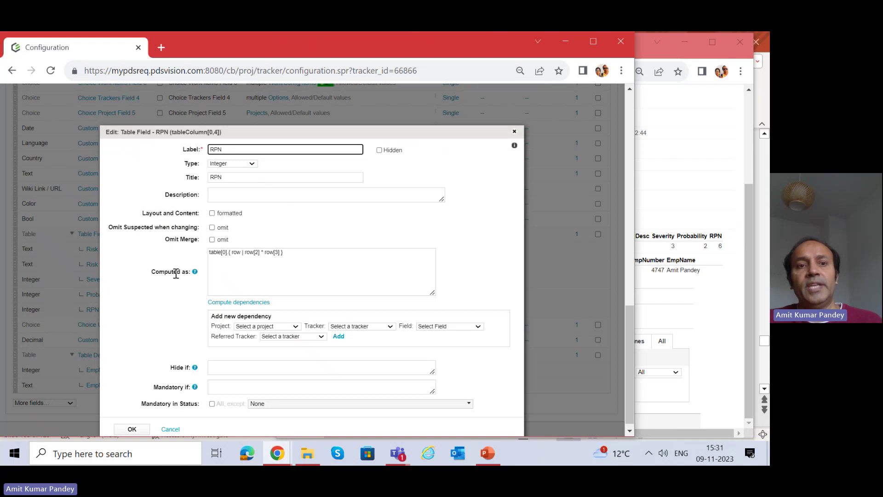
{"action": "left_click_drag", "start_coordinate": [304, 253], "coordinate": [209, 251]}
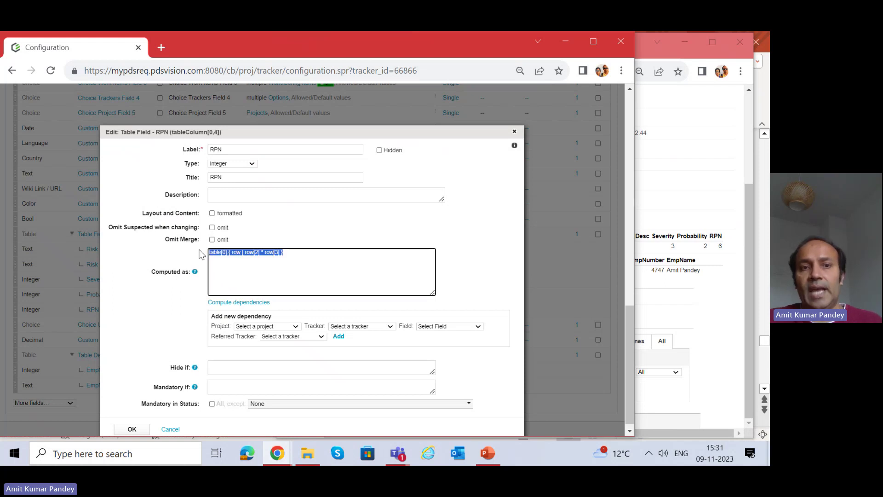
{"action": "left_click", "coordinate": [251, 271]}
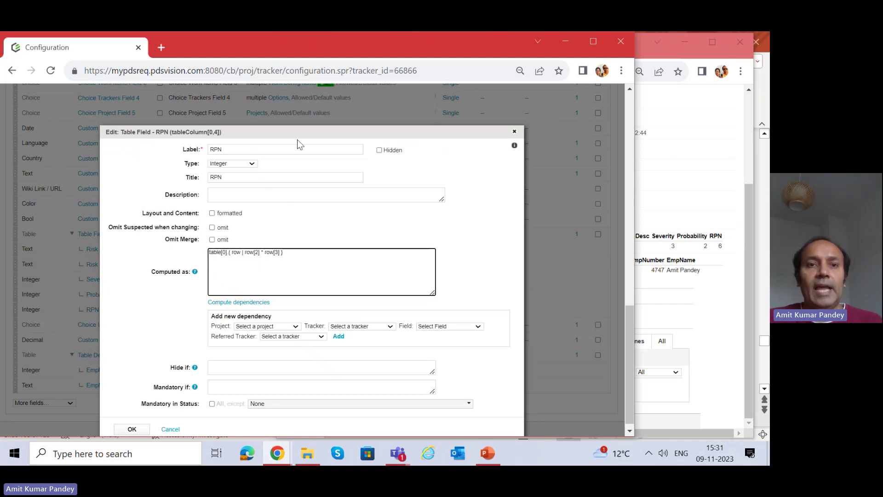
{"action": "left_click_drag", "start_coordinate": [298, 135], "coordinate": [399, 119]}
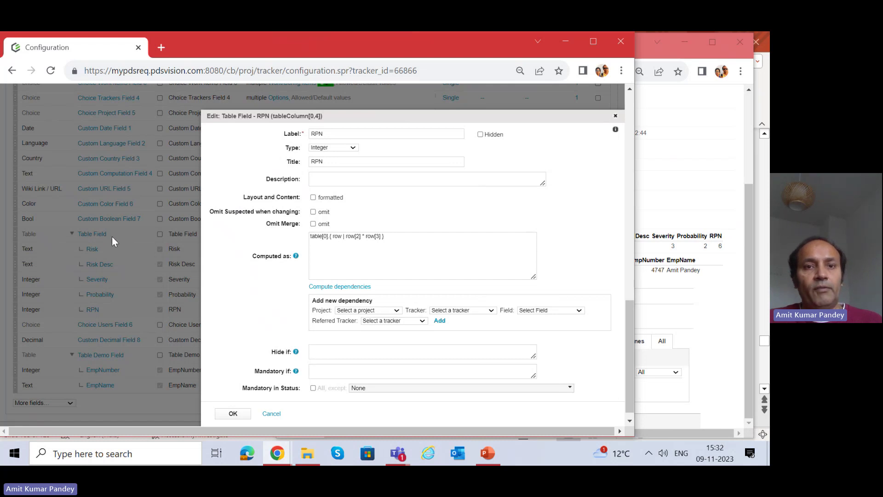
{"action": "double_click", "coordinate": [335, 237]}
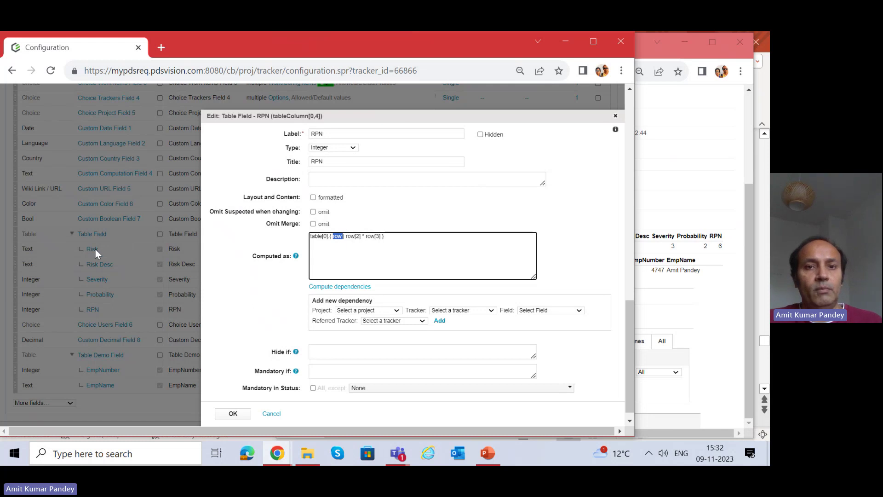
{"action": "left_click", "coordinate": [357, 236]}
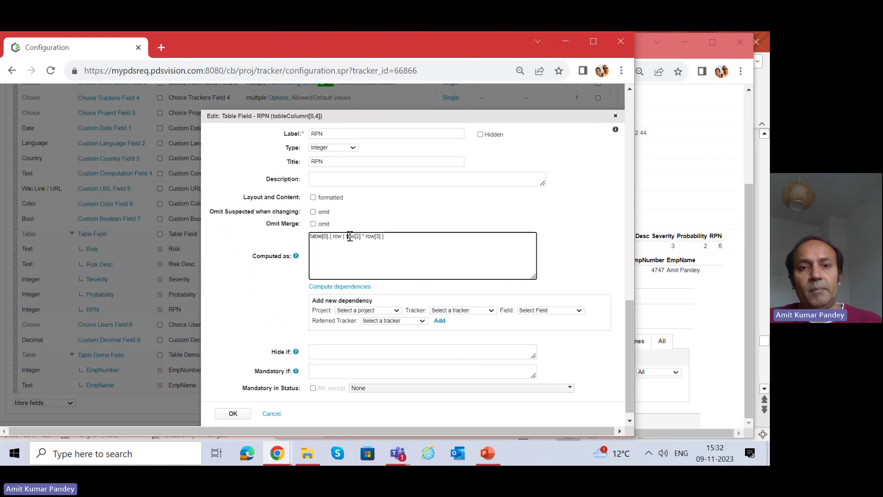
{"action": "double_click", "coordinate": [370, 237]}
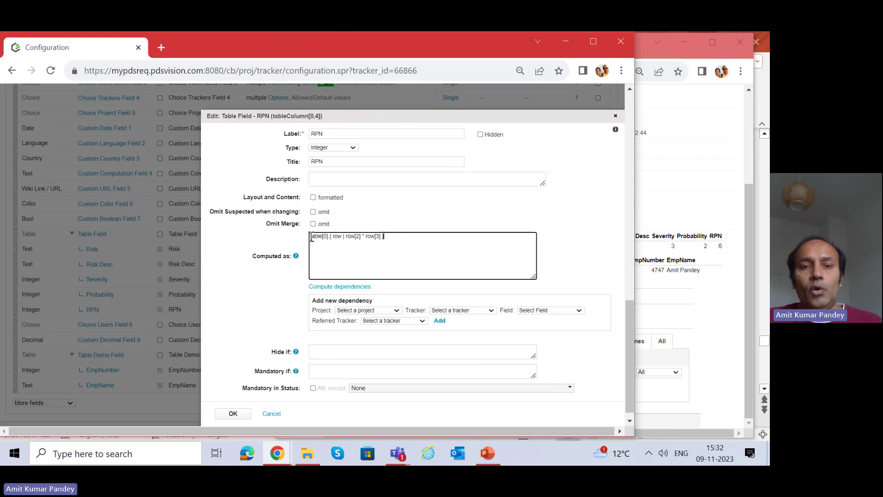
{"action": "left_click_drag", "start_coordinate": [311, 237], "coordinate": [418, 232]}
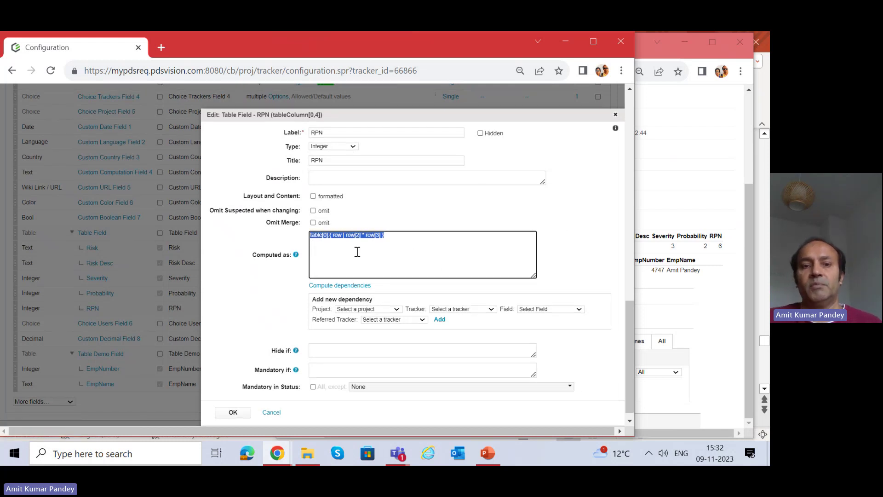
{"action": "scroll", "coordinate": [350, 239], "scroll_direction": "down", "scroll_amount": 1}
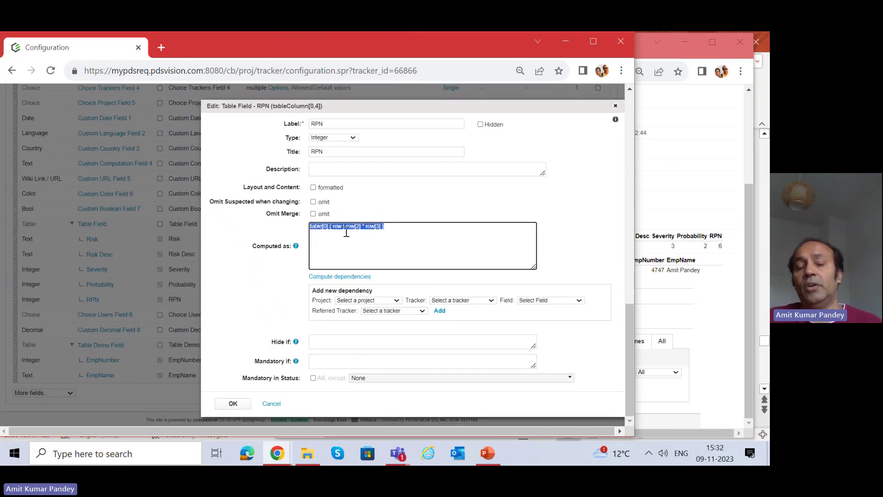
{"action": "left_click", "coordinate": [270, 403]}
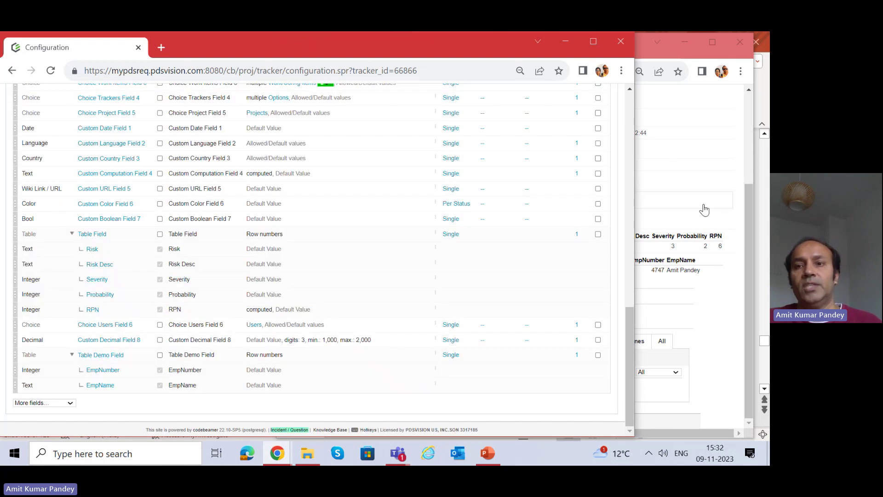
Open Custom Language Field 2's settings and focus its empty Computed as expression.
{"action": "left_click", "coordinate": [737, 161]}
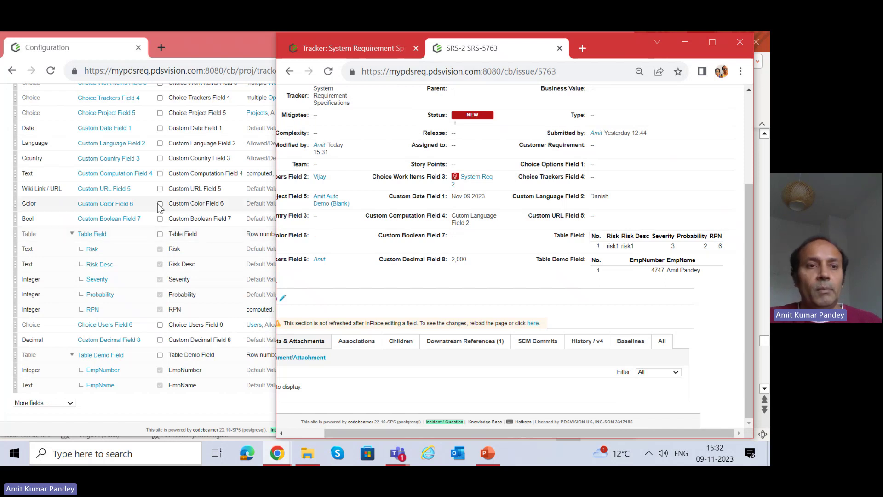
{"action": "scroll", "coordinate": [143, 188], "scroll_direction": "up", "scroll_amount": 3}
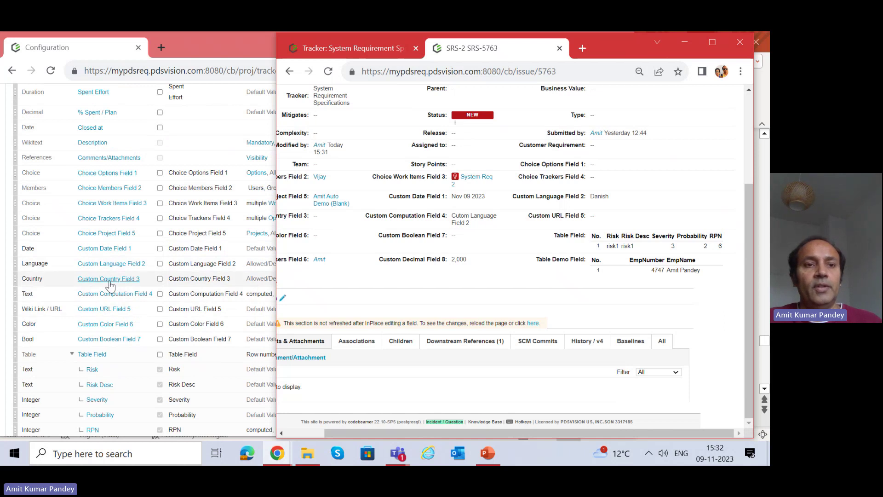
{"action": "left_click", "coordinate": [112, 264]}
{"action": "left_click", "coordinate": [236, 267]}
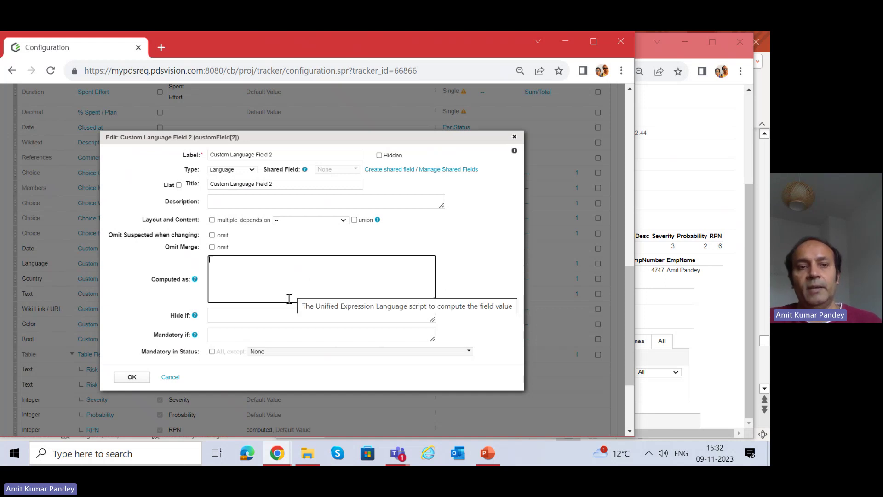
Close the language field dialog and show PowerPoint slide 105 on tracker field types.
{"action": "left_click", "coordinate": [514, 140]}
{"action": "left_click", "coordinate": [488, 453]}
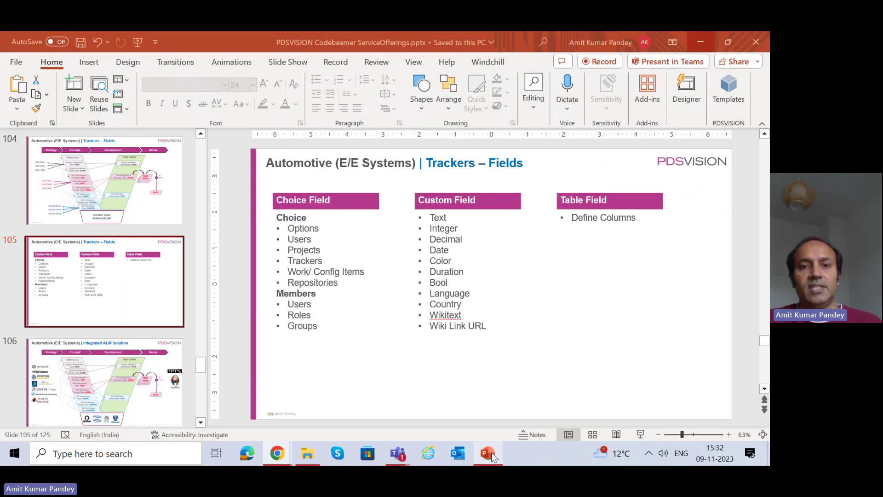